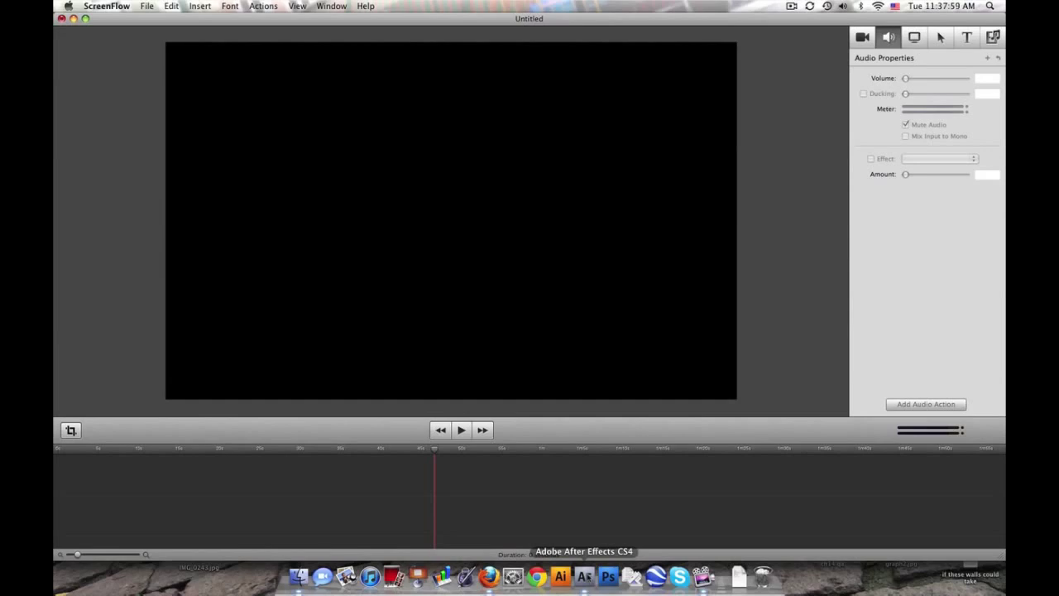
# - Bring After Effects forward and deselect Black Solid 2 in the Audio composition
pyautogui.click(584, 576)
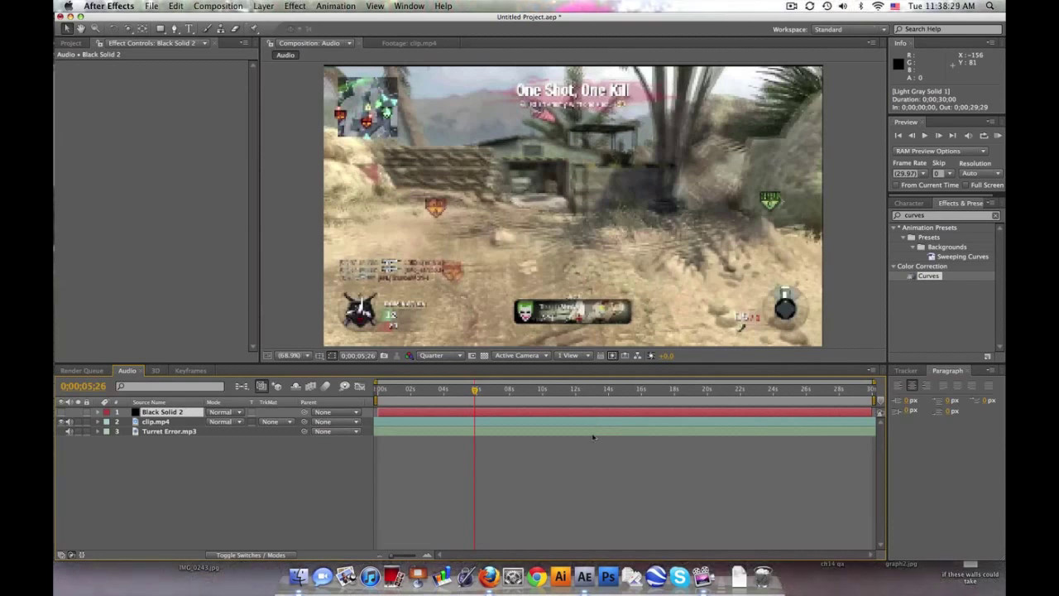
pyautogui.click(574, 474)
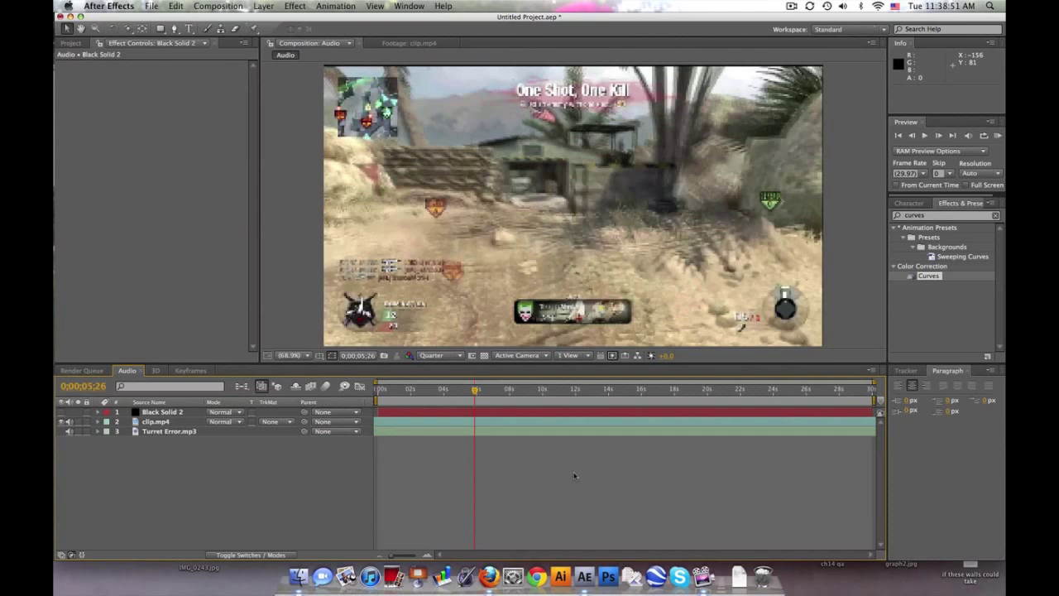
# - Create Comp 1 with the HDV/HDTV 720 29.97 preset, 1280×720, 30 seconds long
pyautogui.press('super+n')
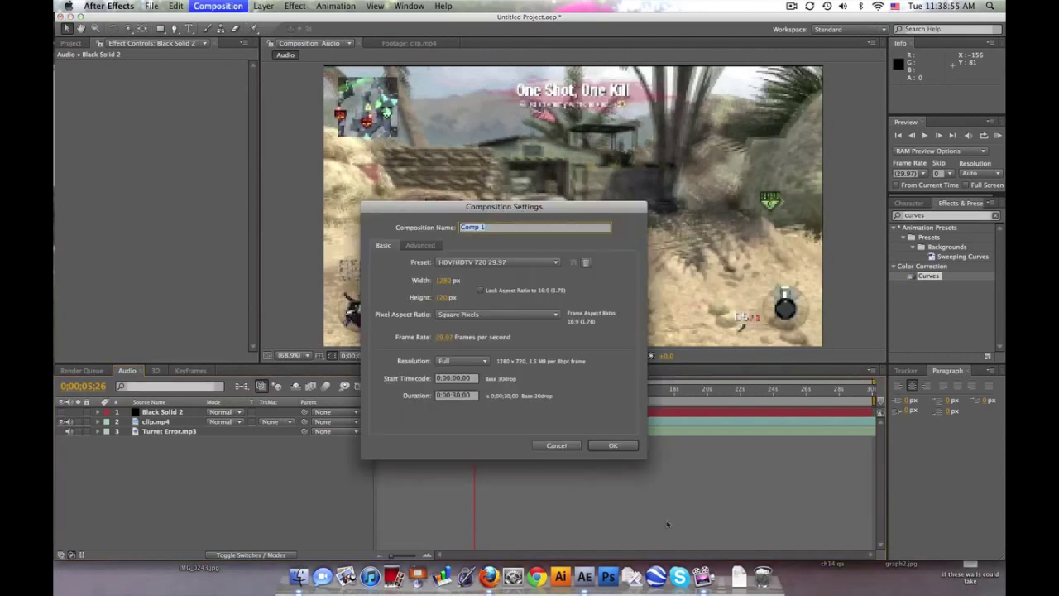
pyautogui.click(622, 447)
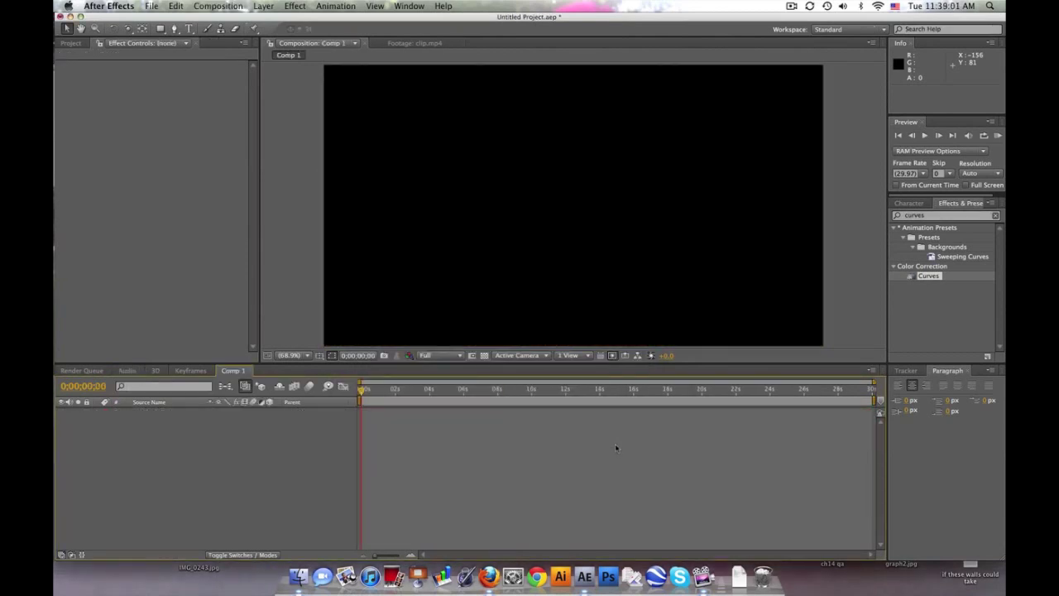
# - In the Keyframes composition, preview the fractal and show only the gray bar's Position
pyautogui.click(191, 371)
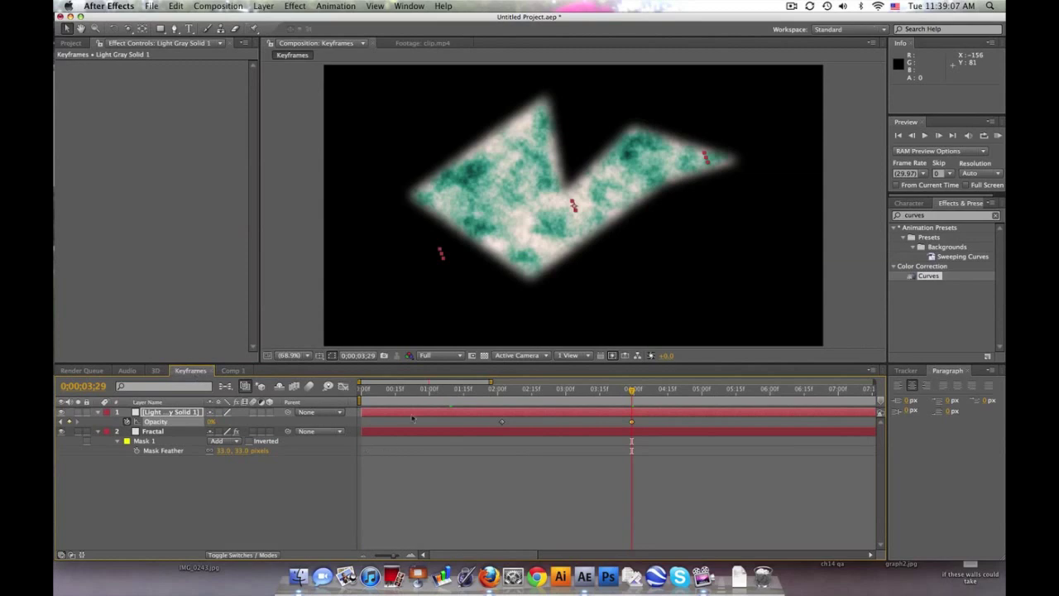
pyautogui.click(387, 392)
pyautogui.moveTo(388, 391); pyautogui.dragTo(691, 395)
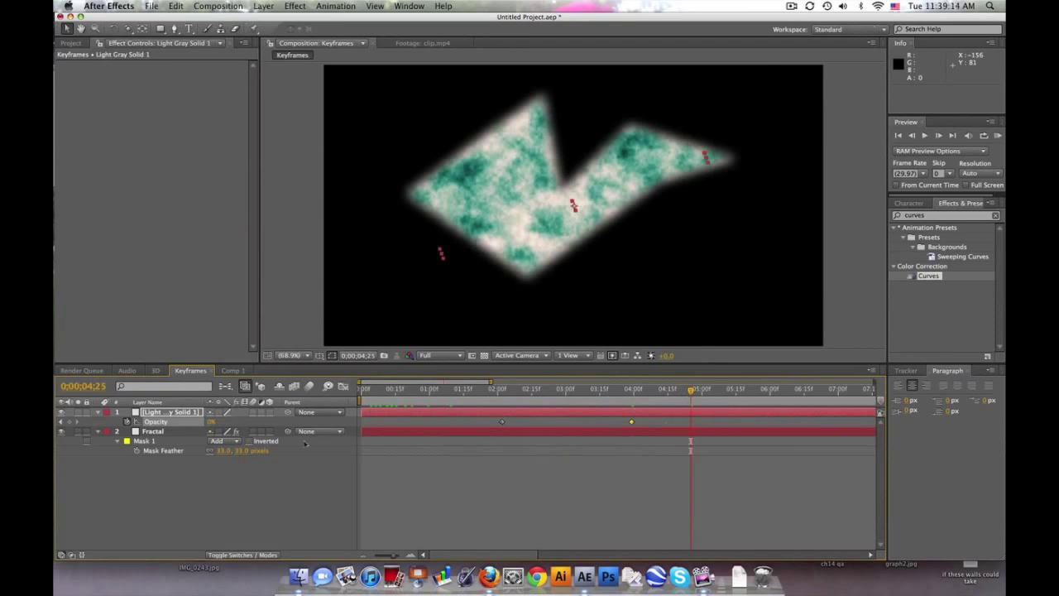
pyautogui.press('u')
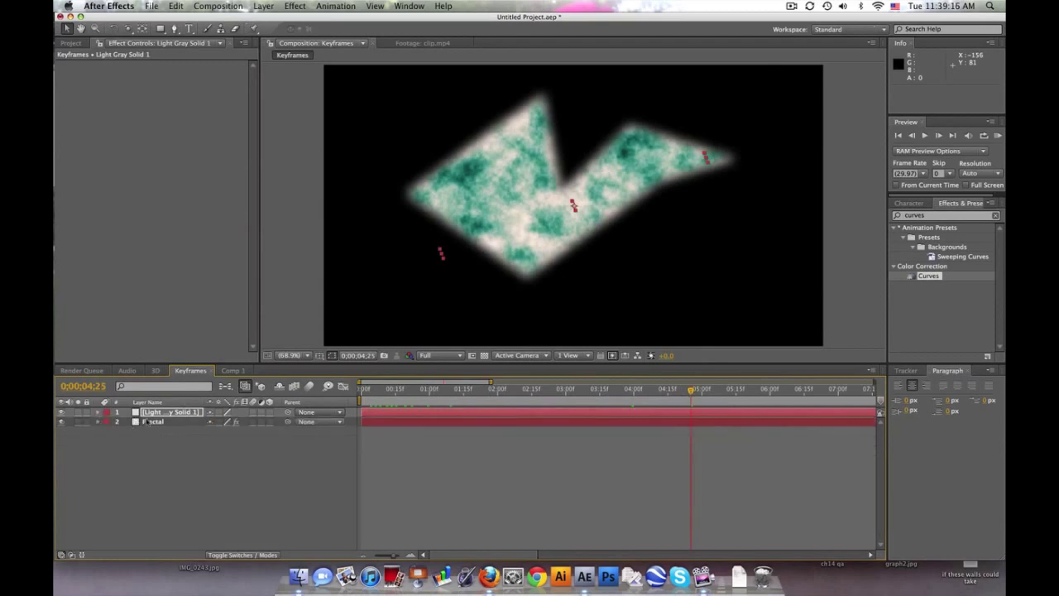
pyautogui.click(170, 414)
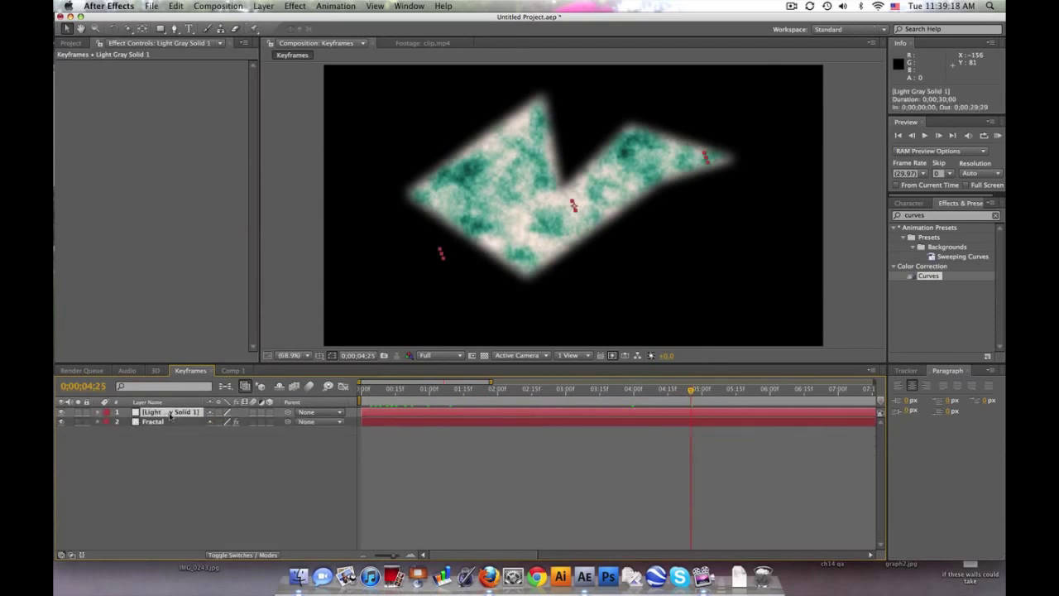
pyautogui.press('p')
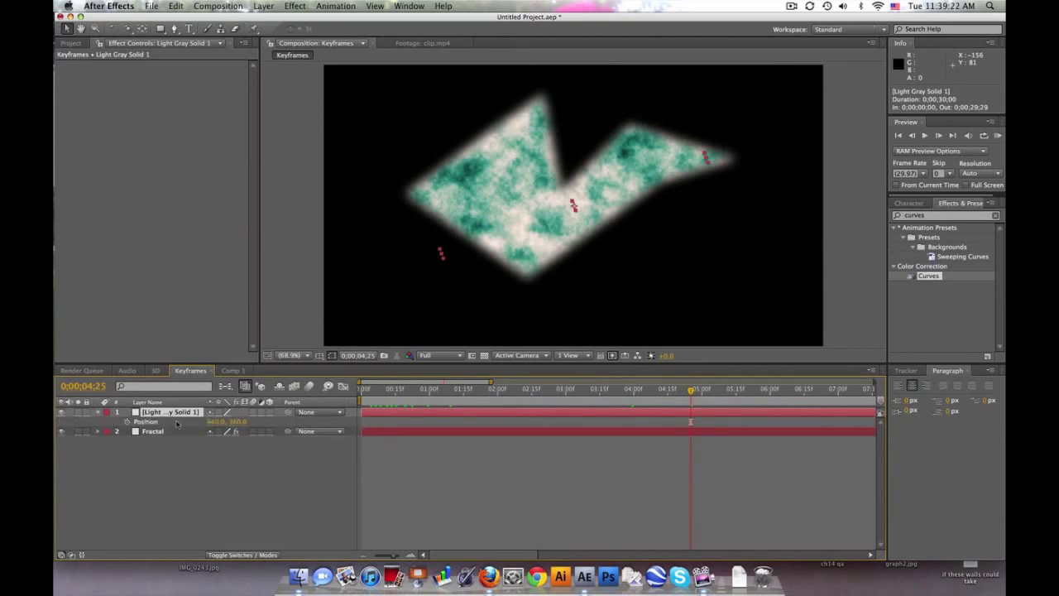
# - Keyframe the bar's Position at 0;00;01;06 and 0;00;02;23, moving it lower, and preview
pyautogui.moveTo(460, 389); pyautogui.dragTo(425, 388)
pyautogui.click(127, 421)
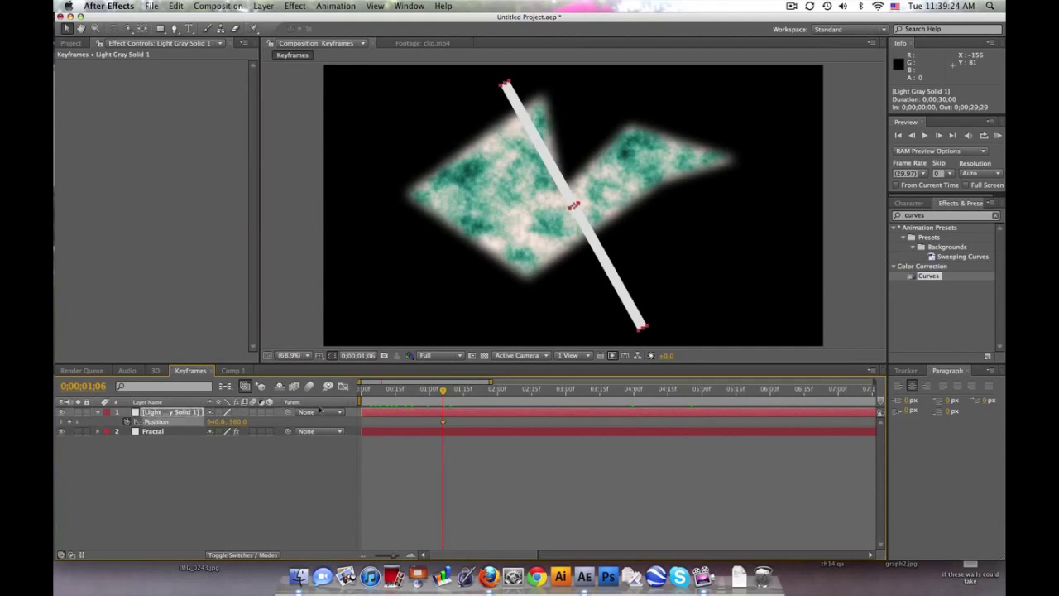
pyautogui.click(518, 390)
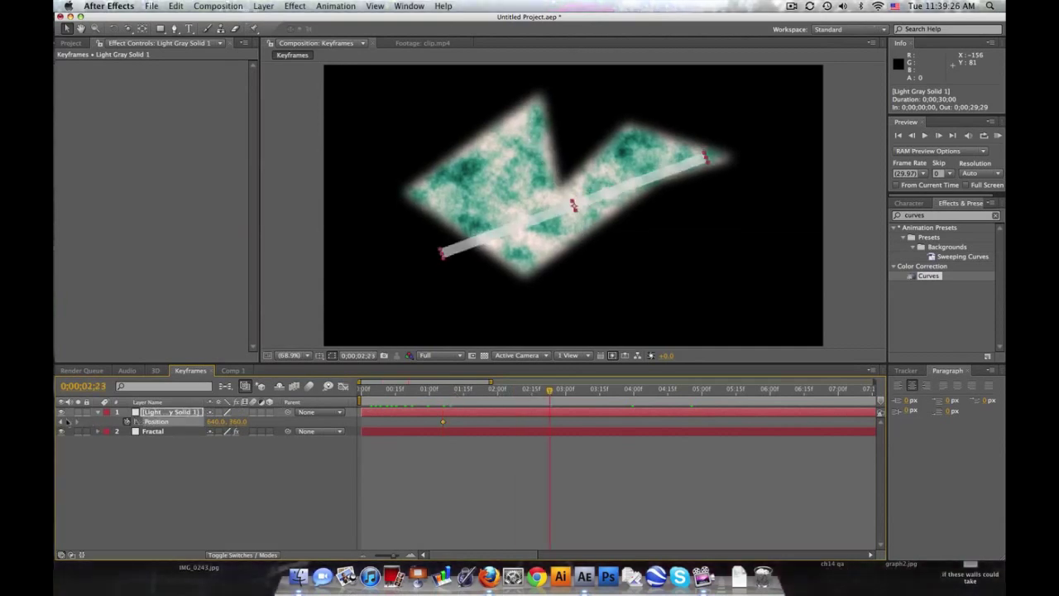
pyautogui.moveTo(228, 422); pyautogui.dragTo(242, 422)
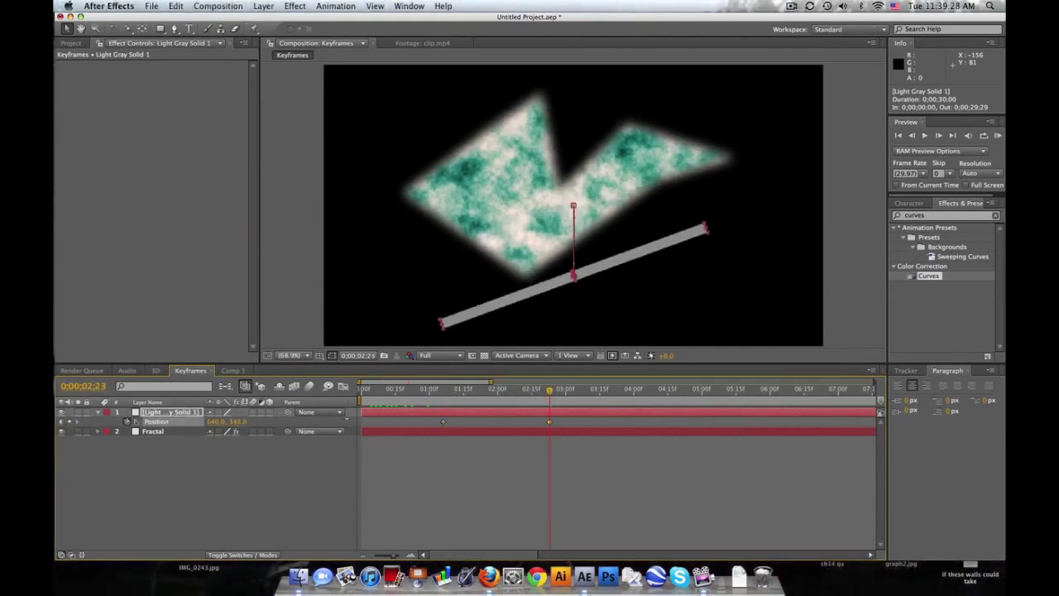
pyautogui.moveTo(437, 389); pyautogui.dragTo(547, 389)
pyautogui.click(177, 412)
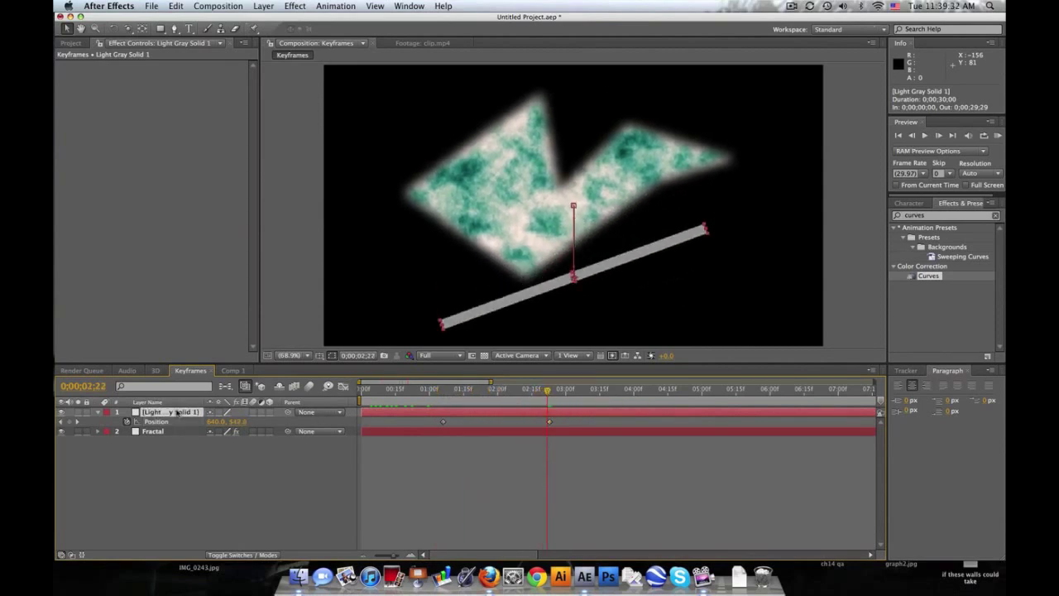
pyautogui.press('r')
# - Apply Easy Ease to the gray bar's first Rotation keyframe and preview the eased spin
pyautogui.moveTo(409, 389); pyautogui.dragTo(483, 390)
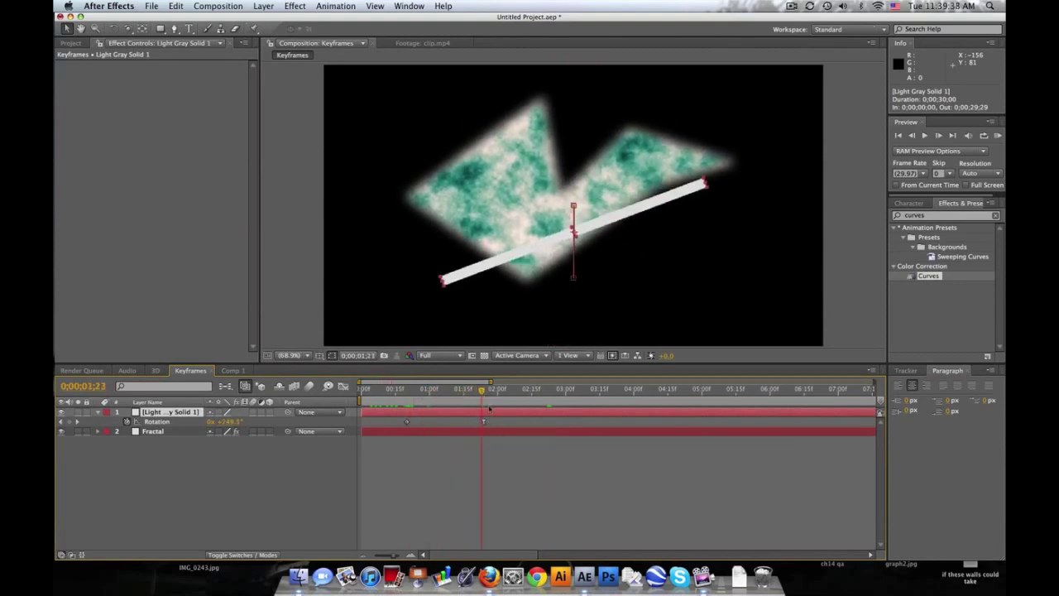
pyautogui.moveTo(482, 391); pyautogui.dragTo(454, 396)
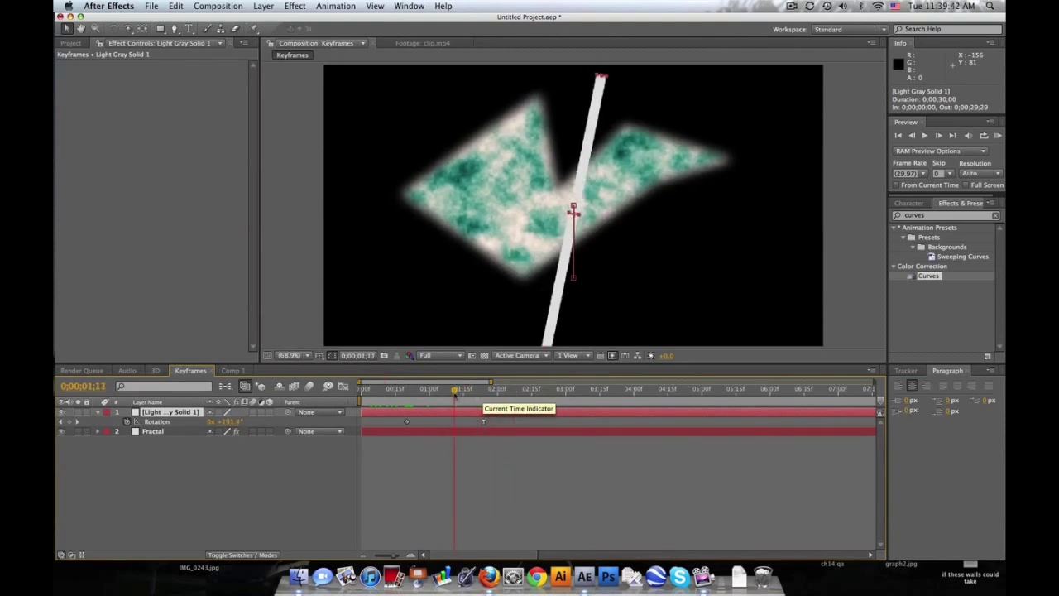
pyautogui.click(406, 422)
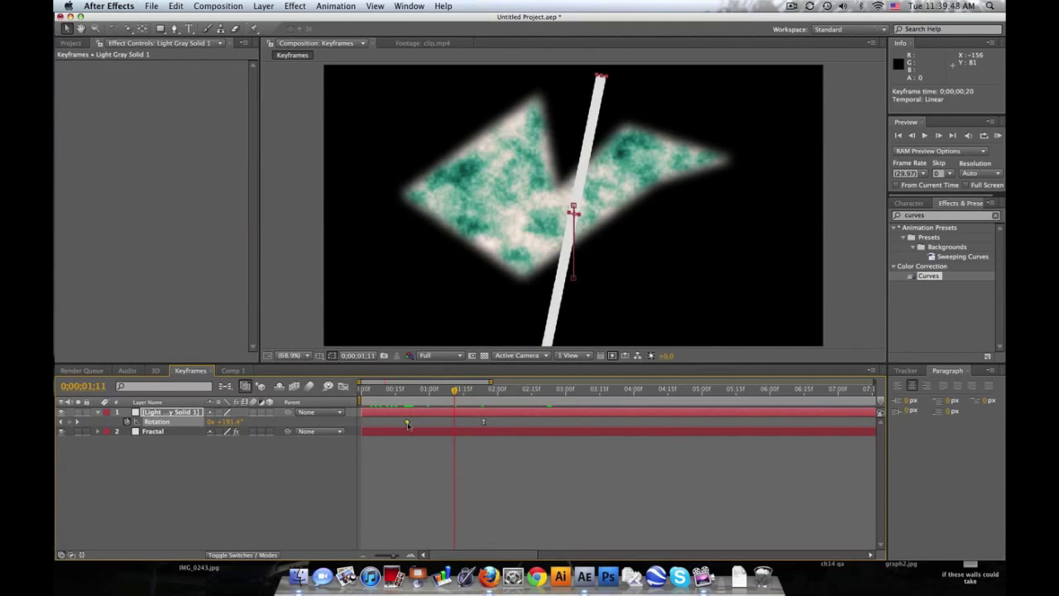
pyautogui.rightClick(406, 424)
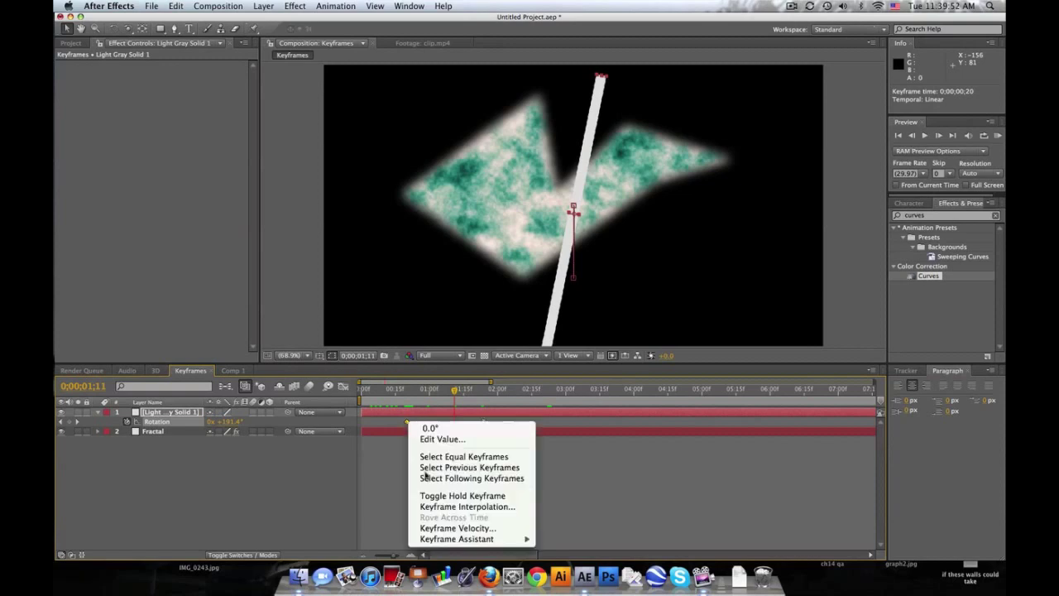
pyautogui.moveTo(484, 539)
pyautogui.click(570, 484)
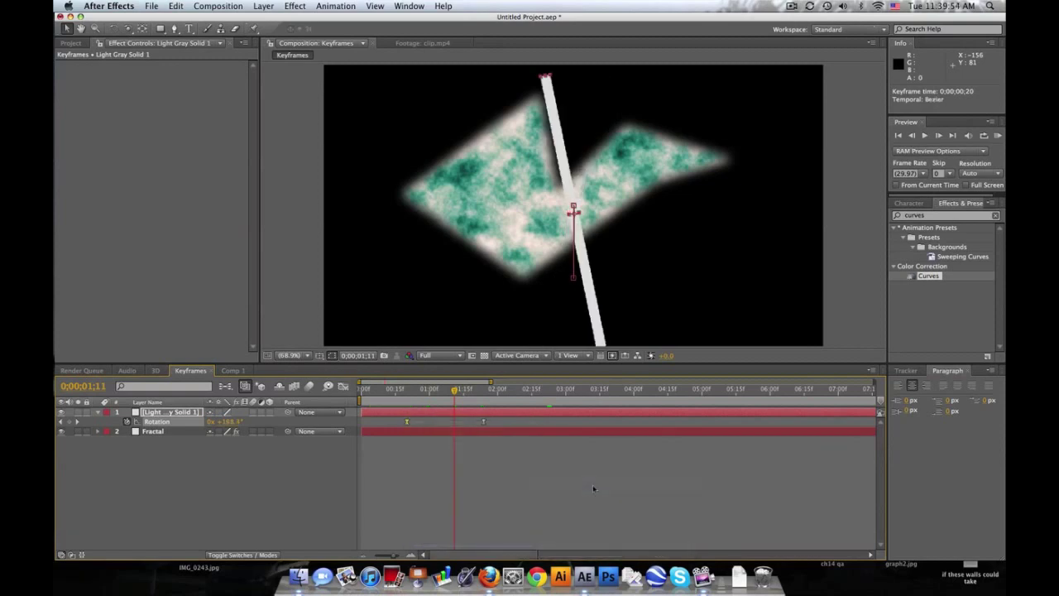
pyautogui.moveTo(414, 391); pyautogui.dragTo(469, 390)
pyautogui.click(192, 413)
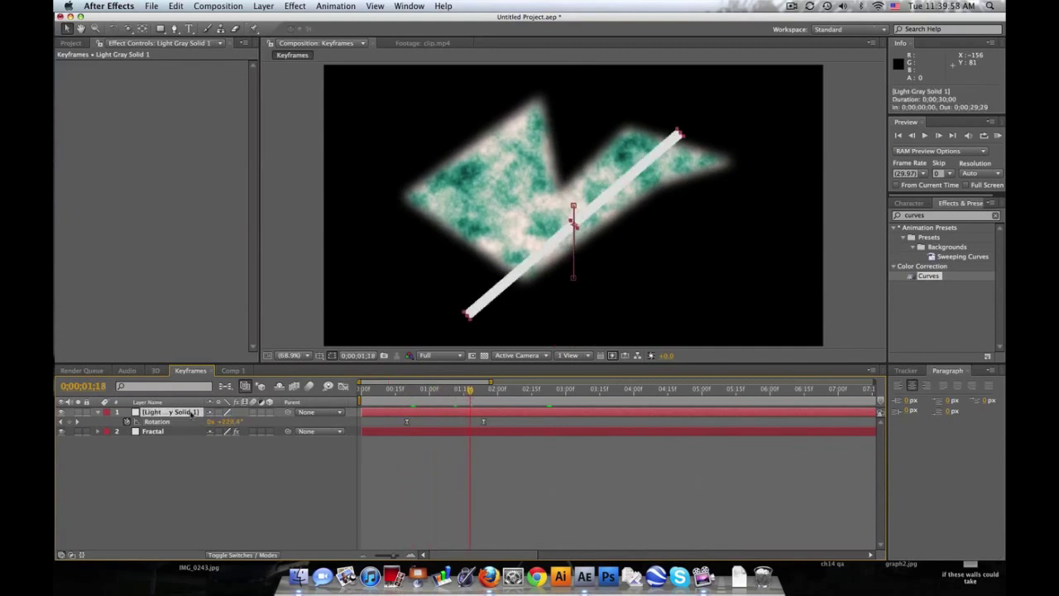
pyautogui.press('s')
pyautogui.click(370, 390)
pyautogui.moveTo(374, 392)
pyautogui.mouseDown()
pyautogui.moveTo(406, 390)
pyautogui.moveTo(383, 392)
pyautogui.mouseUp()
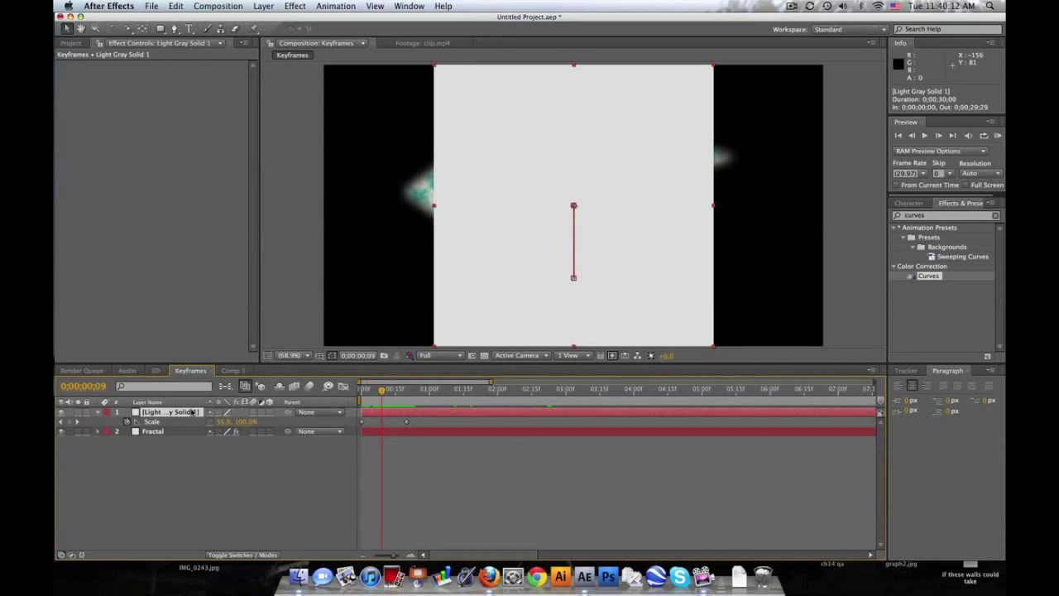
pyautogui.click(99, 412)
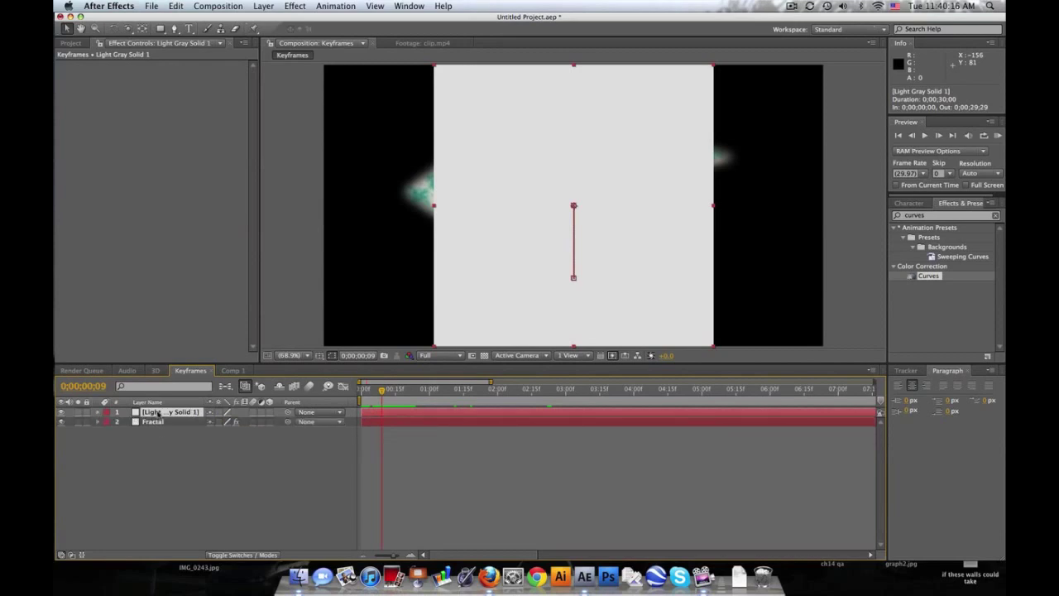
pyautogui.press('s')
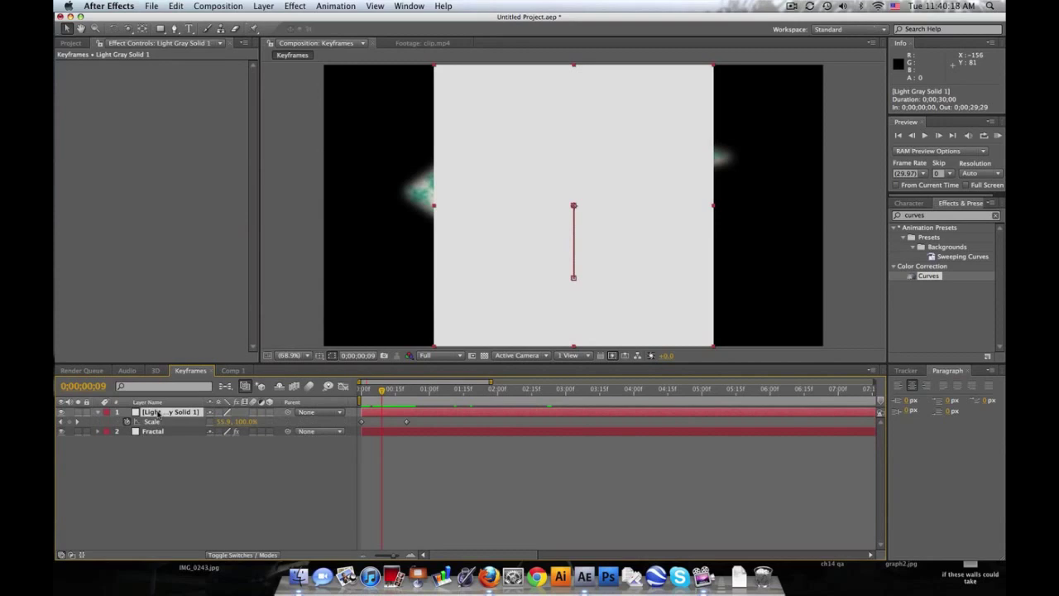
pyautogui.press('u')
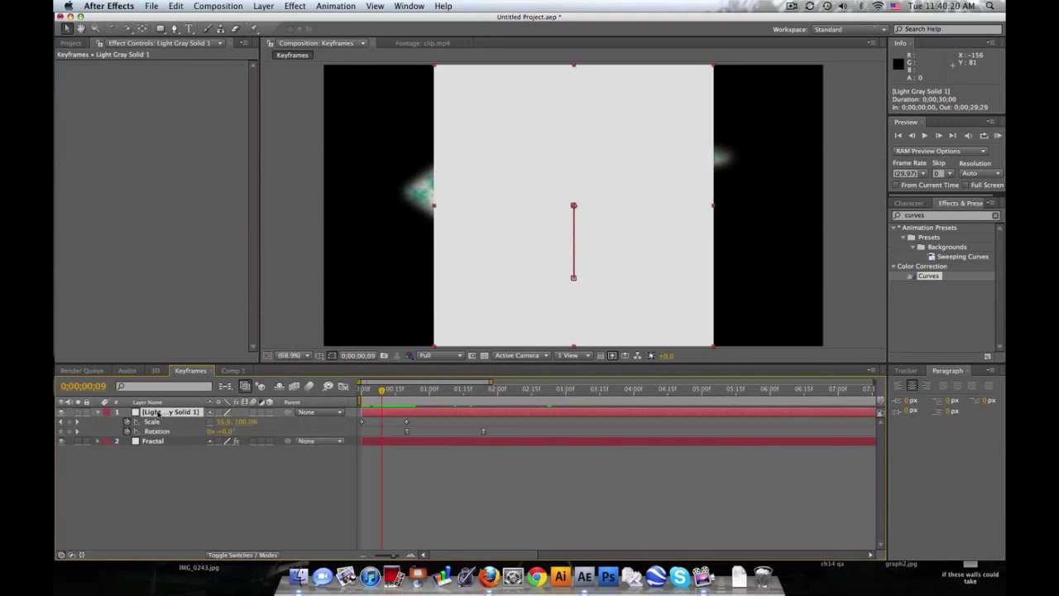
pyautogui.hotkey('shift', 'p')
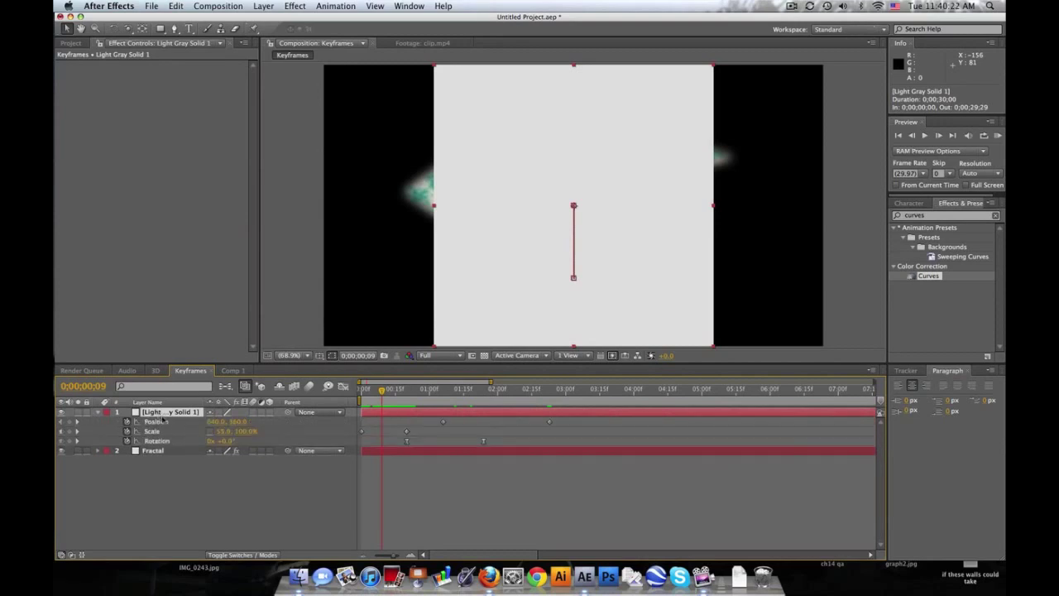
pyautogui.moveTo(382, 390)
pyautogui.mouseDown()
pyautogui.moveTo(538, 390)
pyautogui.moveTo(384, 391)
pyautogui.mouseUp()
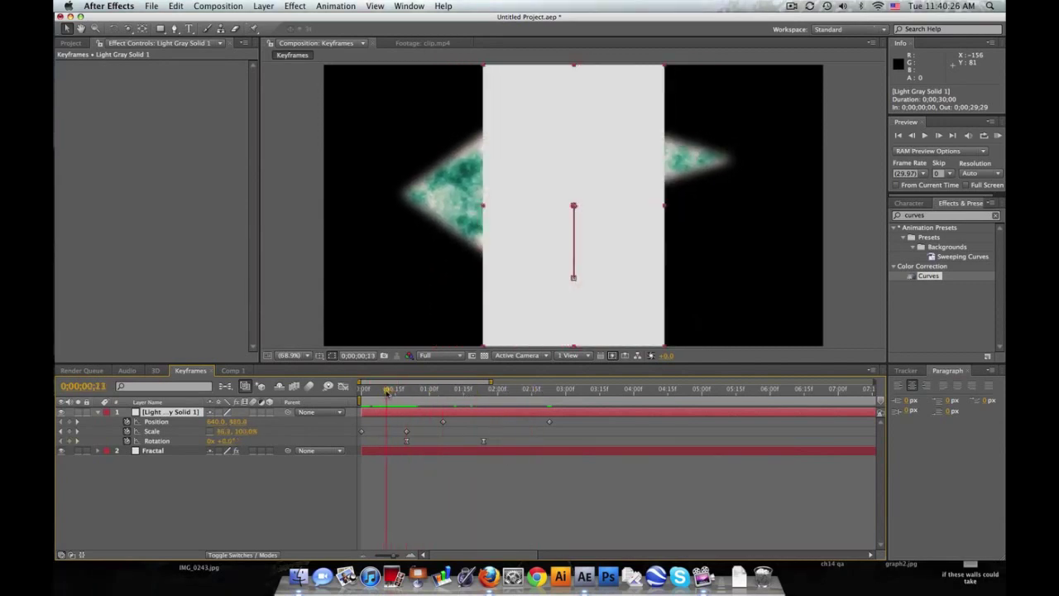
pyautogui.click(99, 412)
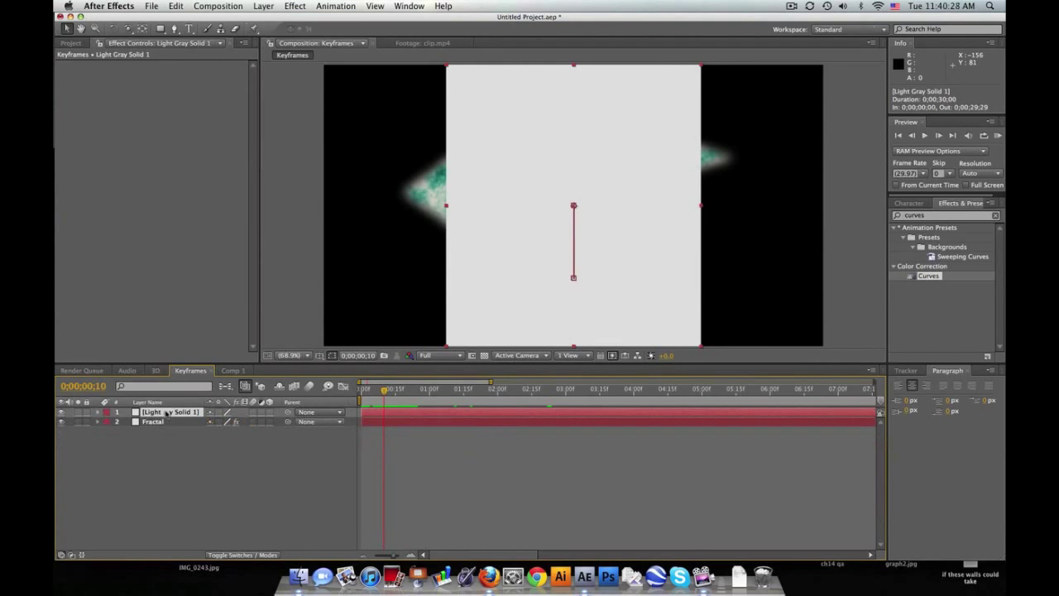
# - Add a wiggle(8,5) expression to the bar's Rotation and preview the shaking
pyautogui.click(100, 411)
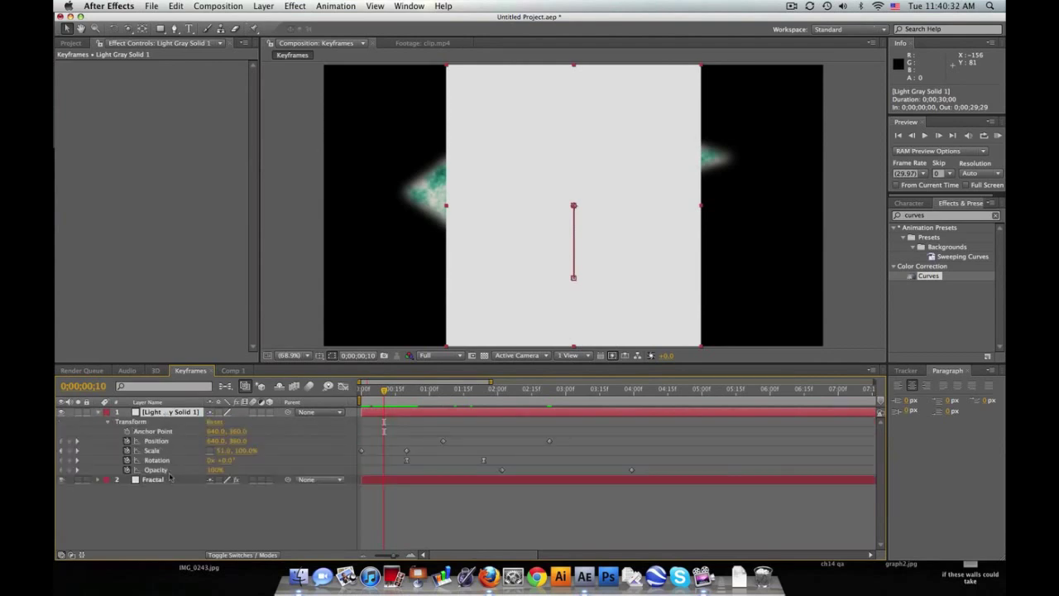
pyautogui.keyDown('alt'); pyautogui.click(127, 460); pyautogui.keyUp('alt')
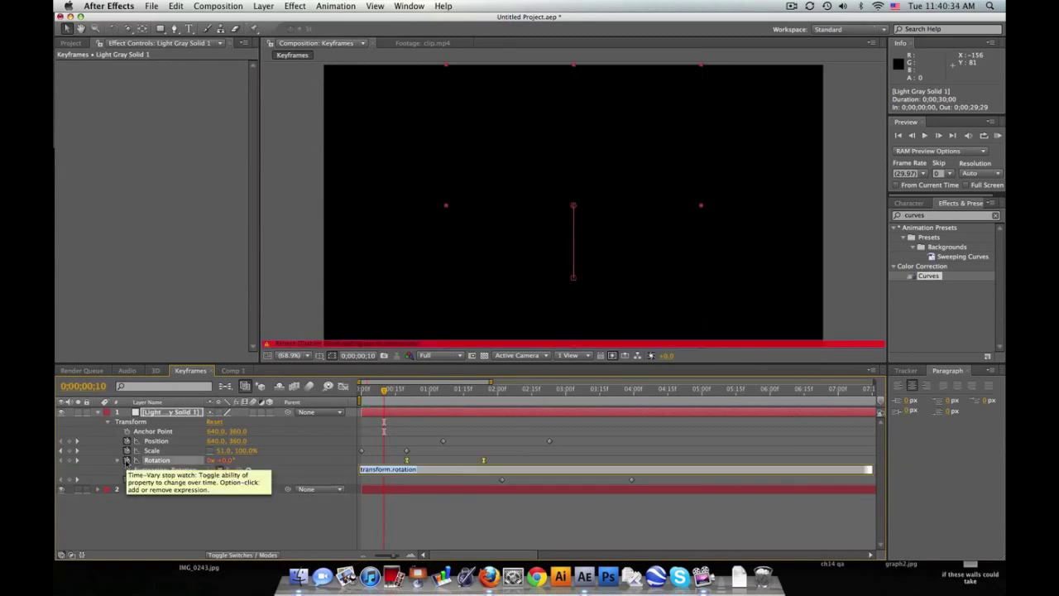
pyautogui.write('wiggle(8,5)')
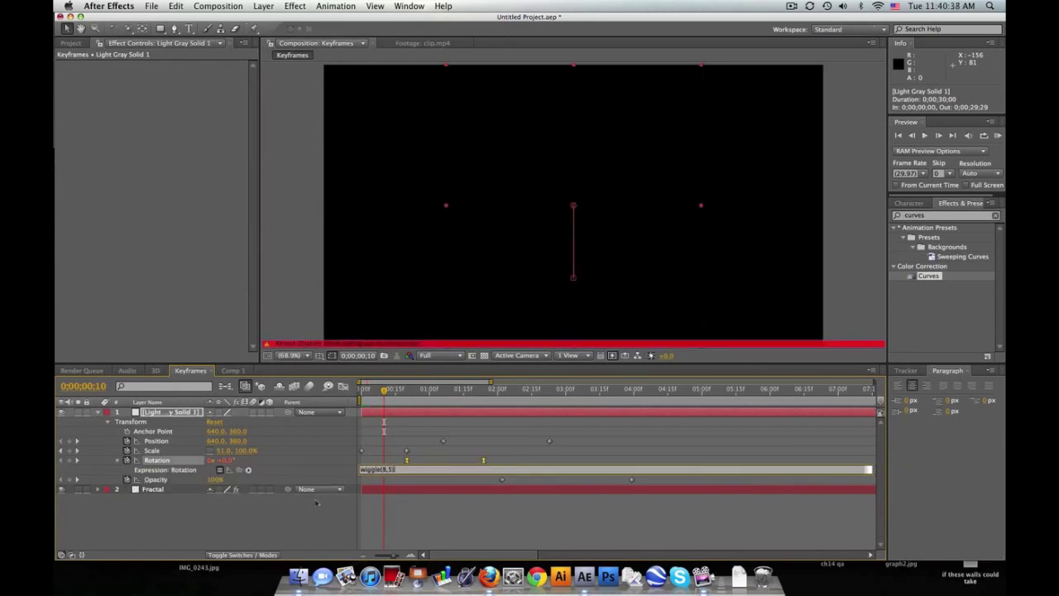
pyautogui.click(383, 400)
pyautogui.press('space')
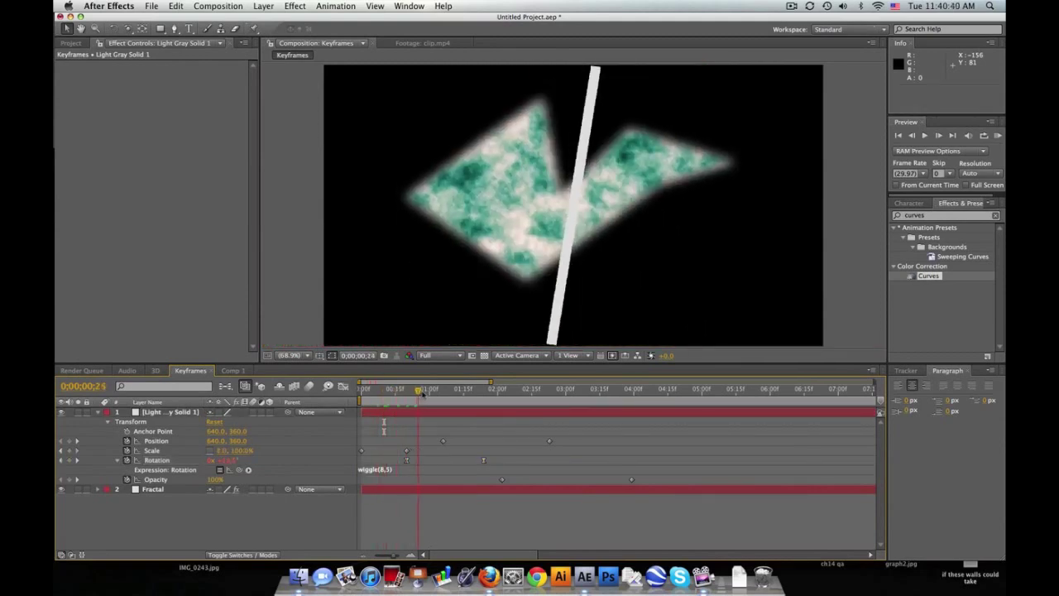
# - Show only the bar's animated properties and move the time to 0;00;00;26
pyautogui.click(99, 411)
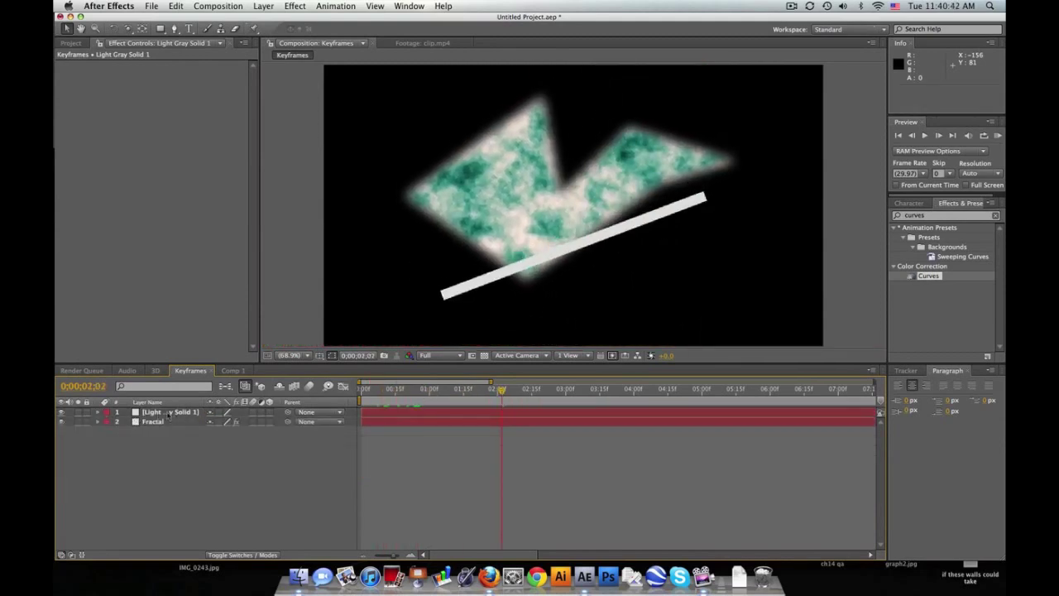
pyautogui.click(171, 412)
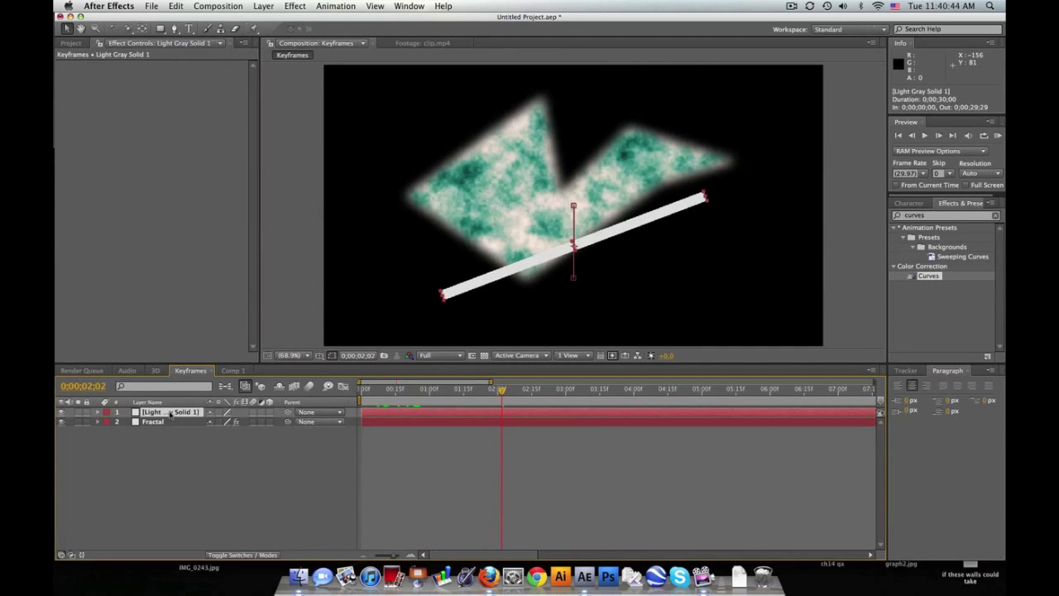
pyautogui.press('u')
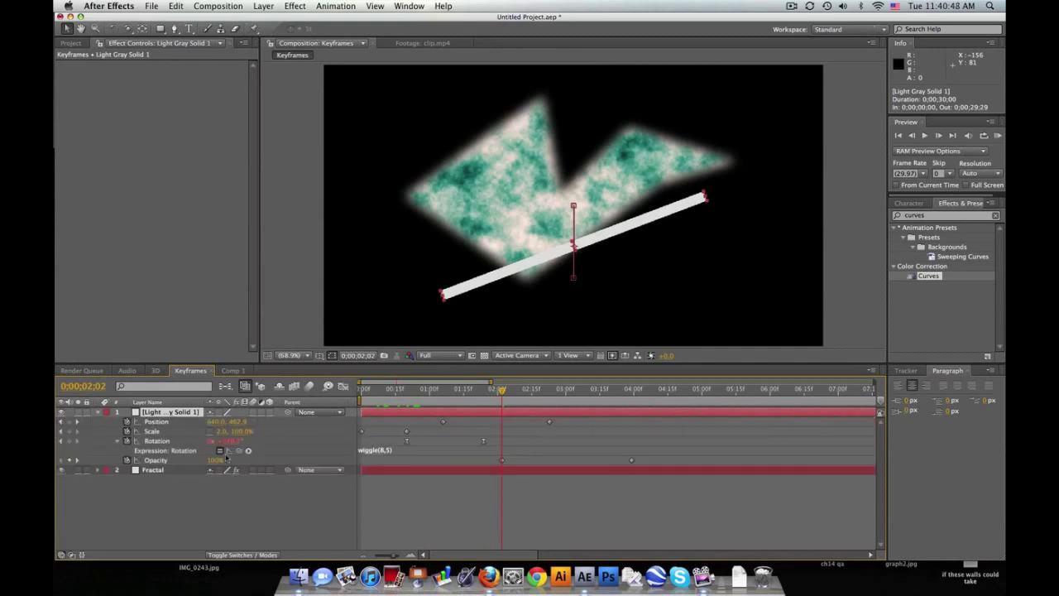
pyautogui.moveTo(380, 389); pyautogui.dragTo(541, 396)
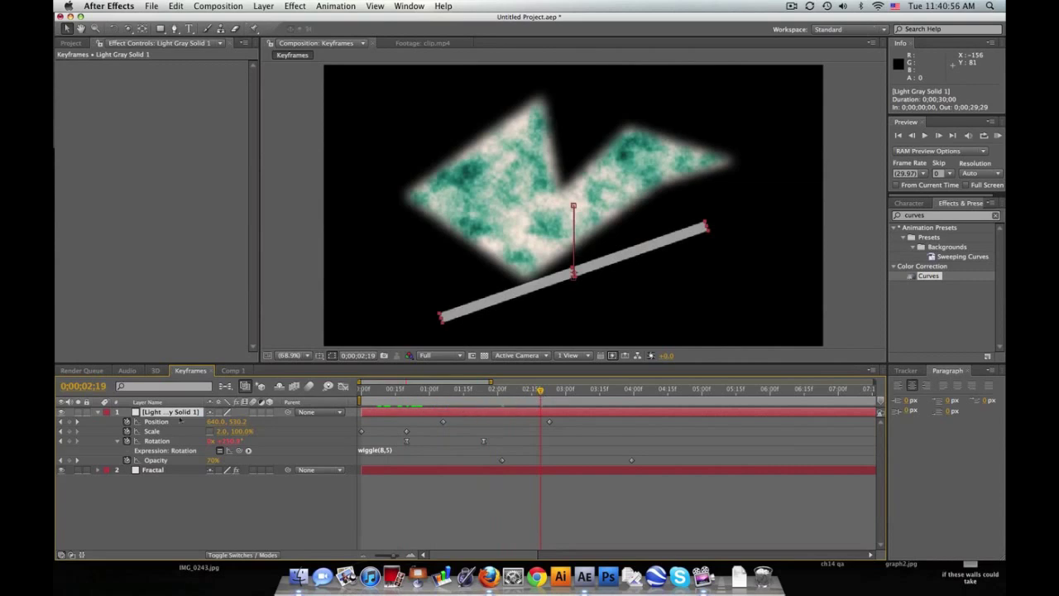
# - Inspect the Fractal layer's Fractal Noise and Curves effects, then its expressions, then effects again
pyautogui.click(98, 412)
pyautogui.click(173, 422)
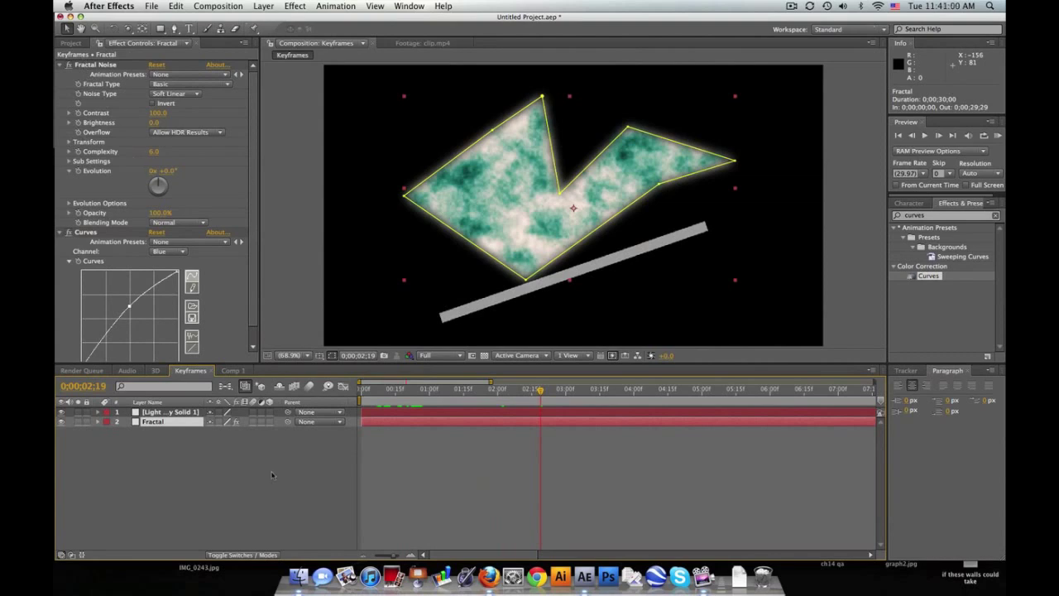
pyautogui.press('e')
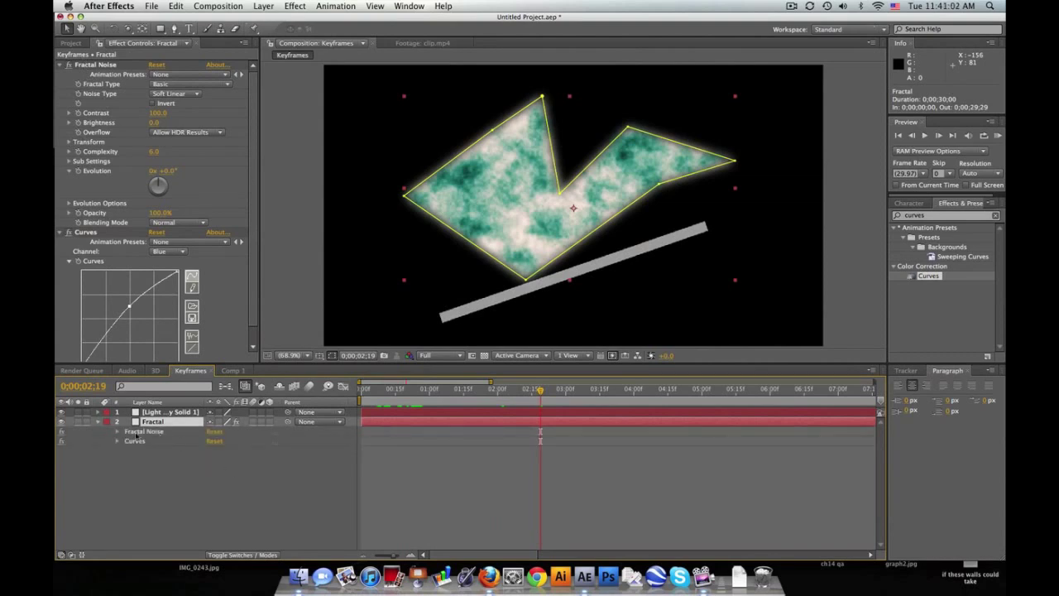
pyautogui.click(118, 441)
pyautogui.click(117, 431)
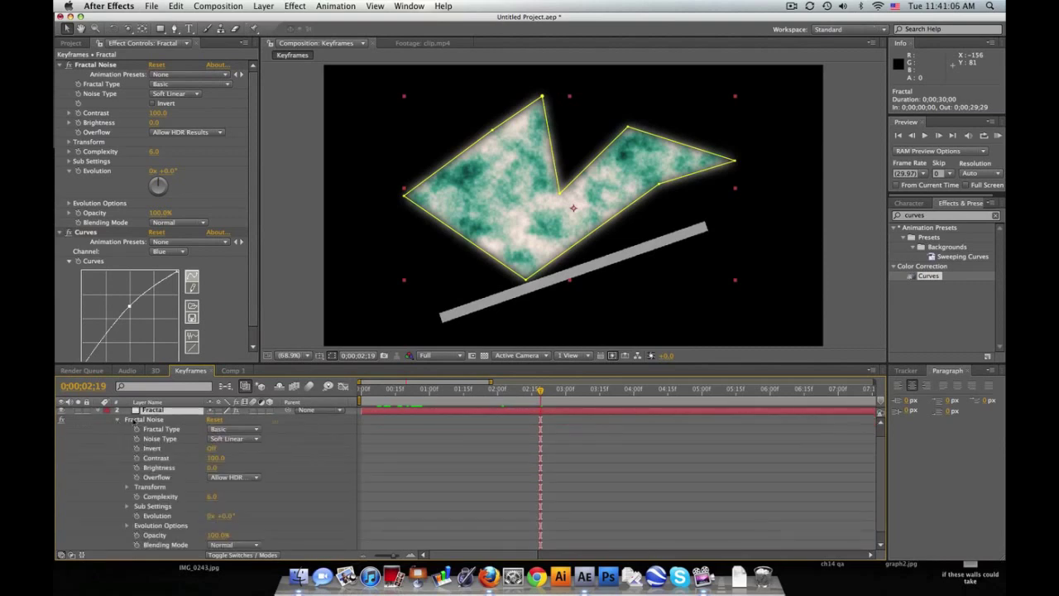
pyautogui.click(117, 420)
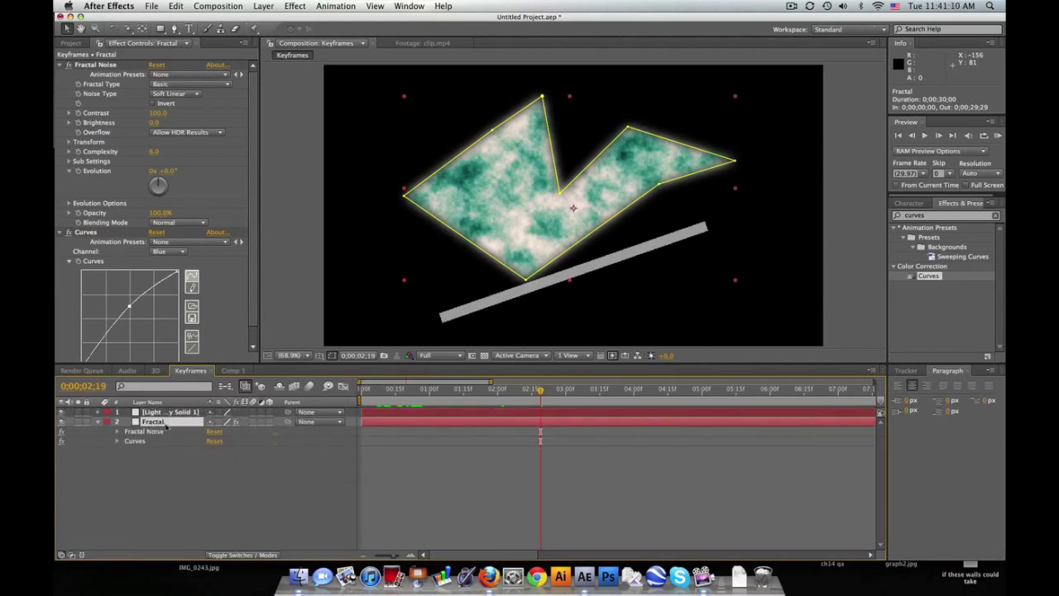
pyautogui.press('e')
pyautogui.press('e')
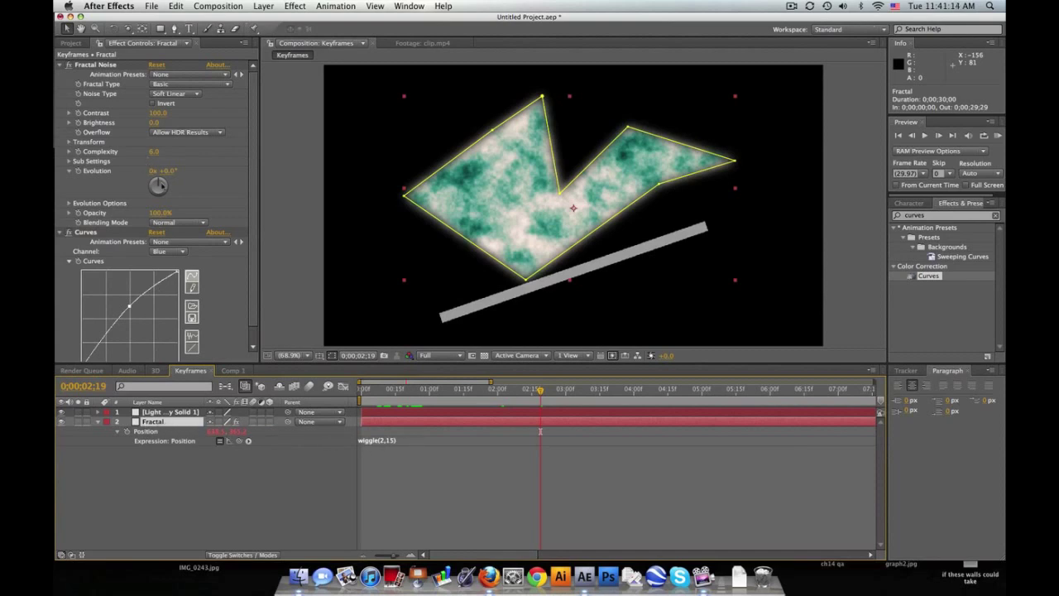
pyautogui.press('e')
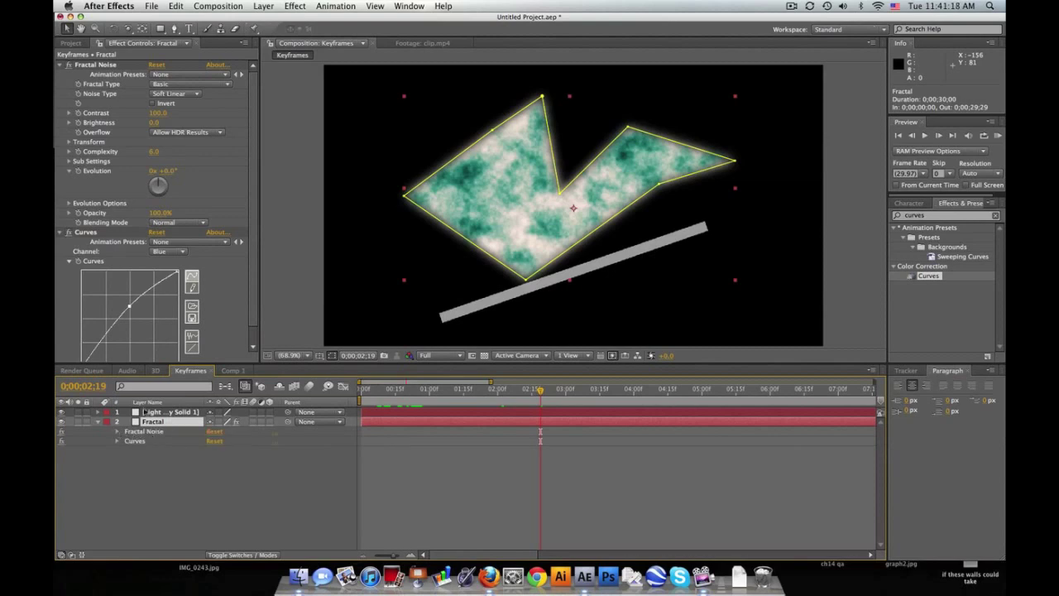
# - Show the gray bar's Opacity keyframes and scrub to 0;00;04;01 to see it fade out
pyautogui.click(169, 413)
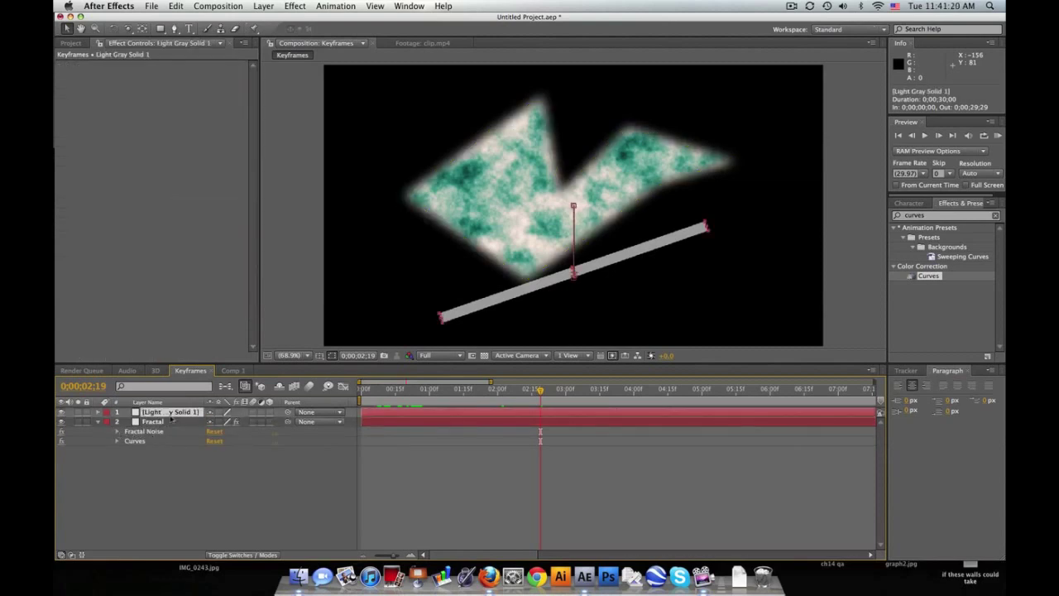
pyautogui.press('t')
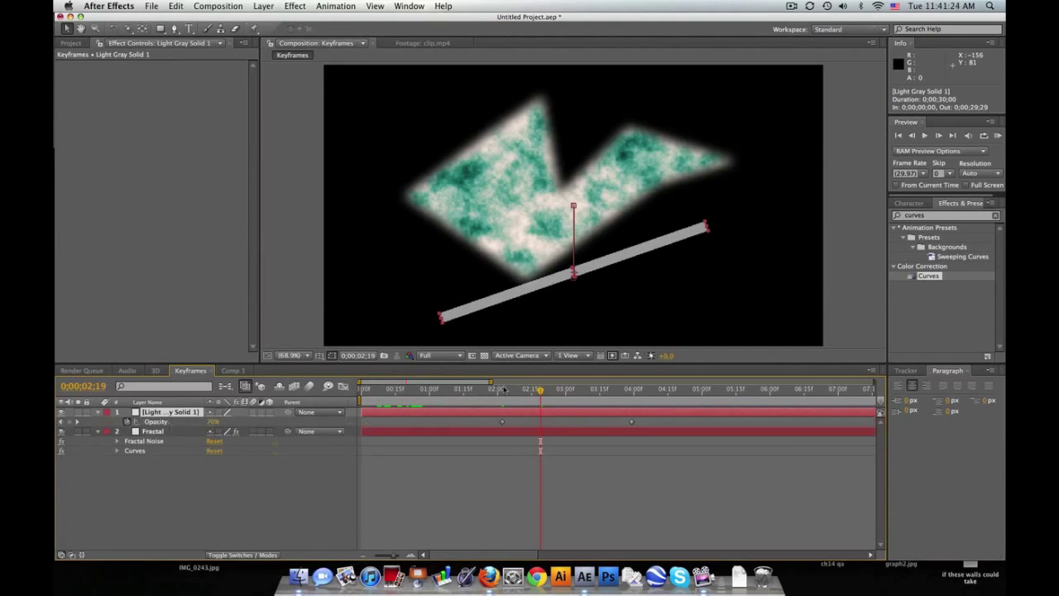
pyautogui.moveTo(540, 389); pyautogui.dragTo(636, 389)
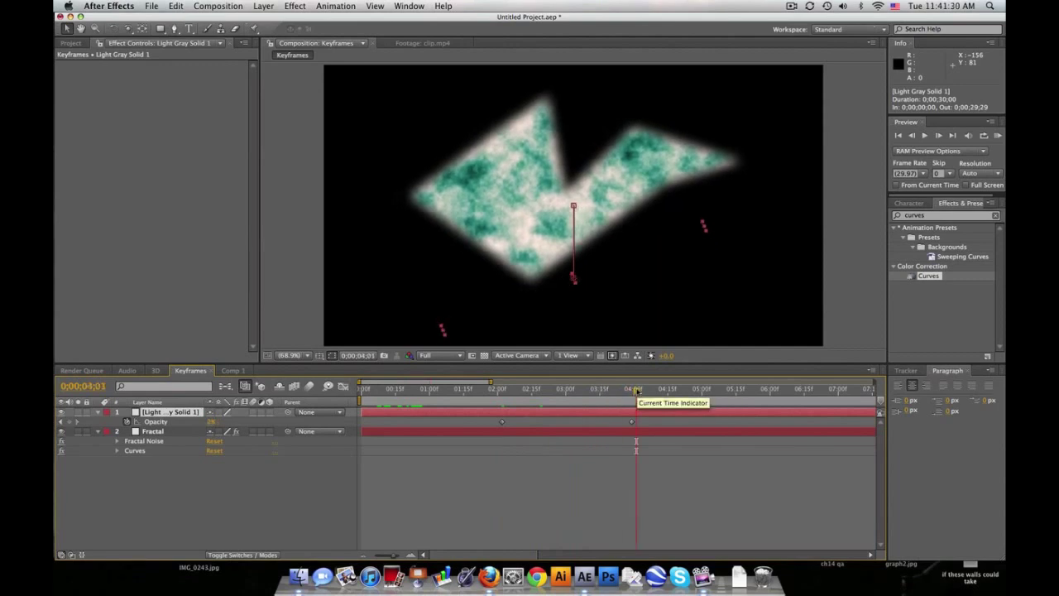
pyautogui.click(175, 432)
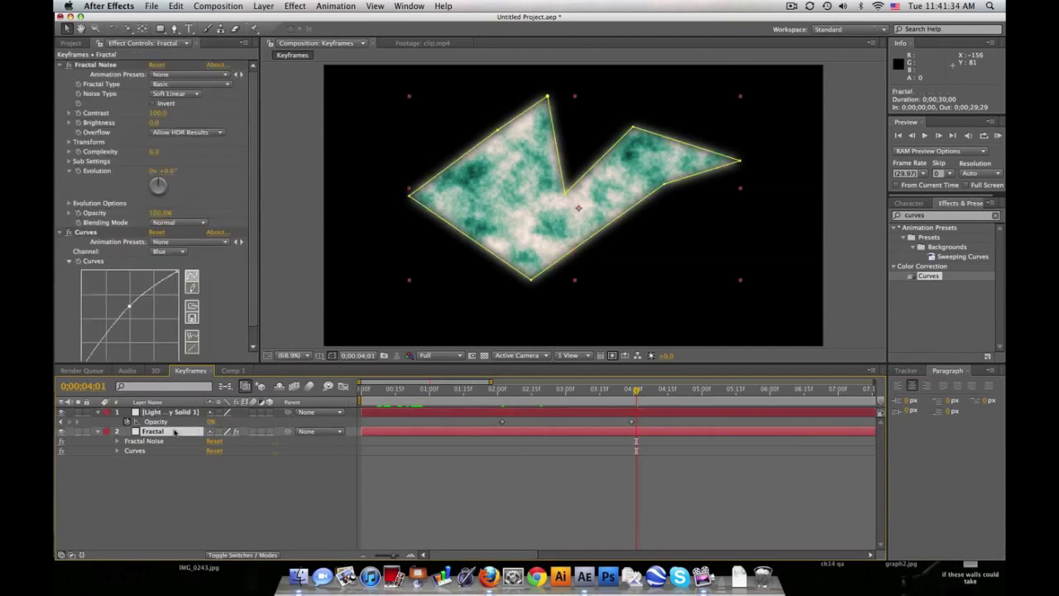
# - Set the Fractal layer's Mask 1 feather to 50 pixels, then open the 3D composition
pyautogui.press('m')
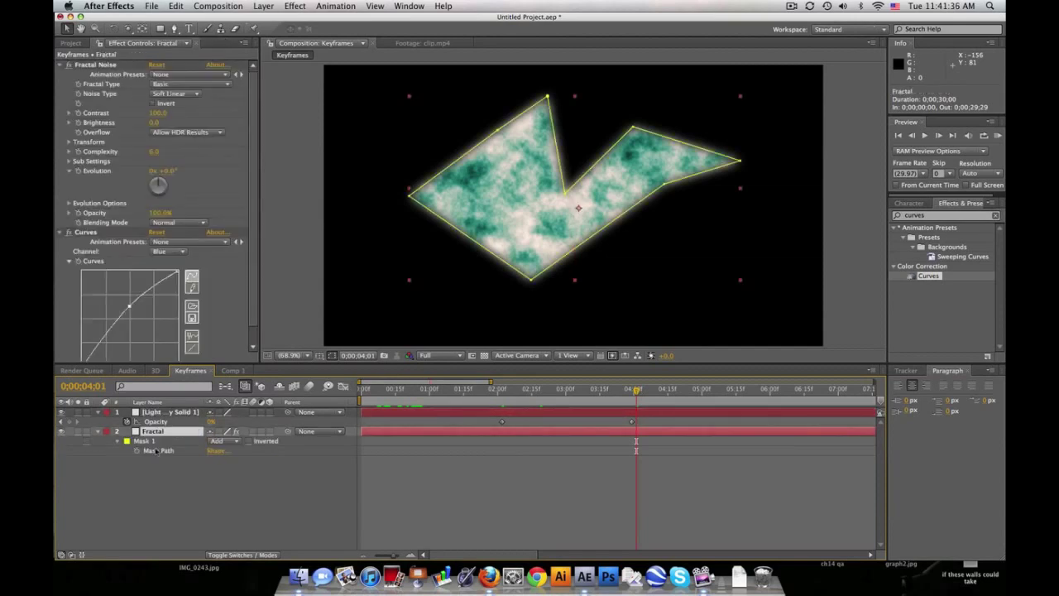
pyautogui.press('m')
pyautogui.press('m')
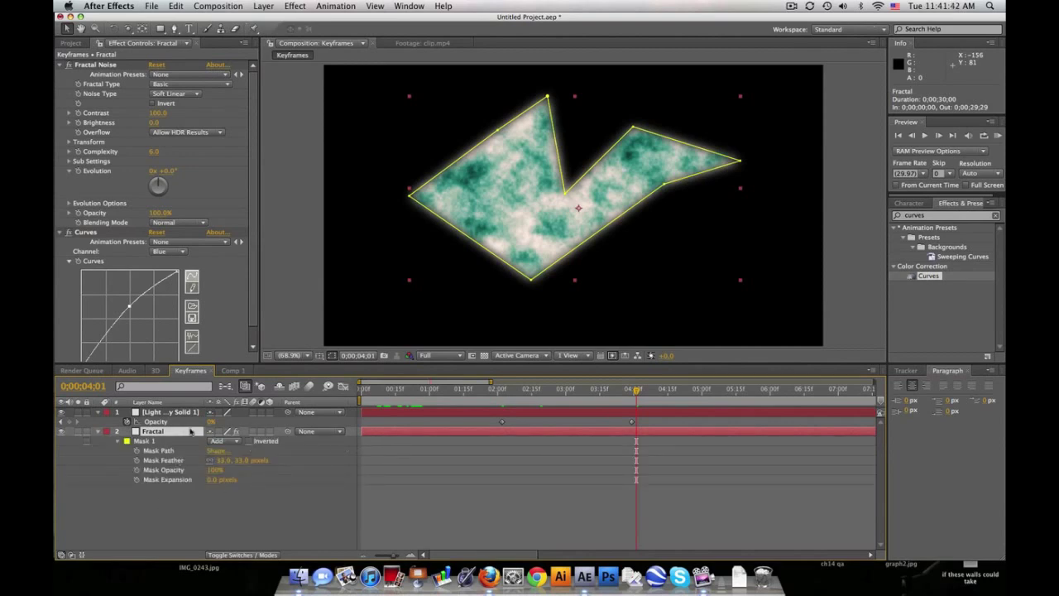
pyautogui.press('f')
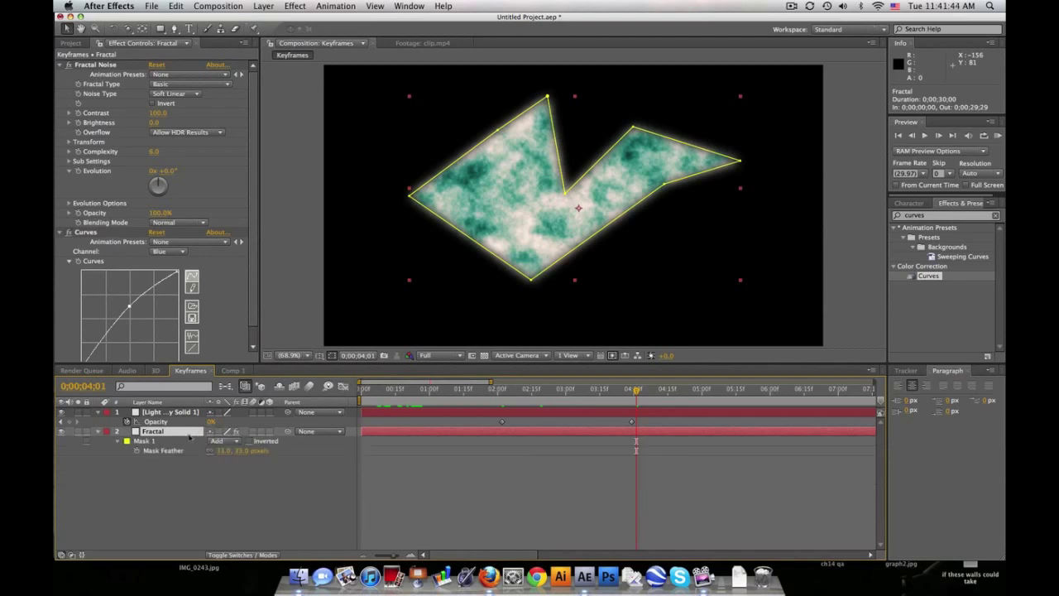
pyautogui.moveTo(221, 450); pyautogui.dragTo(140, 425)
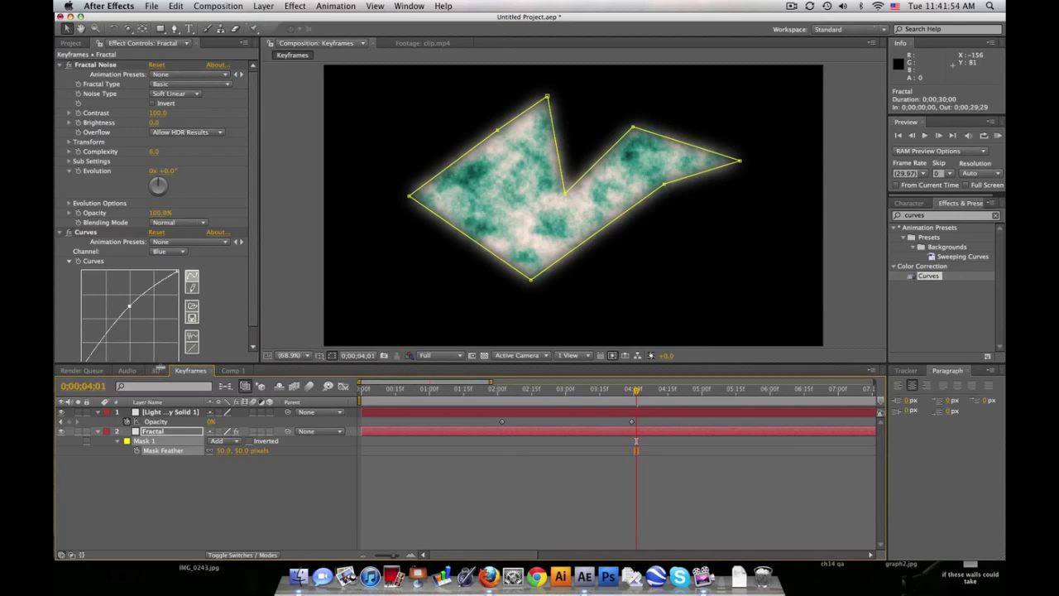
pyautogui.click(156, 370)
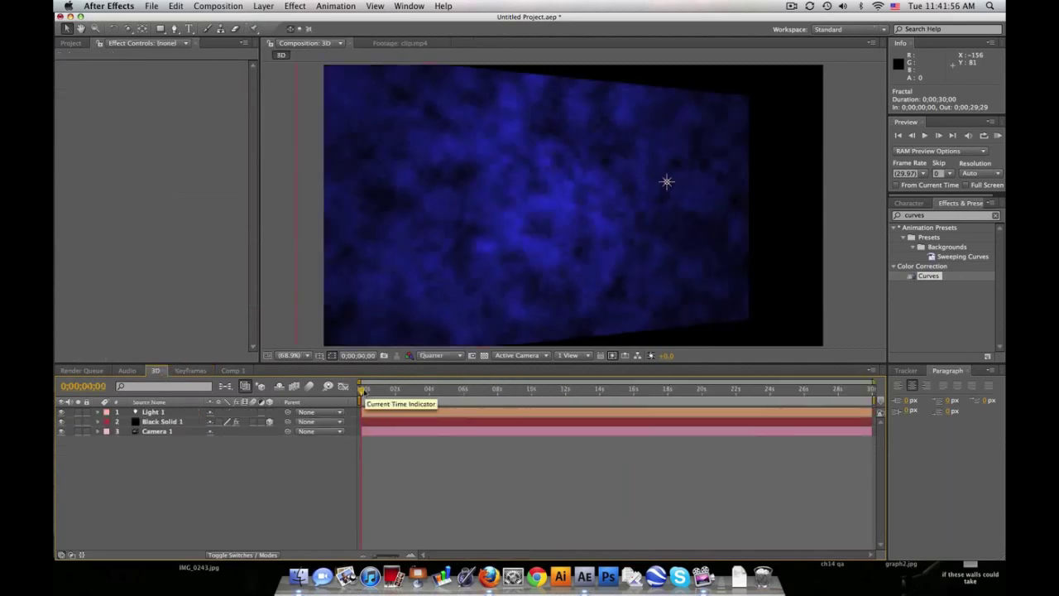
# - Rename Light 1 to 'Lights' and Camera 1 to 'Camera', moving the camera above Black Solid 1
pyautogui.click(176, 414)
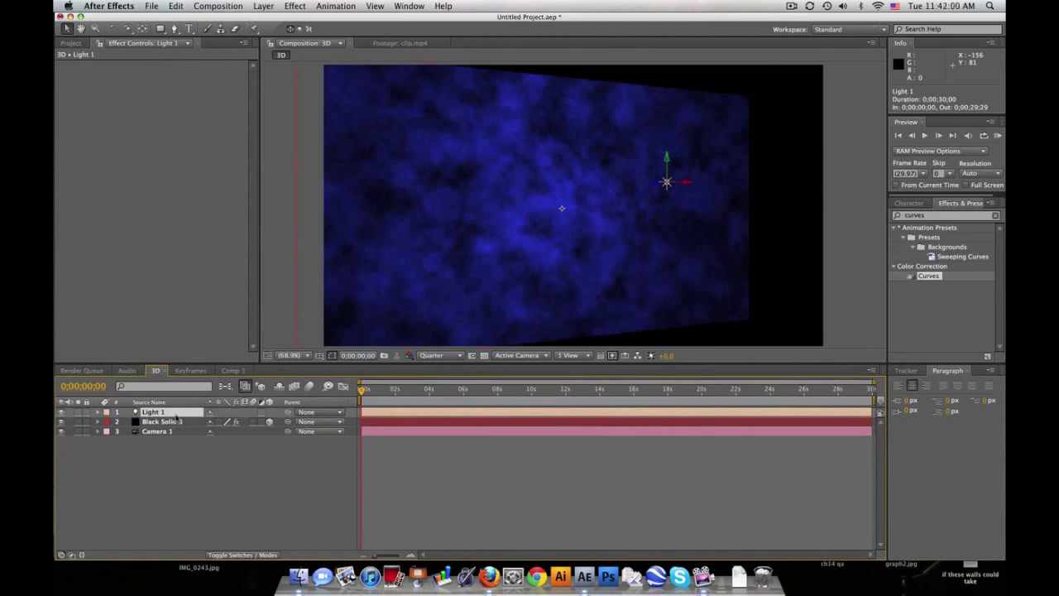
pyautogui.write('Lights')
pyautogui.press('Return')
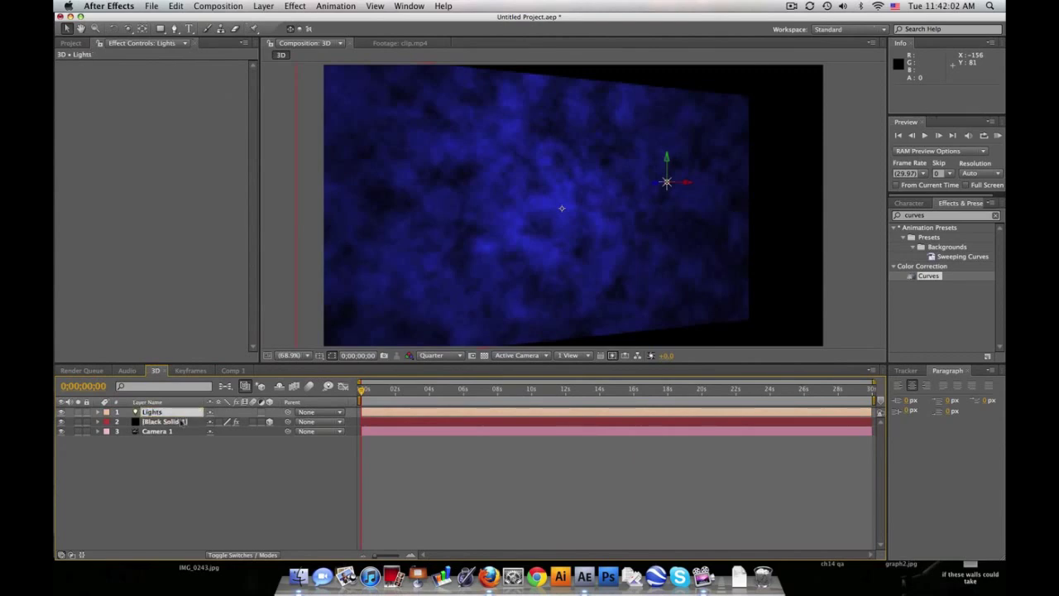
pyautogui.click(187, 423)
pyautogui.moveTo(183, 432); pyautogui.dragTo(176, 422)
pyautogui.press('Return')
pyautogui.write('Camera')
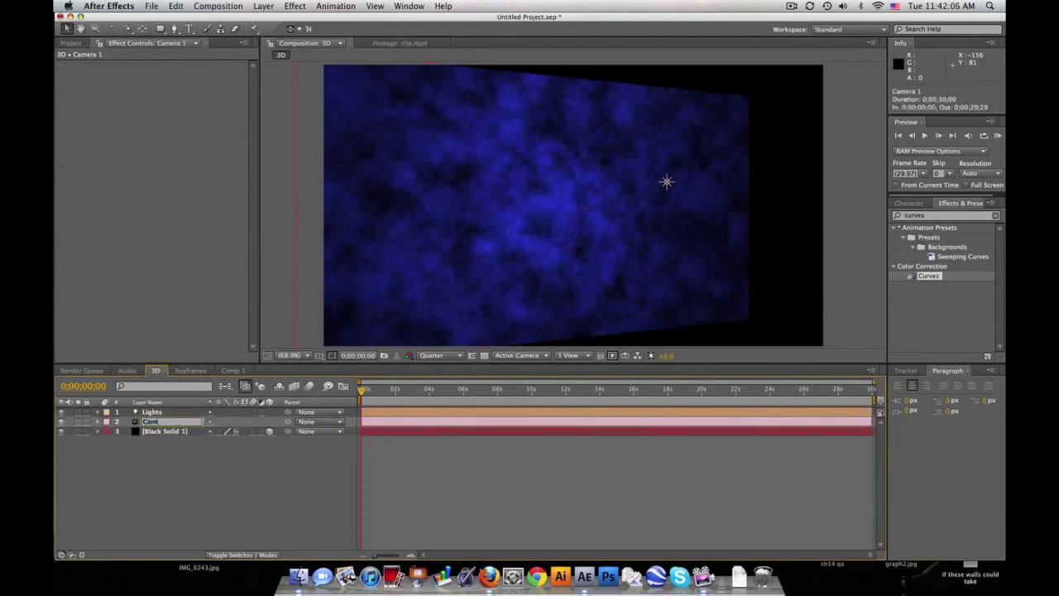
pyautogui.press('Return')
pyautogui.press('Return')
# - Rename Black Solid 1 to 'Action' and inspect the Action, Camera and Lights layers
pyautogui.click(165, 431)
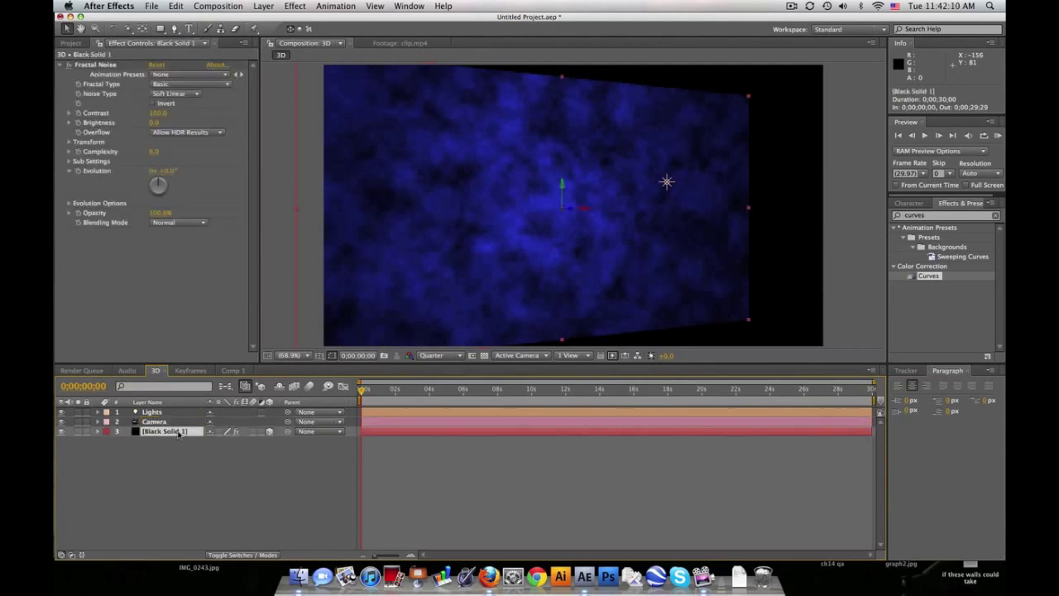
pyautogui.press('Return')
pyautogui.write('Action')
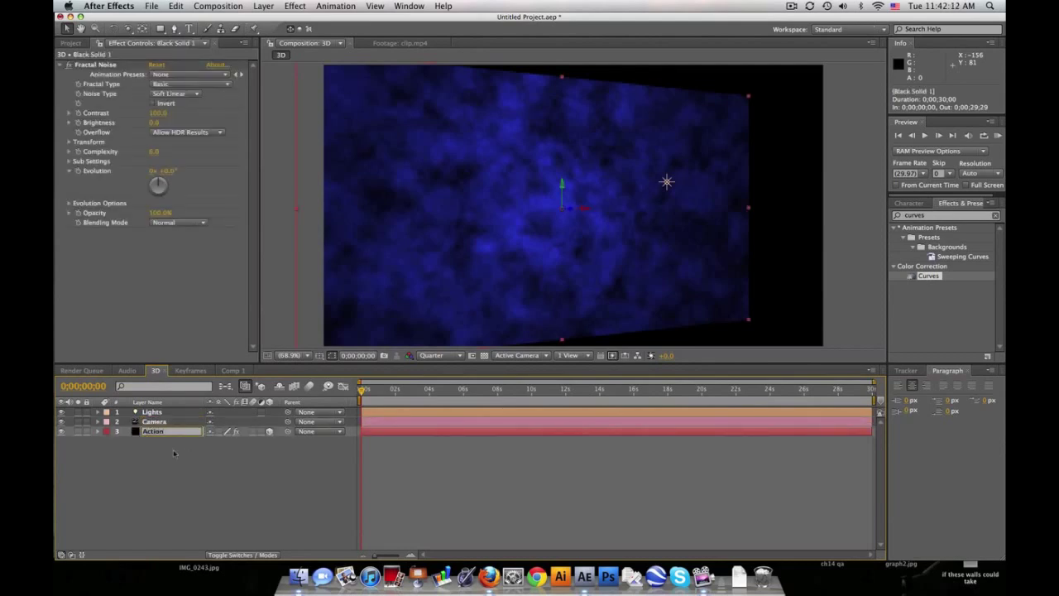
pyautogui.press('Return')
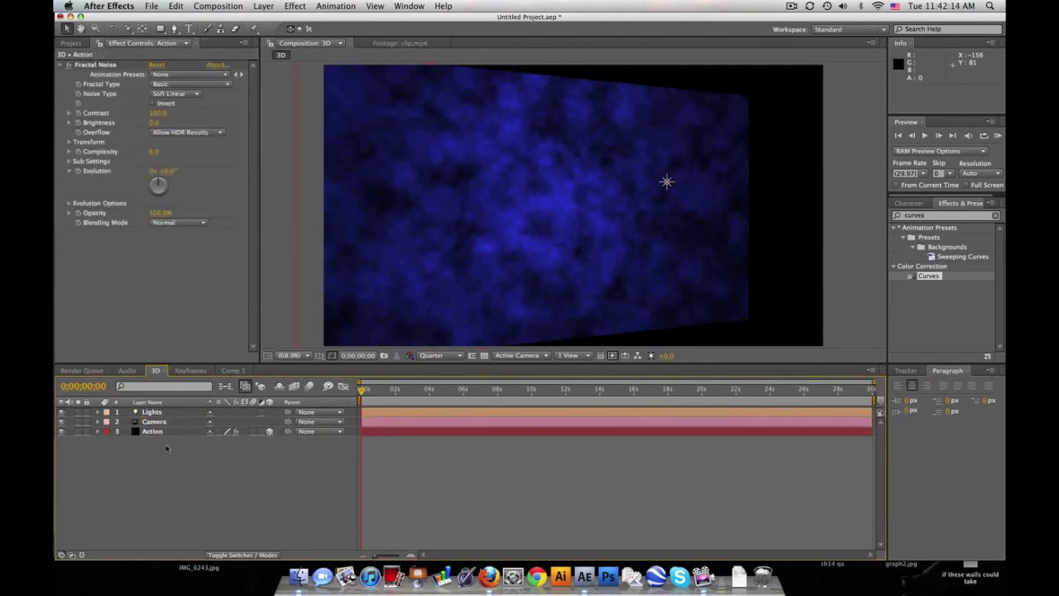
pyautogui.click(166, 433)
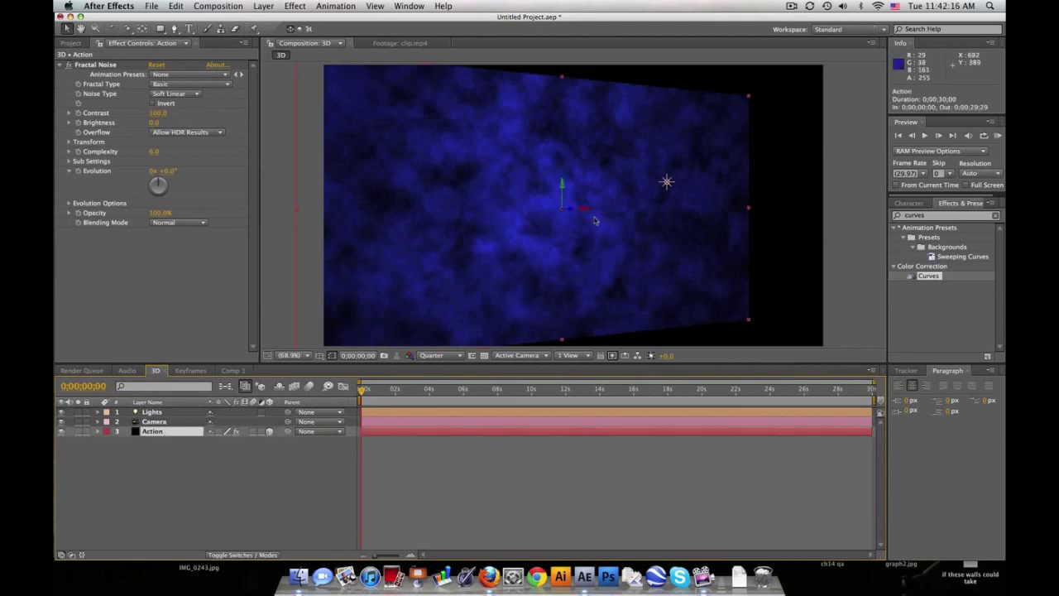
pyautogui.click(197, 422)
pyautogui.click(199, 412)
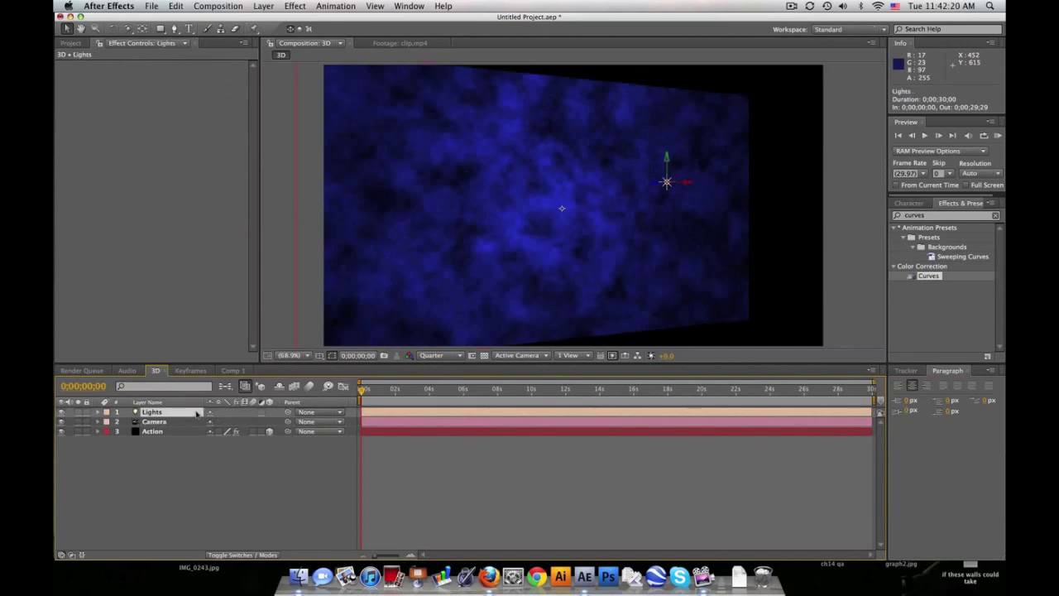
pyautogui.press('a')
pyautogui.press('a')
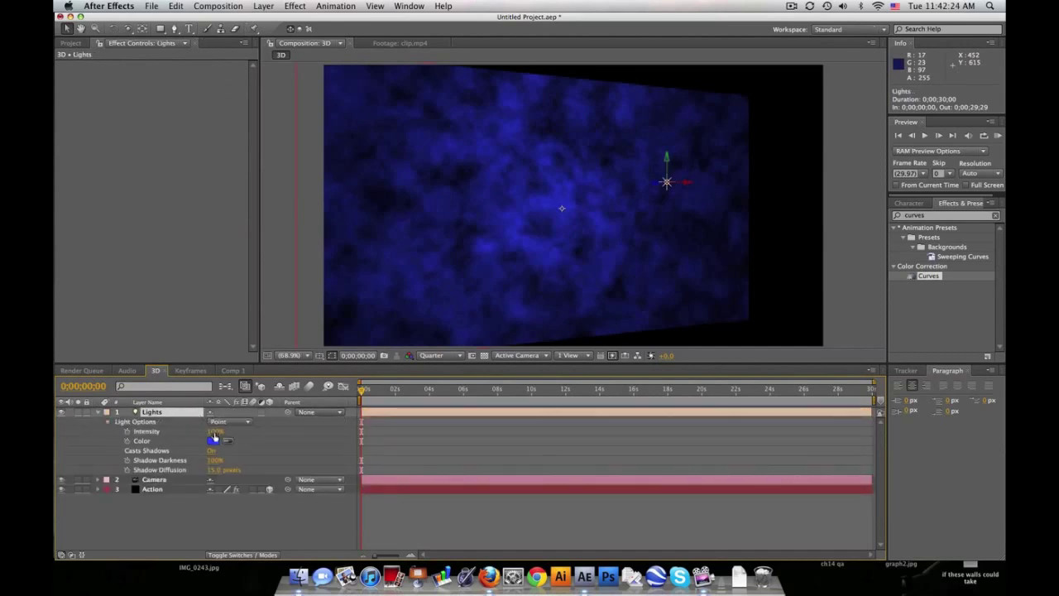
pyautogui.moveTo(216, 431)
pyautogui.mouseDown()
pyautogui.moveTo(199, 431)
pyautogui.moveTo(236, 431)
pyautogui.mouseUp()
pyautogui.press('Return')
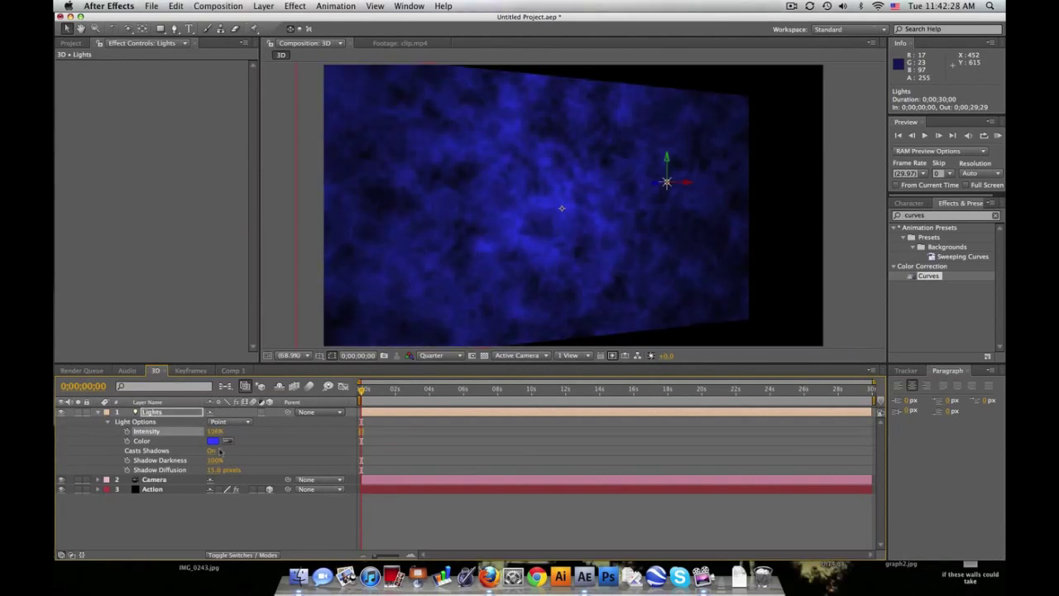
pyautogui.click(175, 483)
pyautogui.press('a')
pyautogui.press('a')
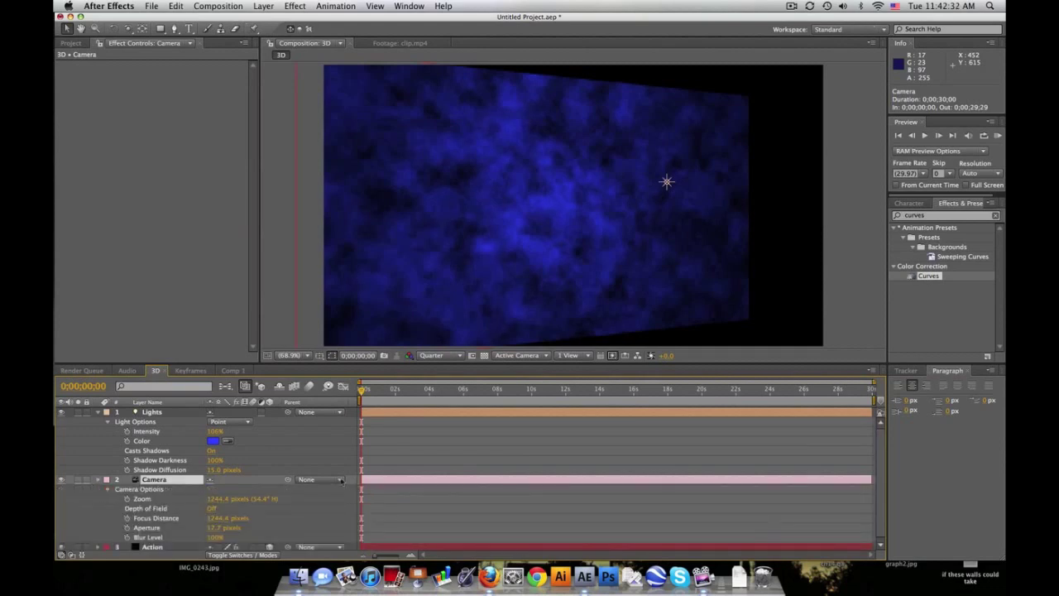
pyautogui.scroll(-1, 881, 463)
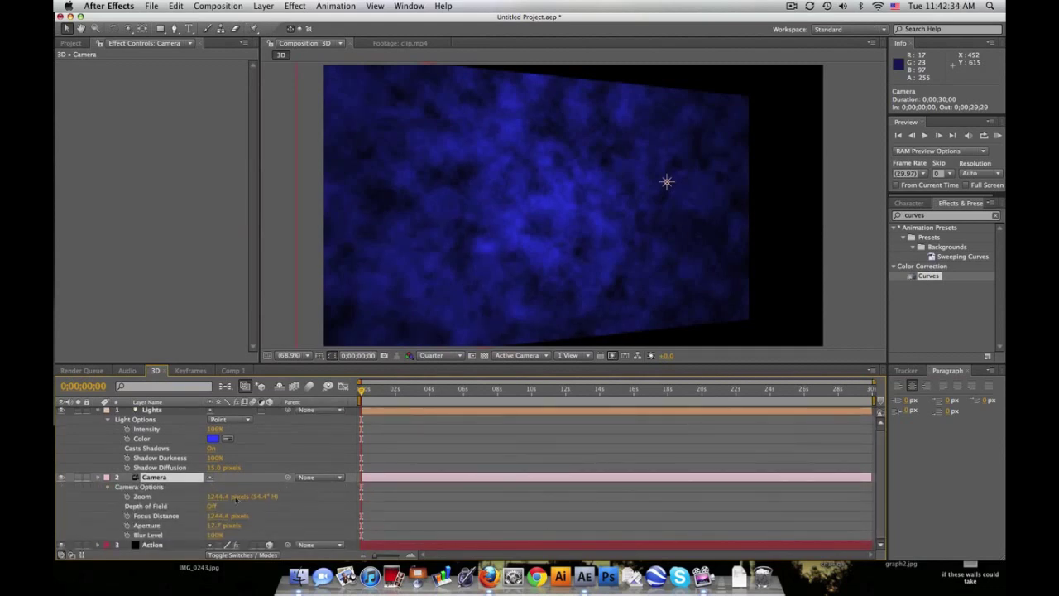
pyautogui.click(152, 545)
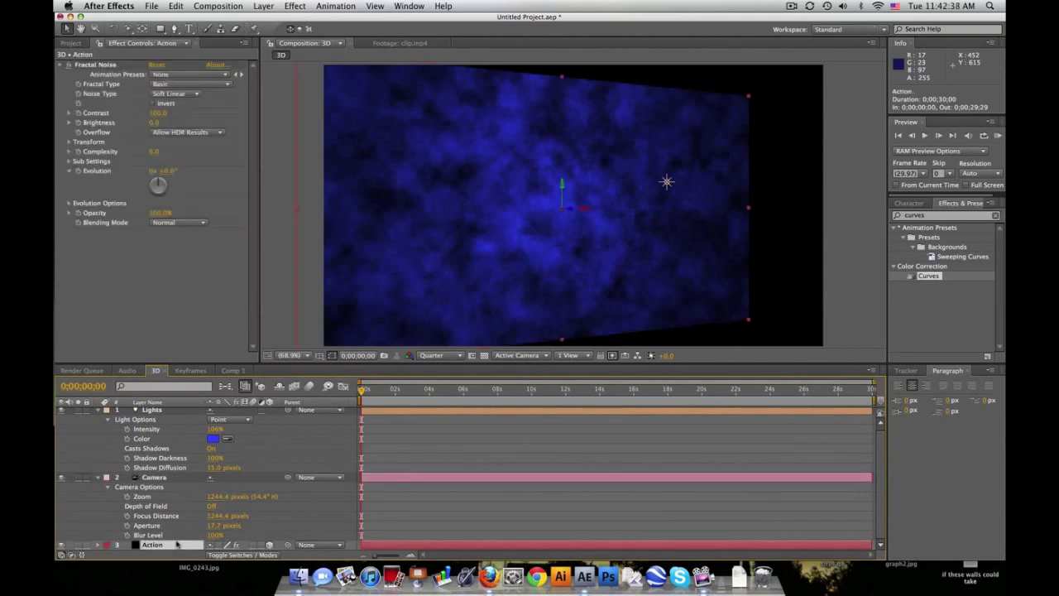
pyautogui.press('a')
pyautogui.press('a')
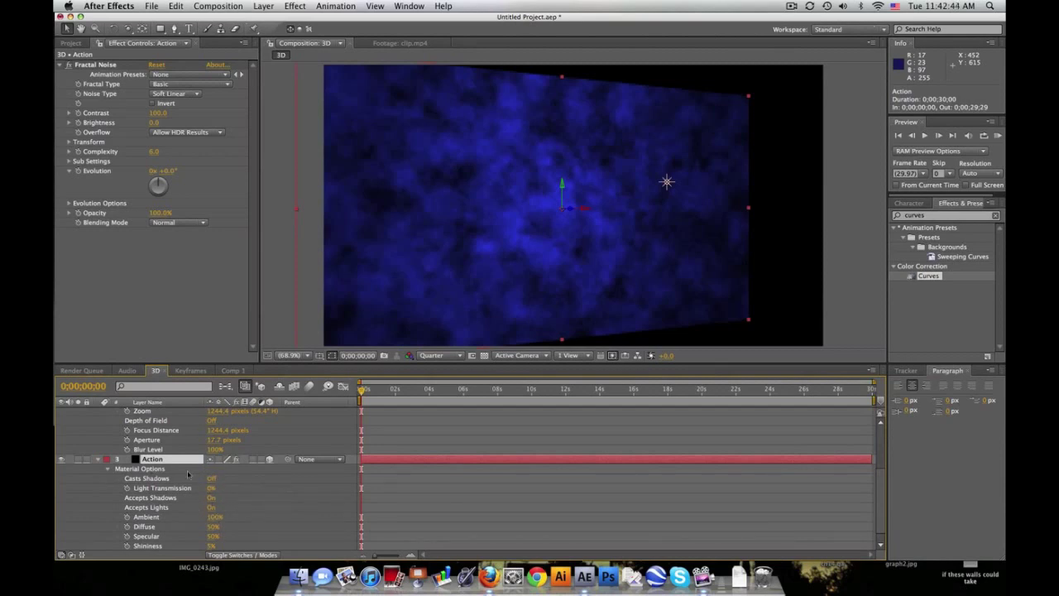
pyautogui.scroll(5, 450, 422)
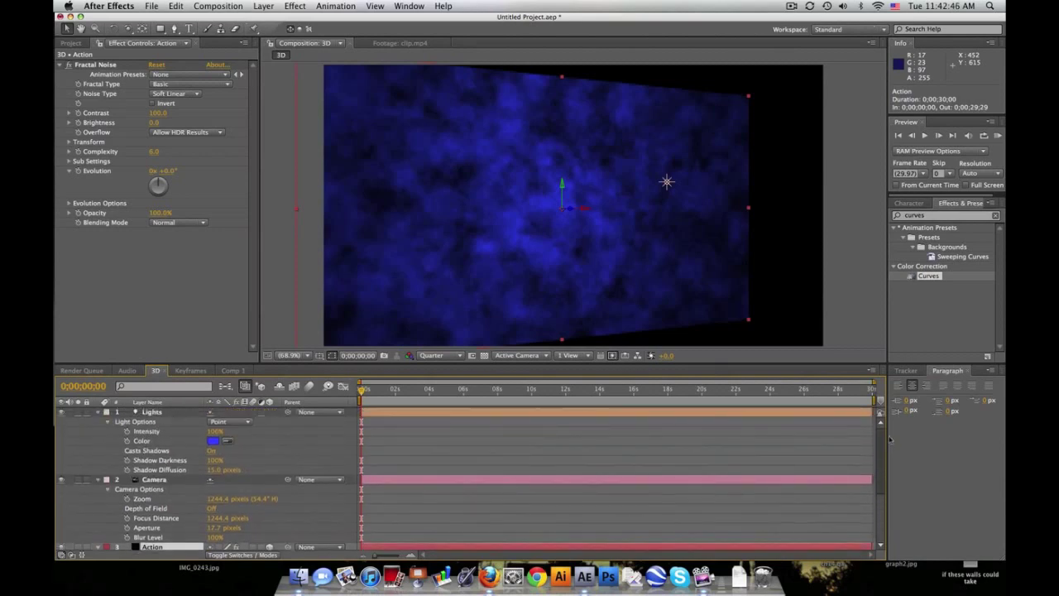
pyautogui.click(98, 411)
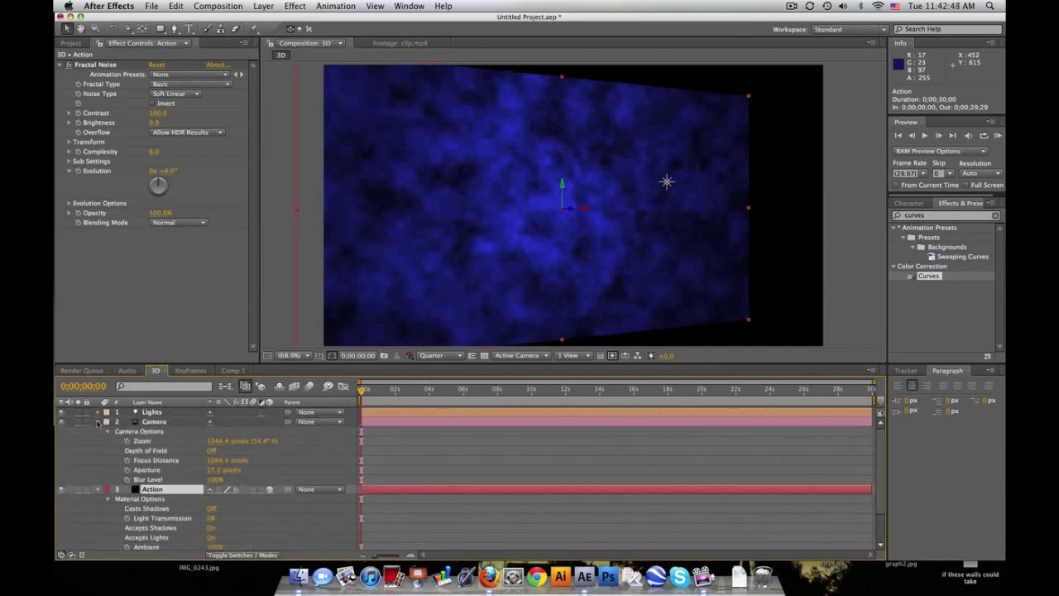
pyautogui.click(97, 421)
pyautogui.click(98, 431)
pyautogui.press('F2')
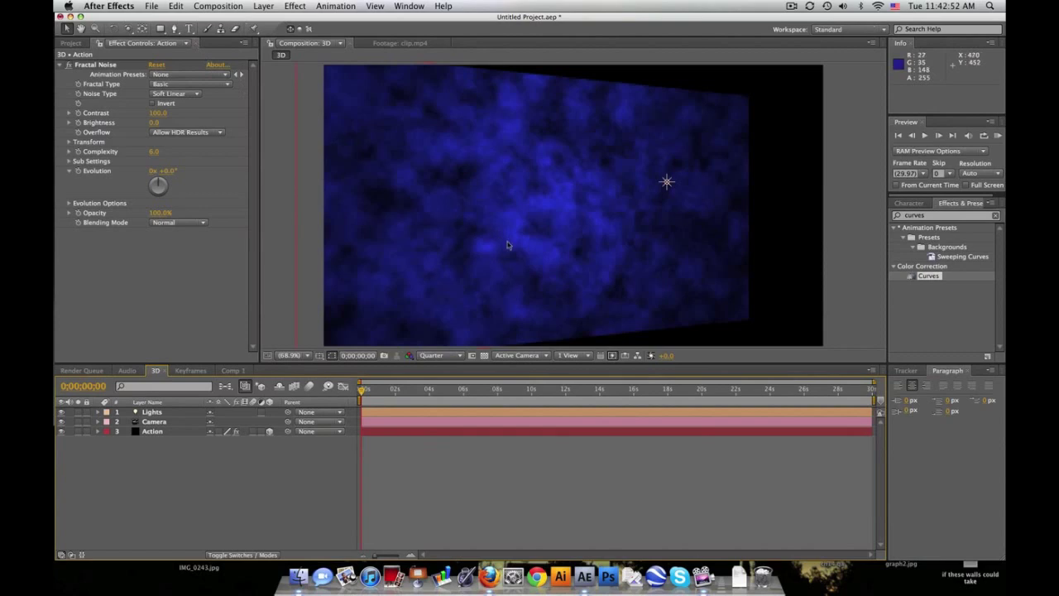
# - Orbit the camera so the fractal plane faces head-on, then return to the Audio composition
pyautogui.press('c')
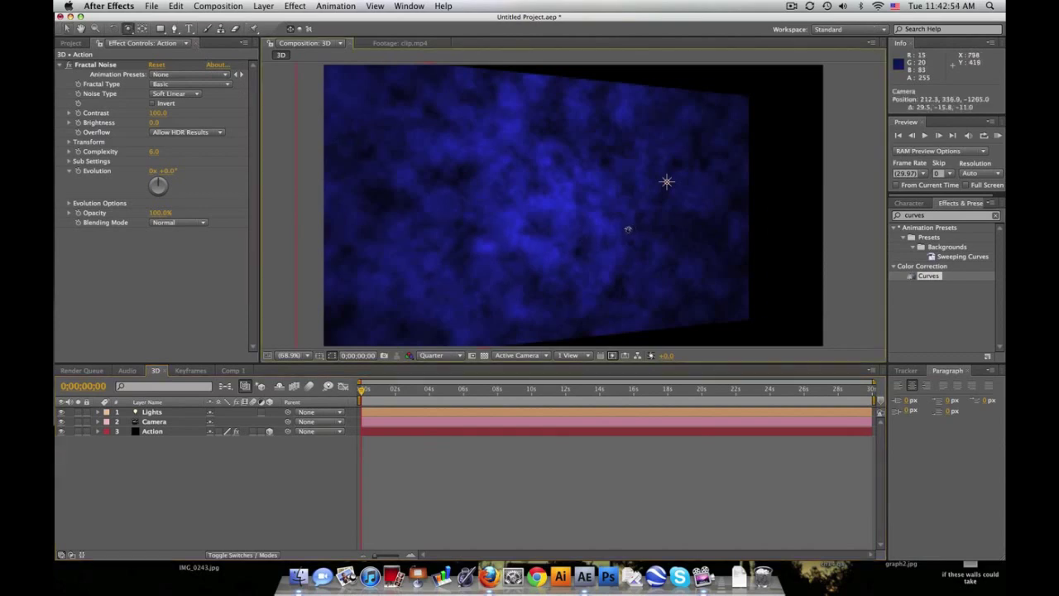
pyautogui.moveTo(626, 224); pyautogui.dragTo(588, 274)
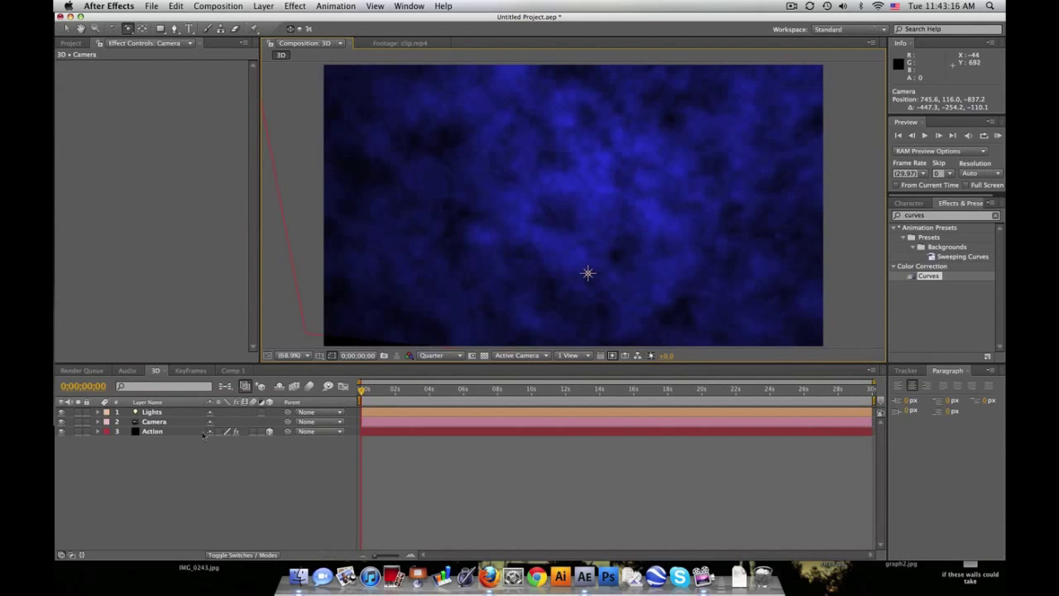
pyautogui.click(127, 371)
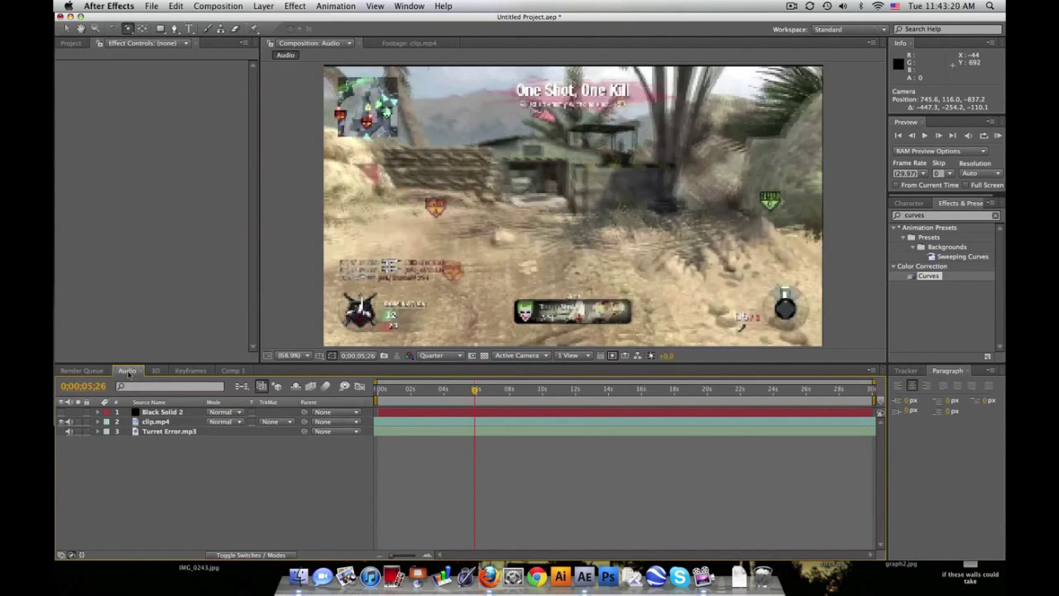
# - Make Black Solid 2 visible and add a full-size ellipse mask to it
pyautogui.click(170, 411)
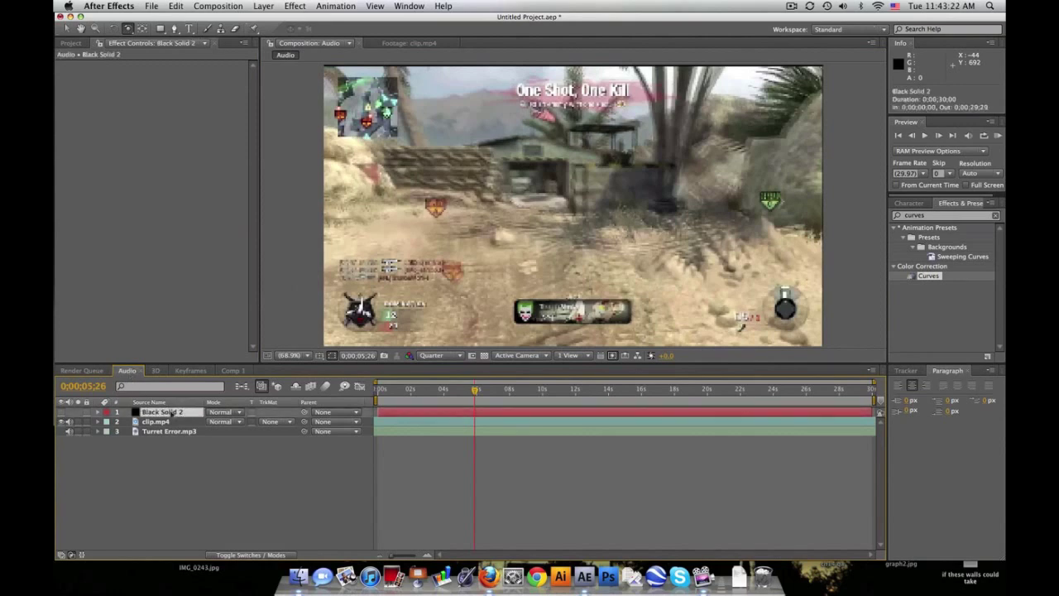
pyautogui.click(60, 412)
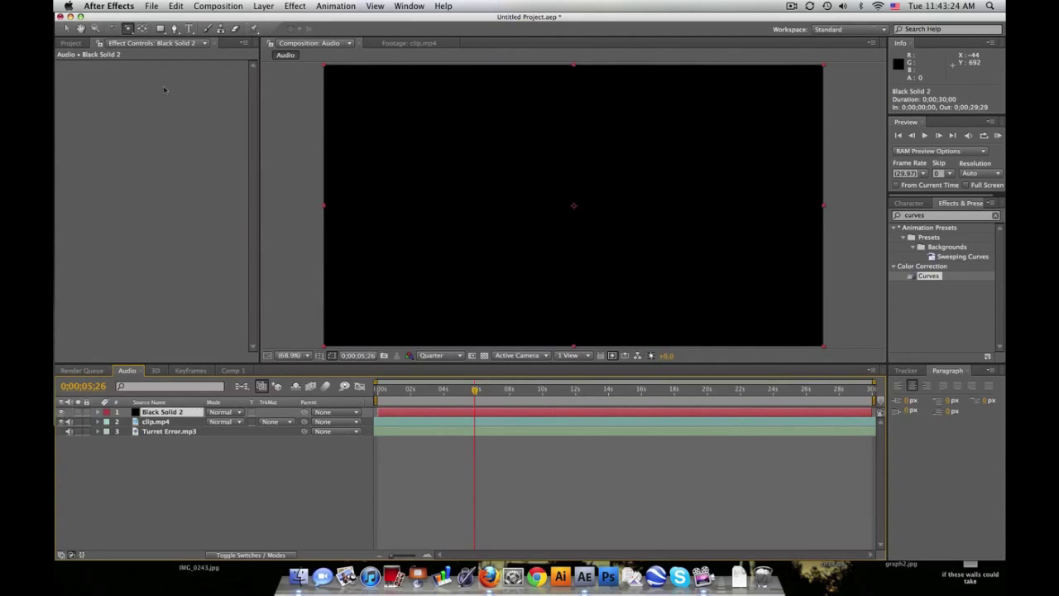
pyautogui.click(160, 30)
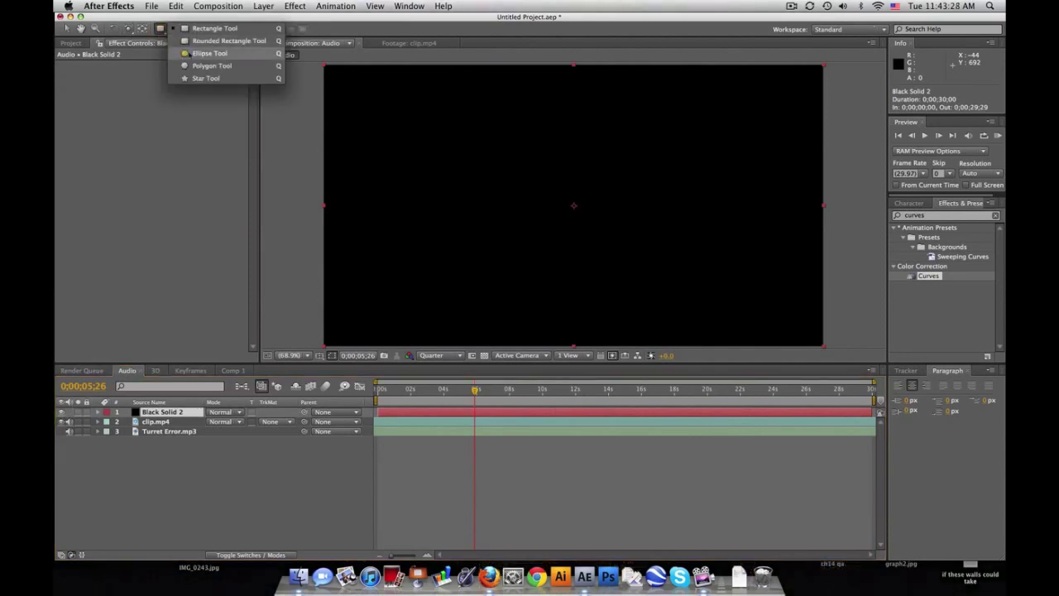
pyautogui.click(203, 53)
pyautogui.doubleClick(160, 30)
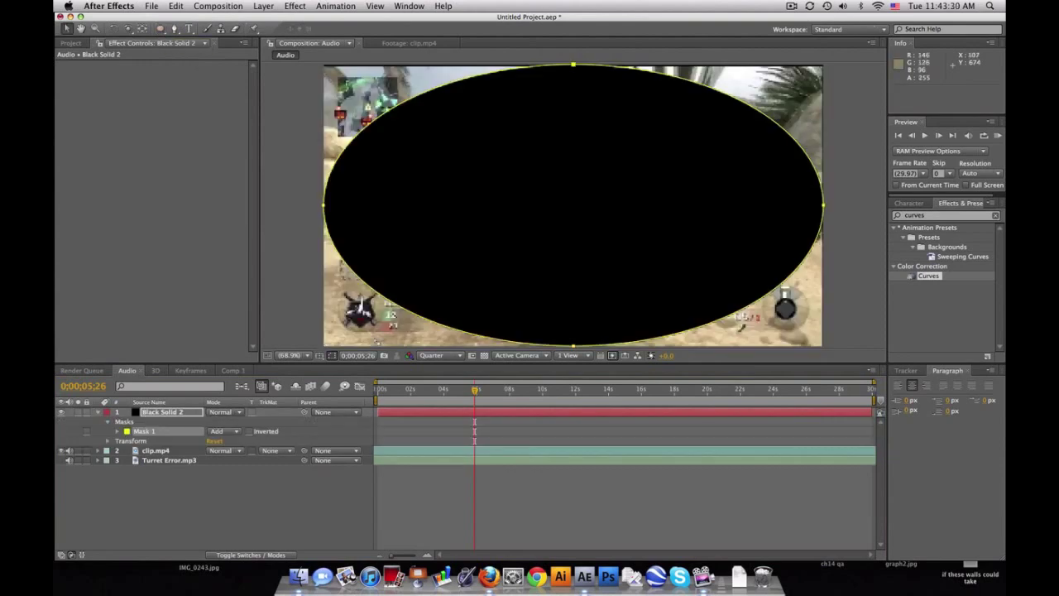
# - Set Mask 1 to Subtract and feather it 150 pixels
pyautogui.click(236, 431)
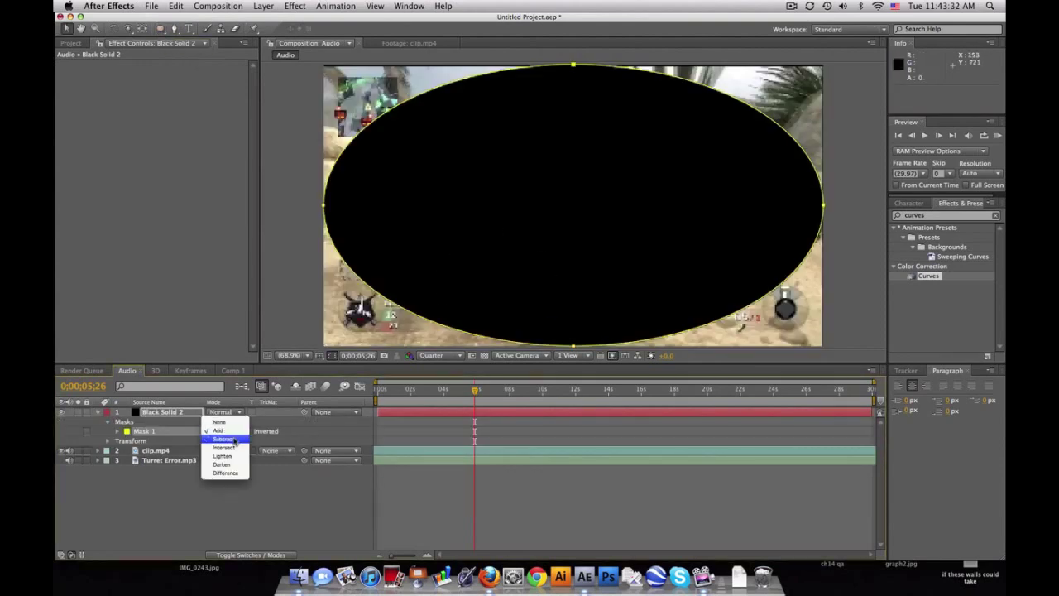
pyautogui.click(237, 441)
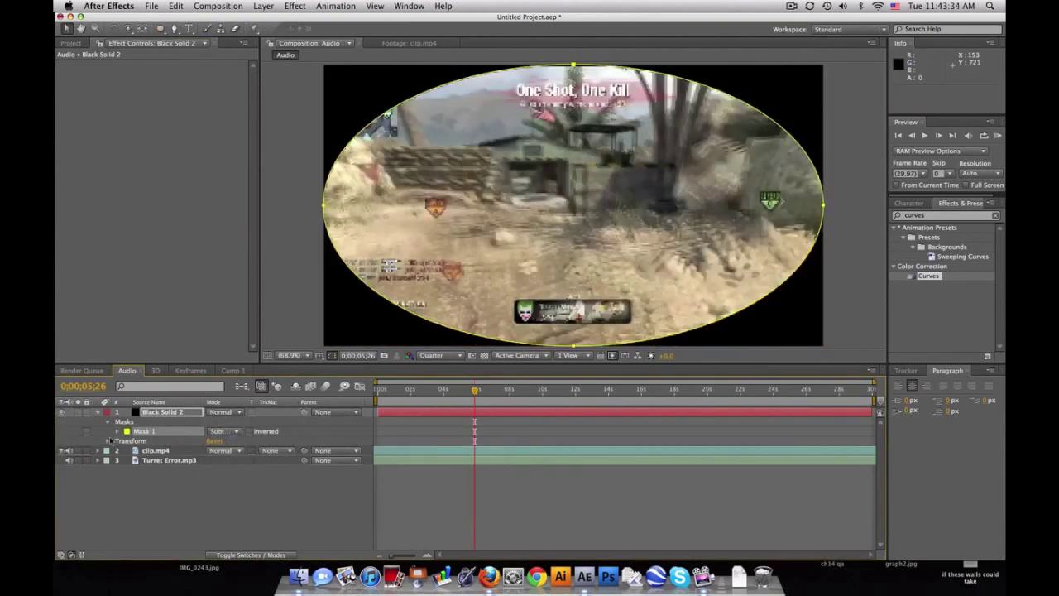
pyautogui.click(118, 432)
pyautogui.moveTo(233, 450); pyautogui.dragTo(317, 444)
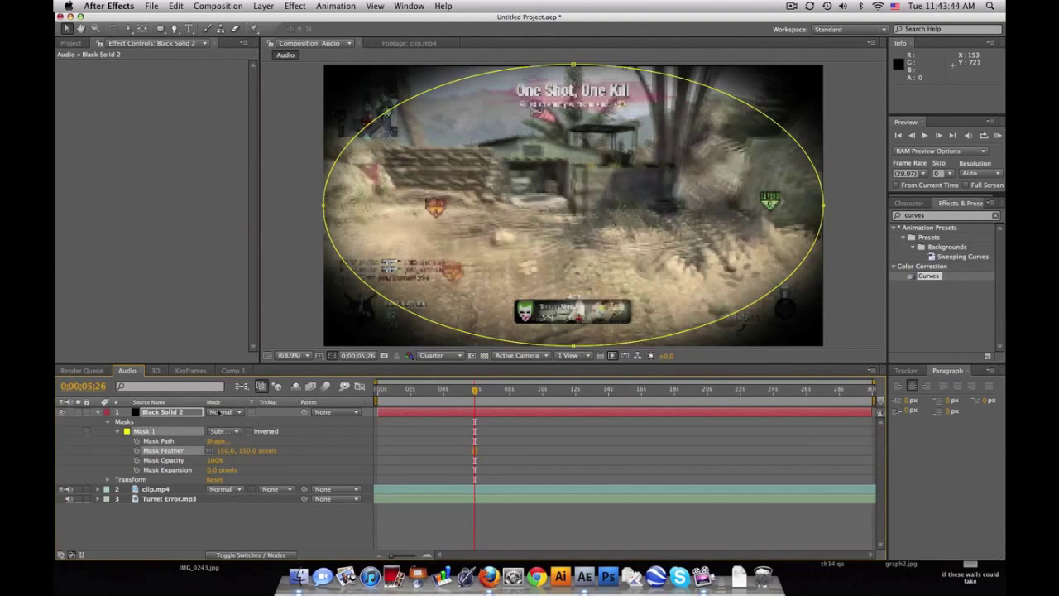
# - Set Black Solid 2's blend mode to Classic Color Burn
pyautogui.click(265, 555)
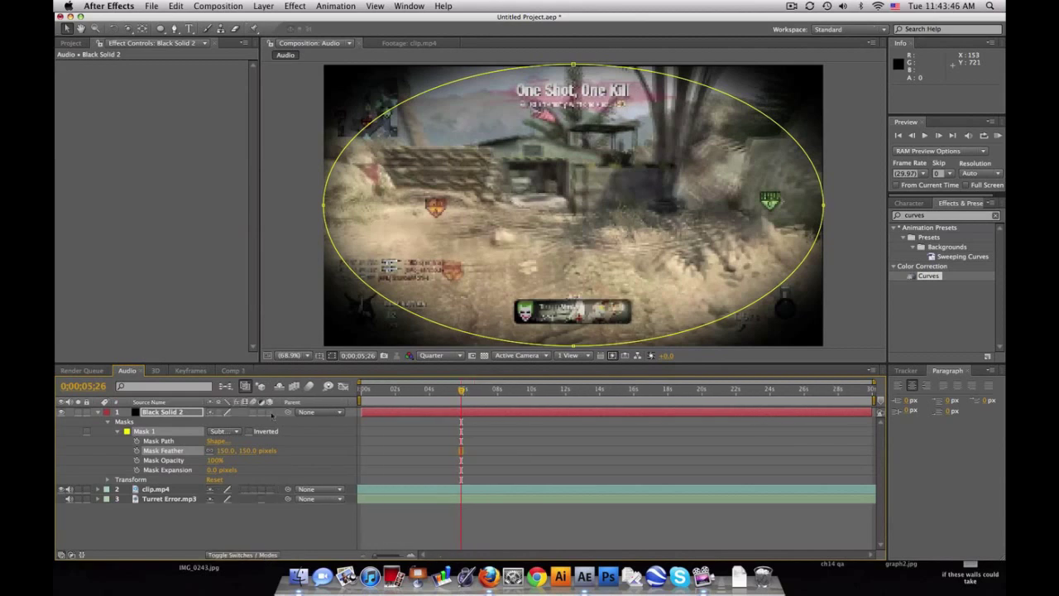
pyautogui.click(266, 555)
pyautogui.click(265, 555)
pyautogui.click(266, 555)
pyautogui.click(234, 412)
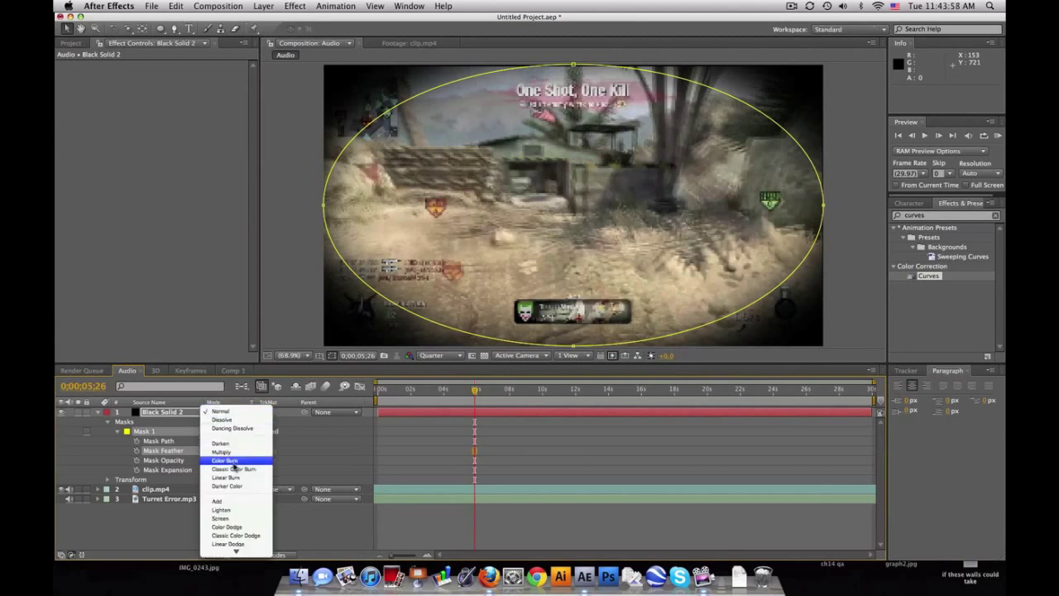
pyautogui.click(234, 461)
pyautogui.click(234, 412)
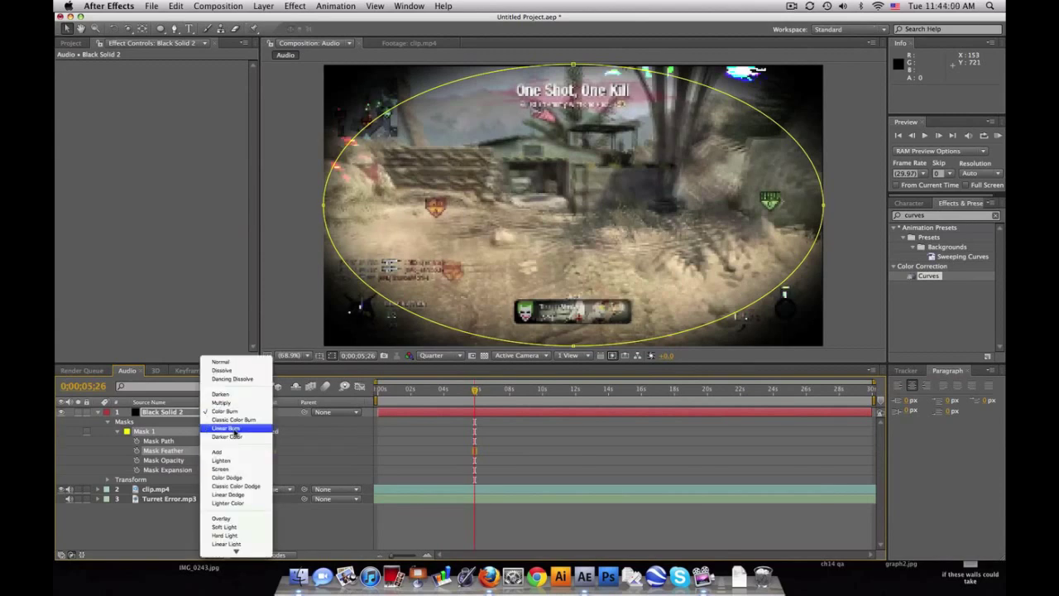
pyautogui.click(236, 422)
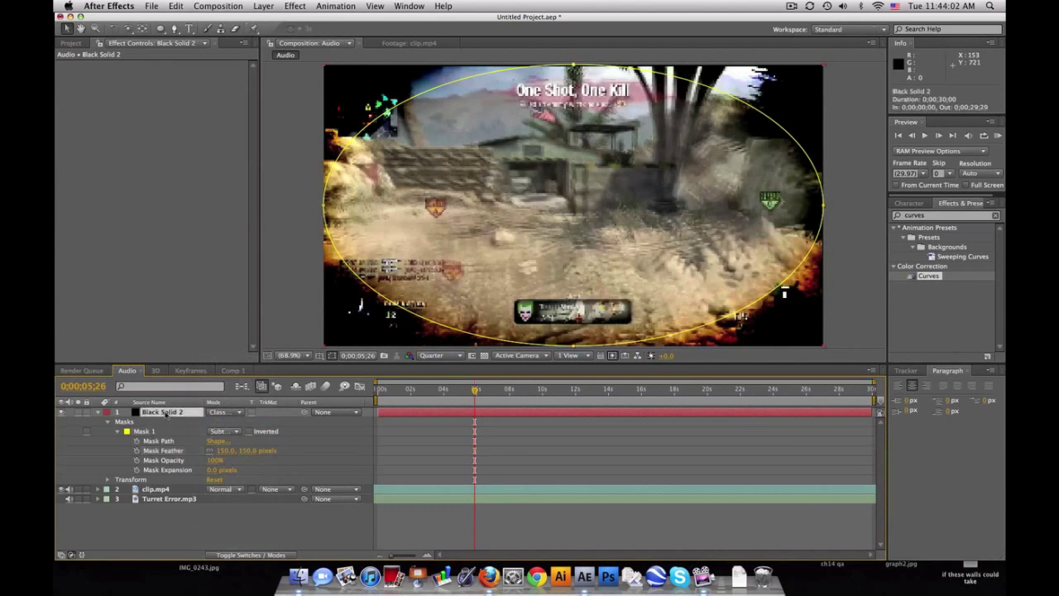
# - Lower the solid's opacity to 42% and preview the comp at Full resolution
pyautogui.press('t')
pyautogui.moveTo(214, 421); pyautogui.dragTo(192, 422)
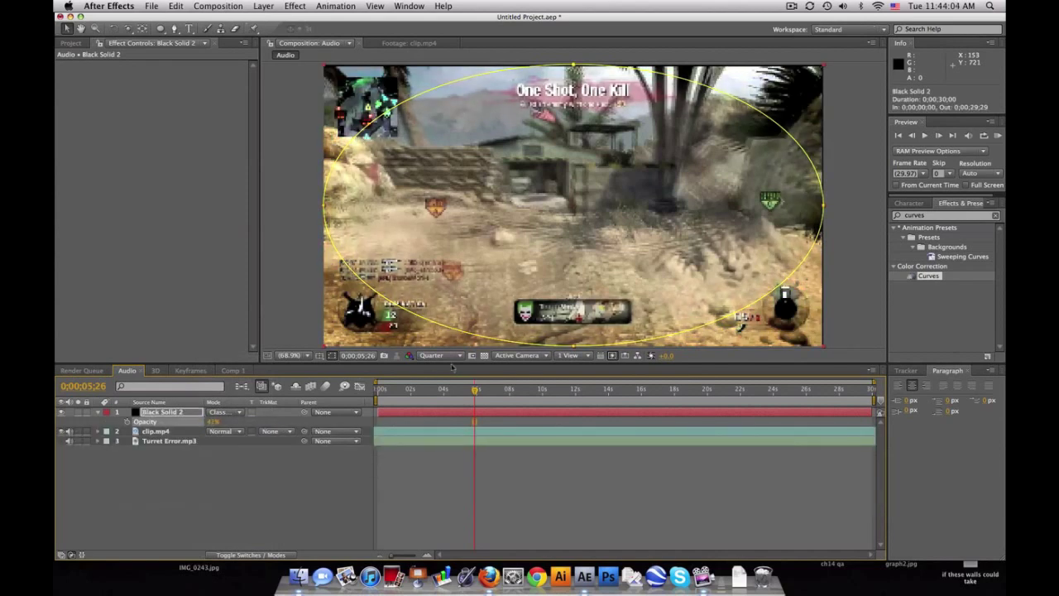
pyautogui.click(440, 355)
pyautogui.click(451, 386)
pyautogui.click(561, 494)
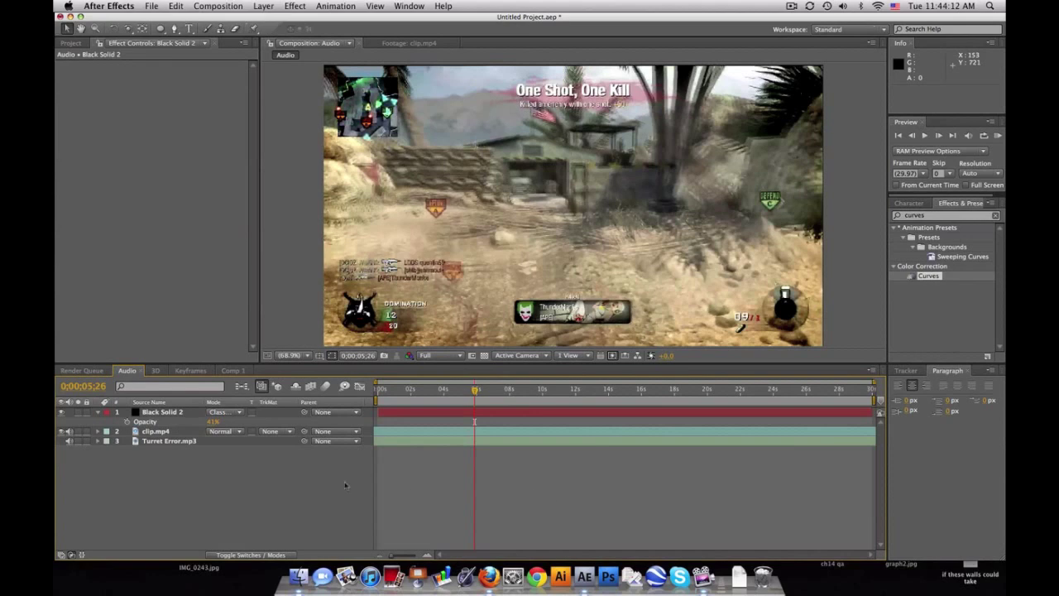
# - Reveal Turret Error.mp3's audio levels and waveform and set the level to -2 dB
pyautogui.click(196, 445)
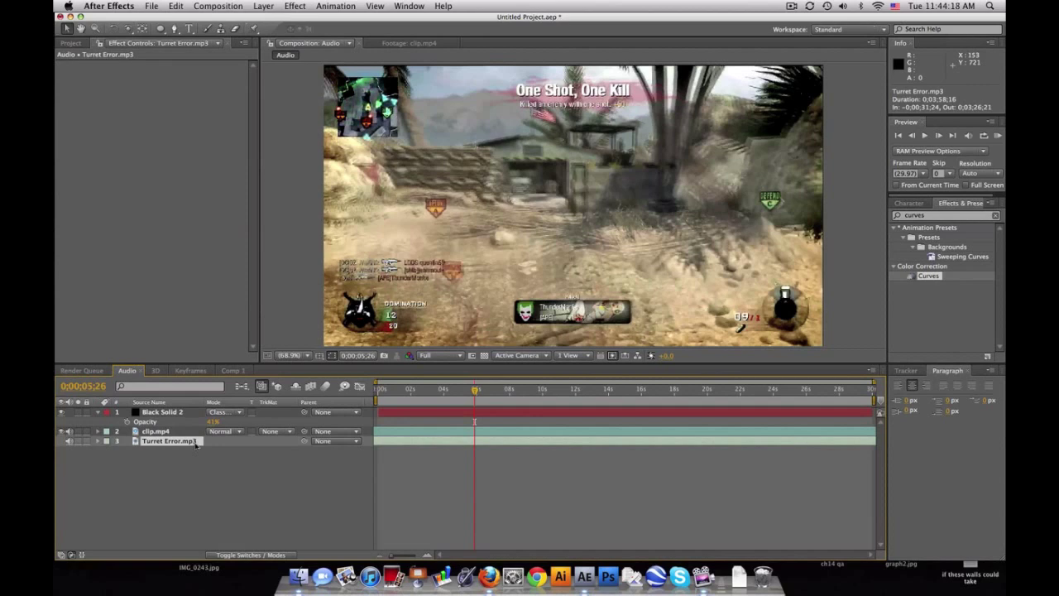
pyautogui.press('l')
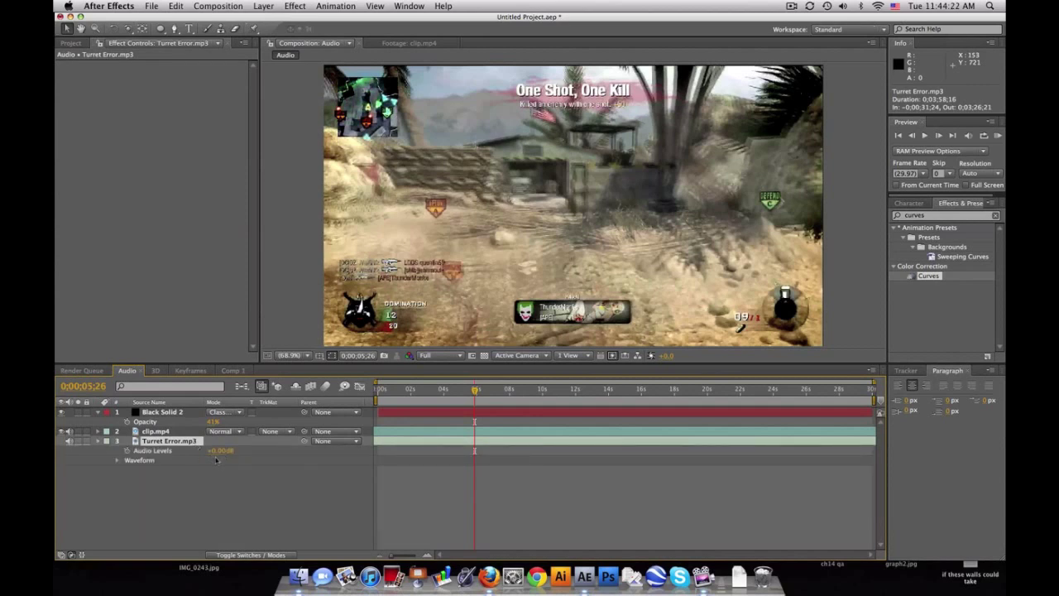
pyautogui.press('l')
pyautogui.press('l')
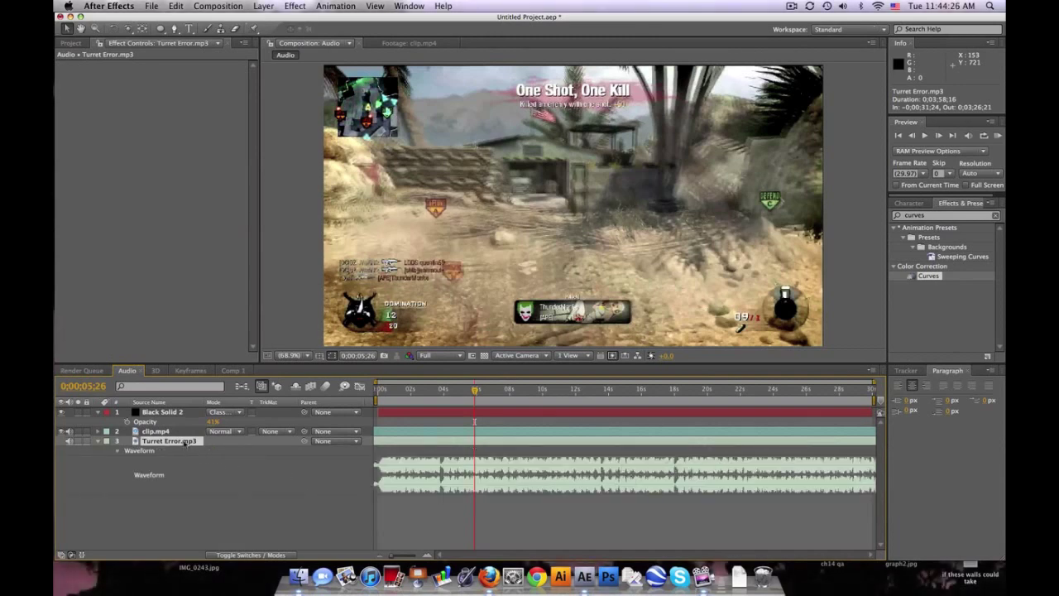
pyautogui.press('l')
pyautogui.click(118, 459)
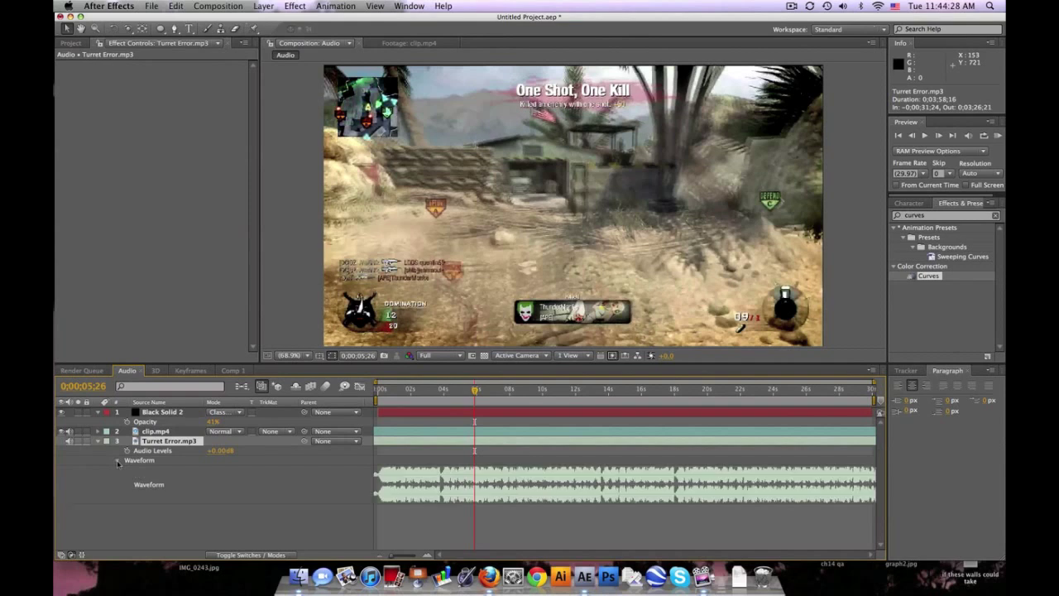
pyautogui.moveTo(221, 450); pyautogui.dragTo(174, 450)
# - Keyframe the -2 dB level, then drop it to -30 dB at 0;00;08;09
pyautogui.click(126, 450)
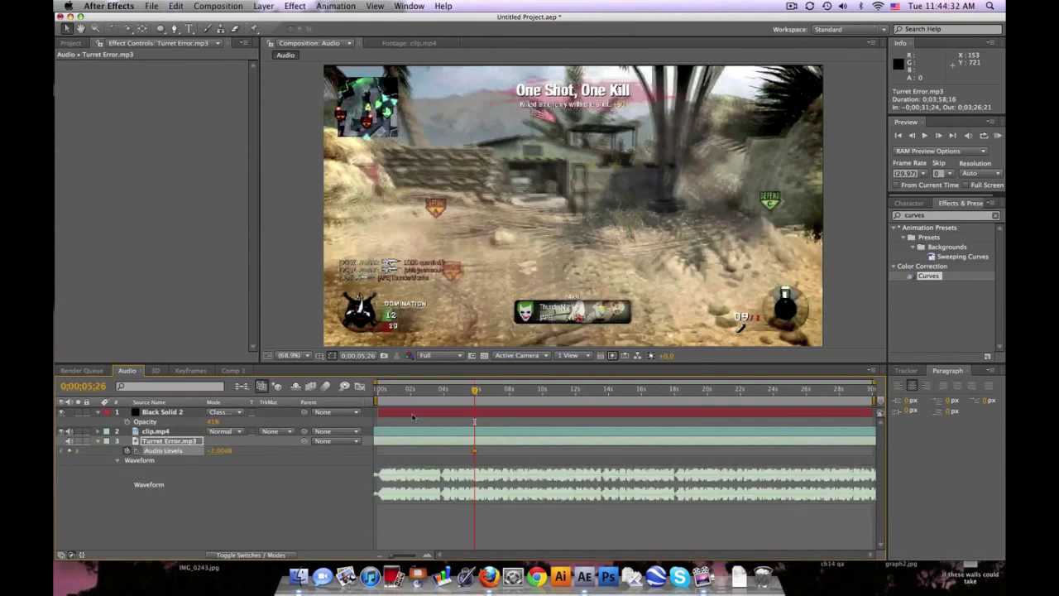
pyautogui.moveTo(476, 391); pyautogui.dragTo(482, 391)
pyautogui.click(514, 391)
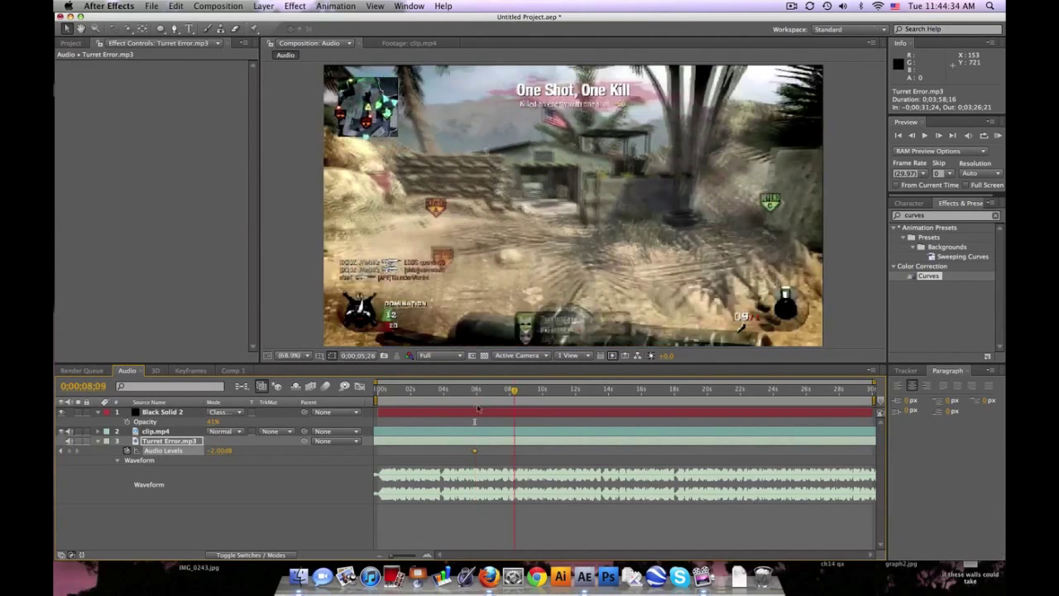
pyautogui.moveTo(220, 450); pyautogui.dragTo(198, 451)
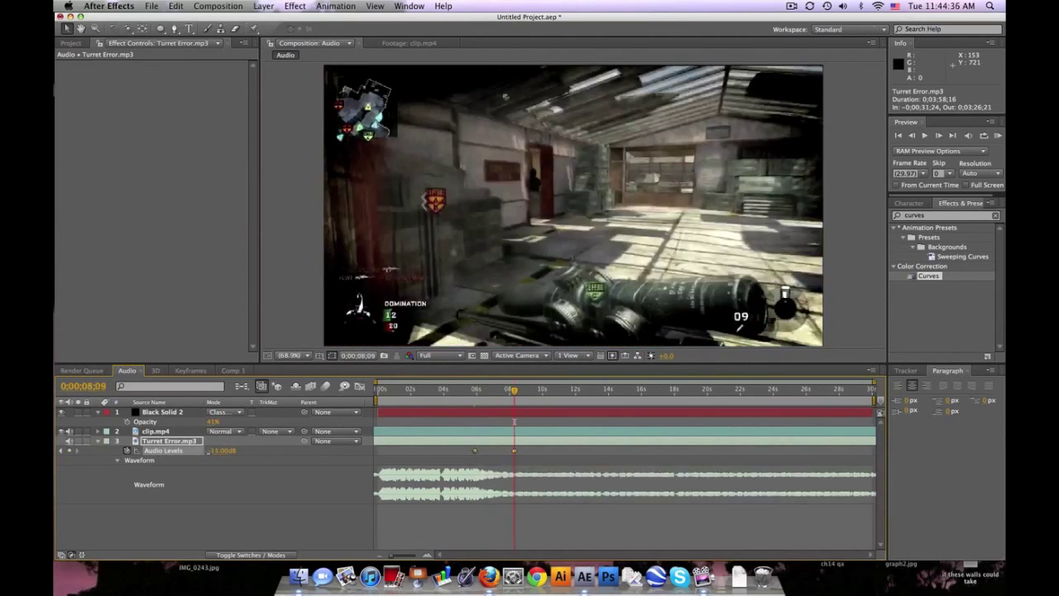
# - Show clip.mp4's audio waveform and preview playback from 0;00;03;25
pyautogui.click(166, 431)
pyautogui.press('l')
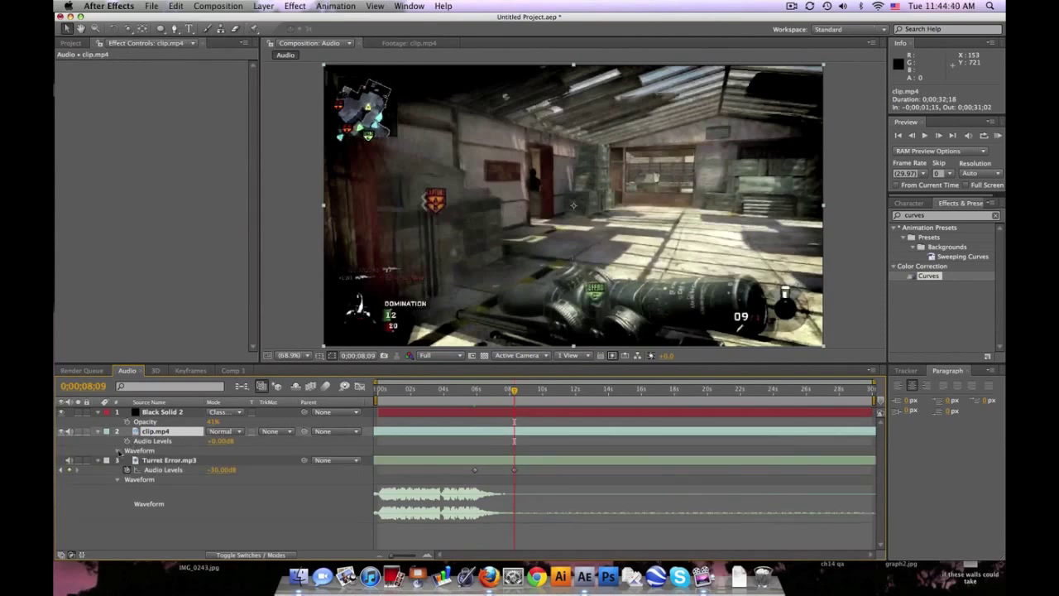
pyautogui.click(117, 451)
pyautogui.click(441, 390)
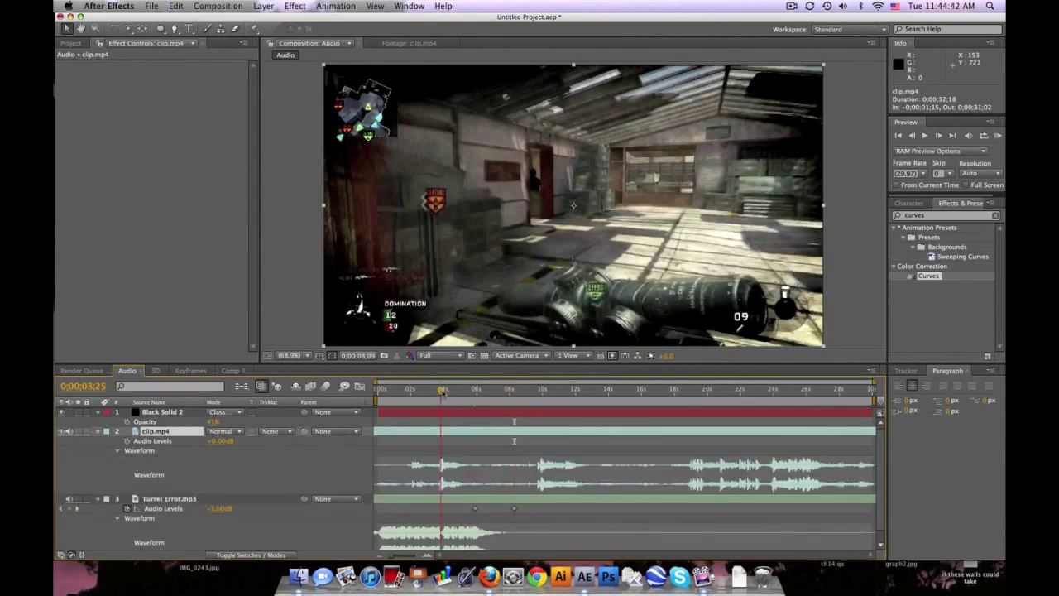
pyautogui.press('space')
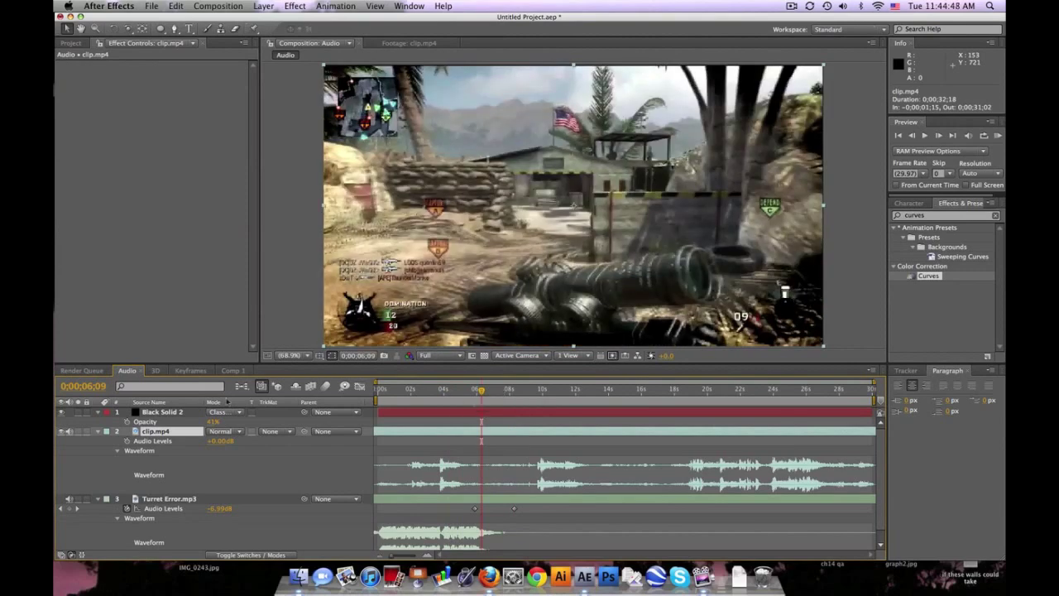
# - Collapse the layers and split clip.mp4 at 0;00;07;27 via Edit > Split Layer
pyautogui.click(97, 499)
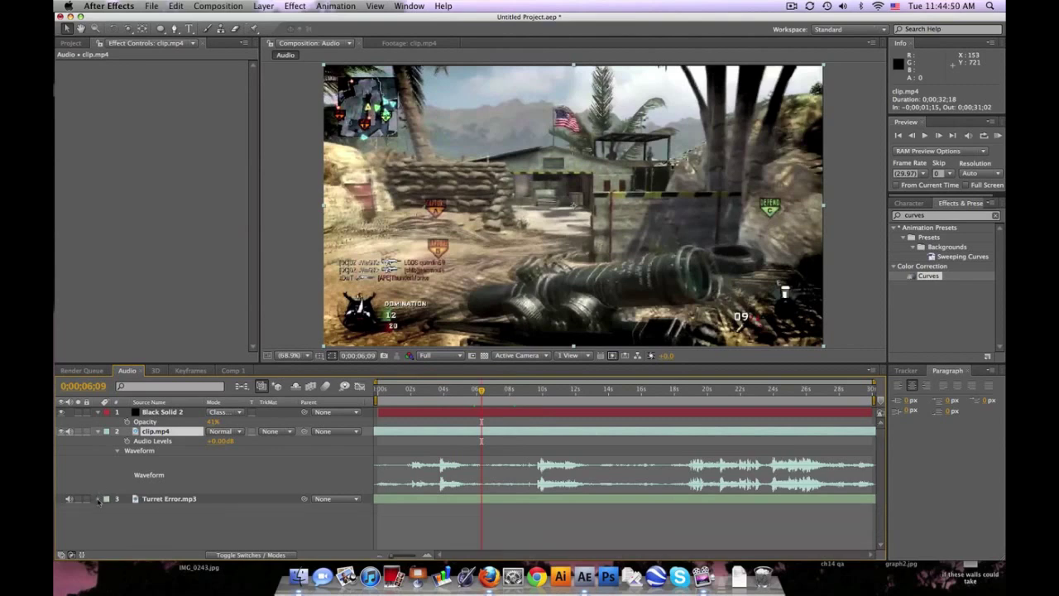
pyautogui.click(97, 431)
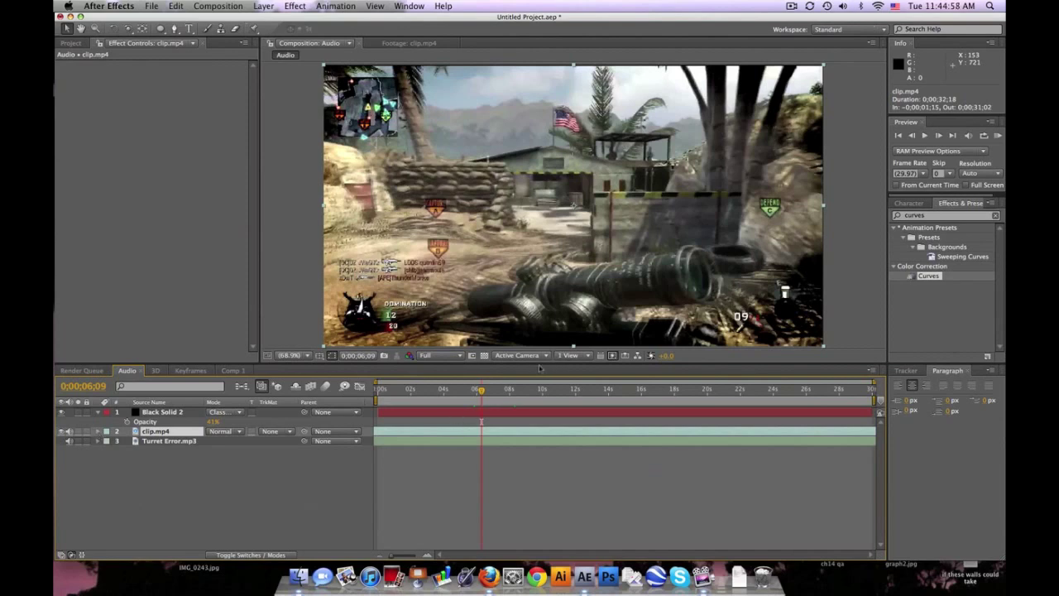
pyautogui.click(507, 390)
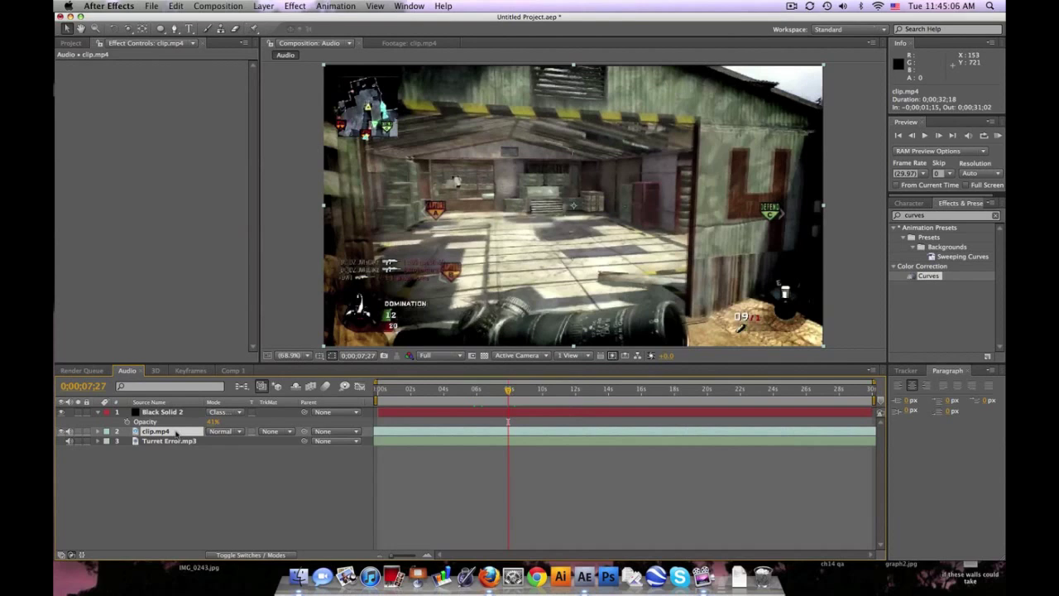
pyautogui.click(176, 5)
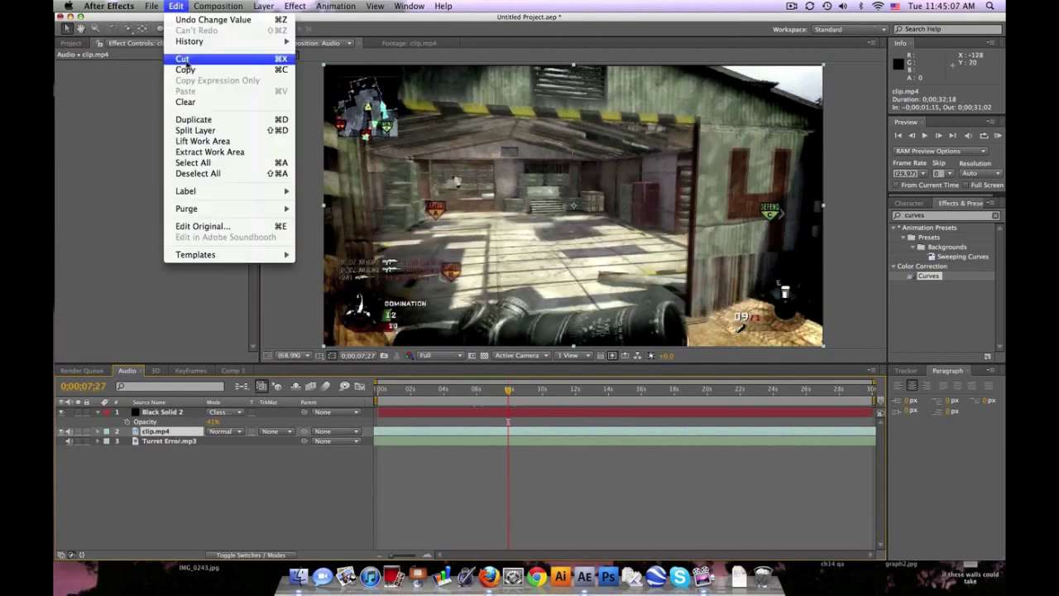
pyautogui.click(195, 131)
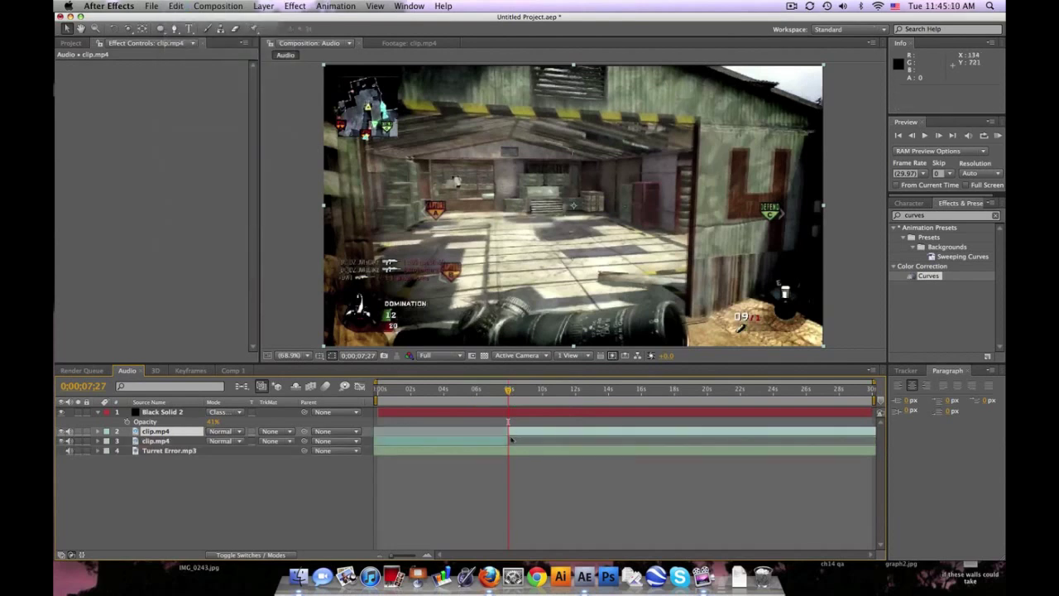
# - Delete the earlier clip.mp4 piece and slide the remaining clip to the comp start
pyautogui.click(431, 443)
pyautogui.click(532, 434)
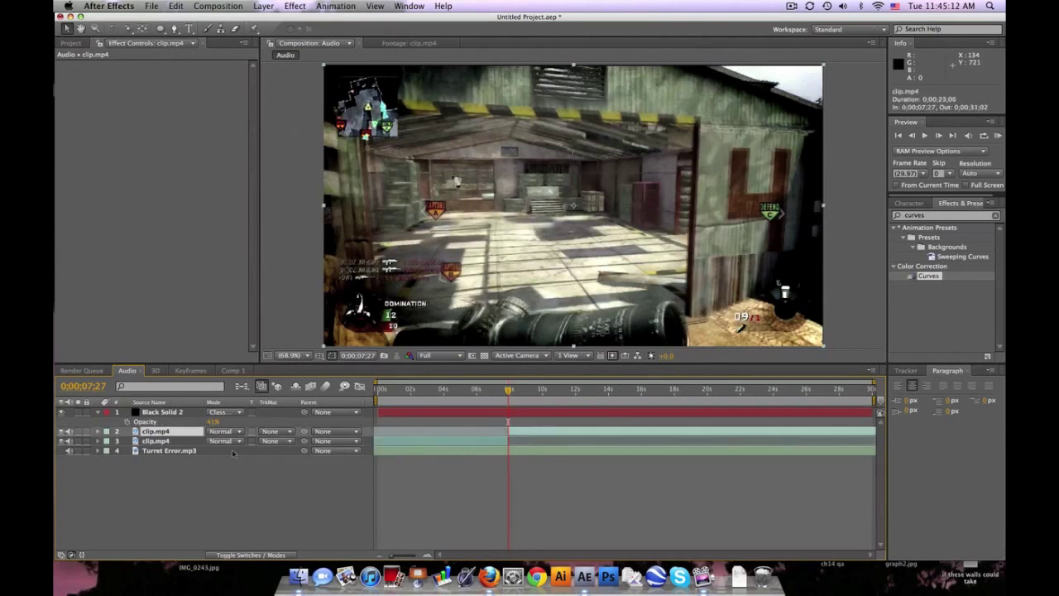
pyautogui.click(155, 441)
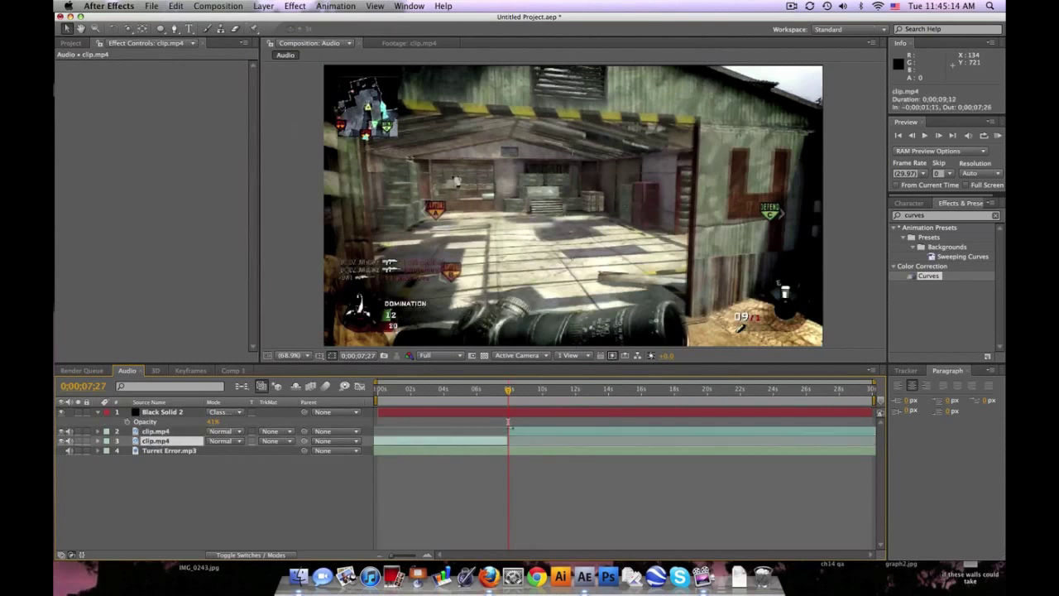
pyautogui.press('Delete')
pyautogui.moveTo(510, 431); pyautogui.dragTo(356, 431)
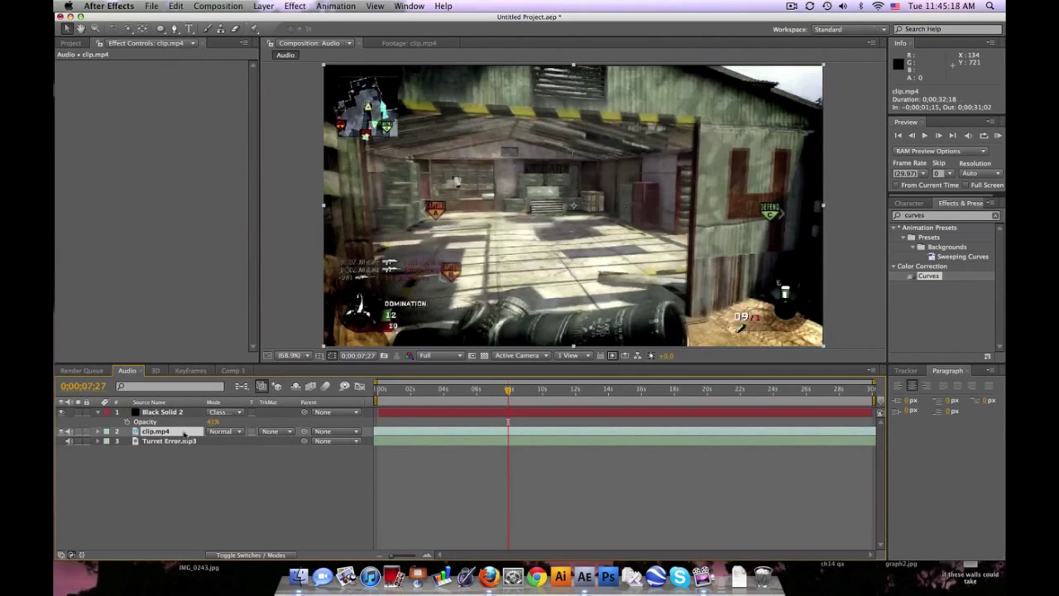
# - Remove an accidental duplicate, re-split clip.mp4 with Cmd+Shift+D, and delete the earlier piece
pyautogui.press('super+d')
pyautogui.click(180, 441)
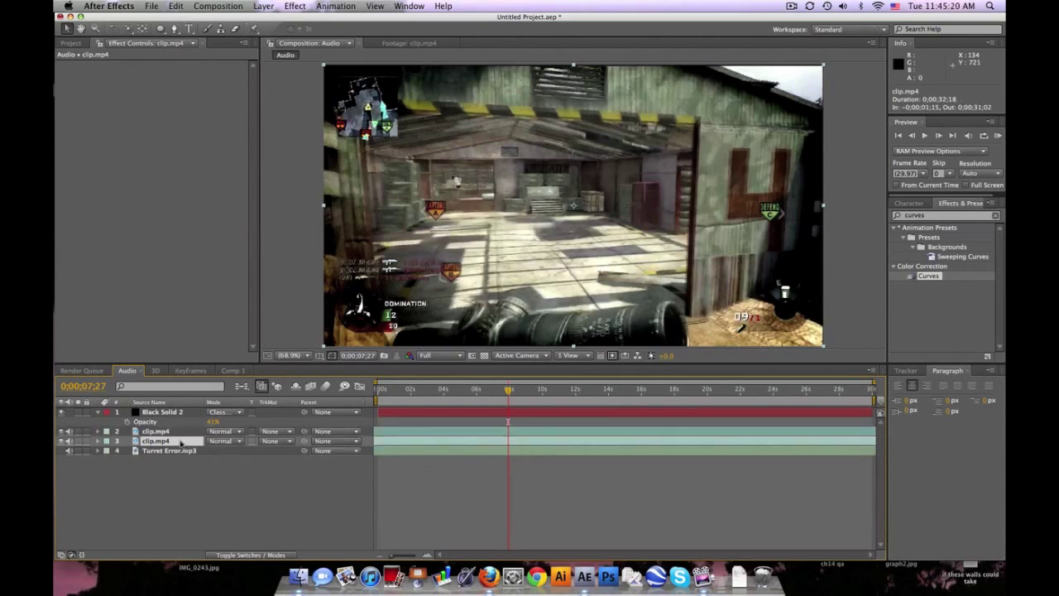
pyautogui.press('Delete')
pyautogui.click(181, 433)
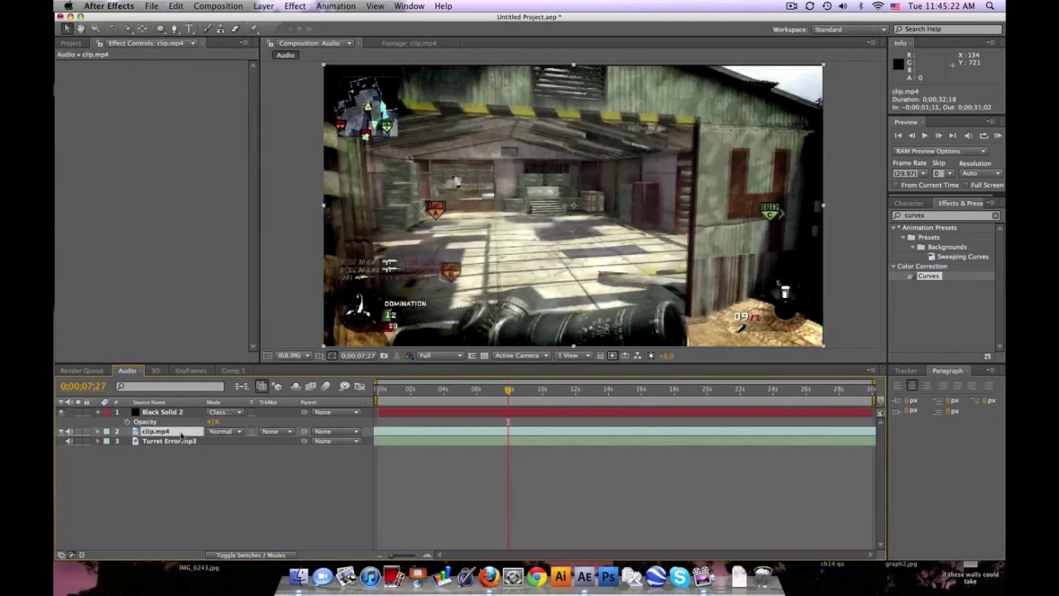
pyautogui.press('super+shift+d')
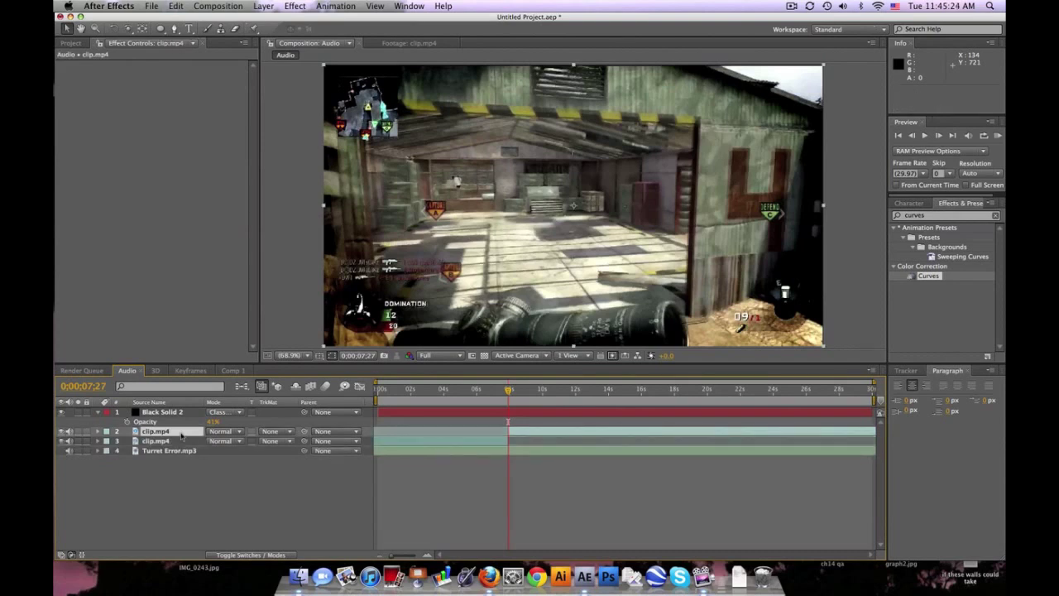
pyautogui.click(496, 441)
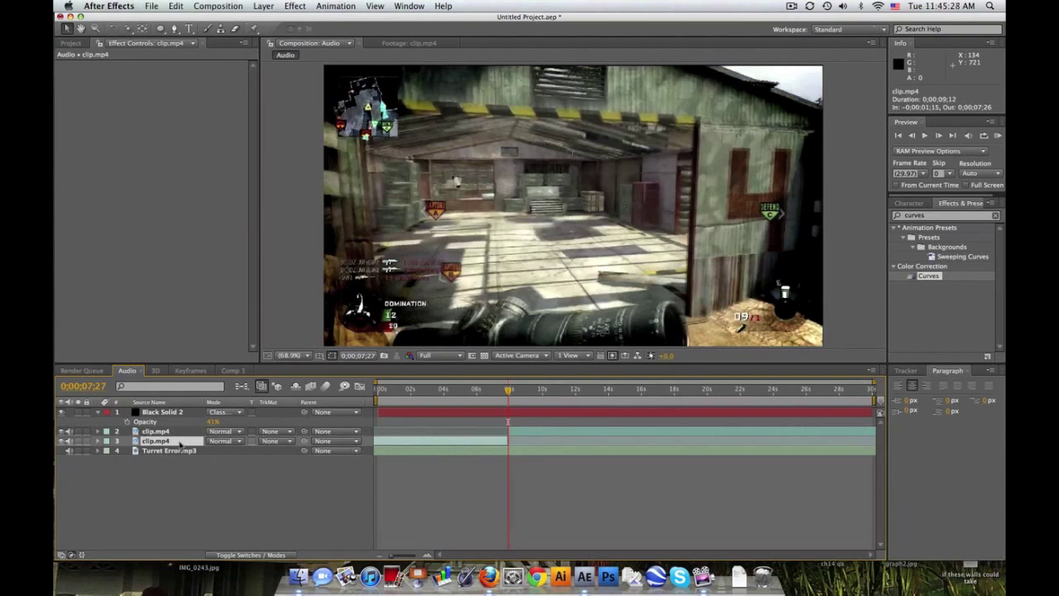
pyautogui.press('Delete')
# - Split clip.mp4 again and trim its out-point to 0;00;16;26
pyautogui.click(510, 432)
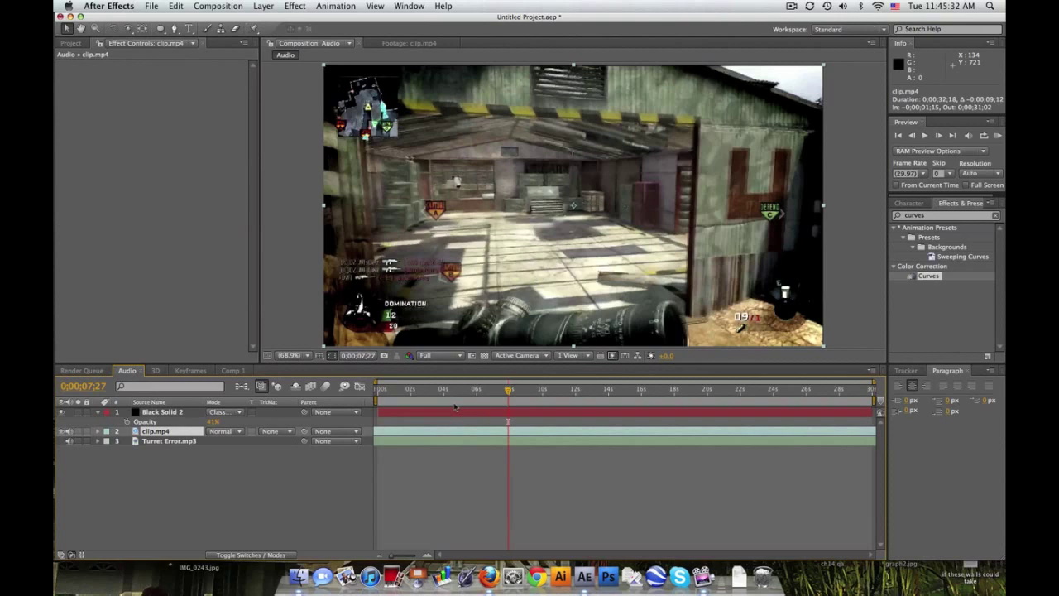
pyautogui.press('super+shift+d')
pyautogui.click(656, 391)
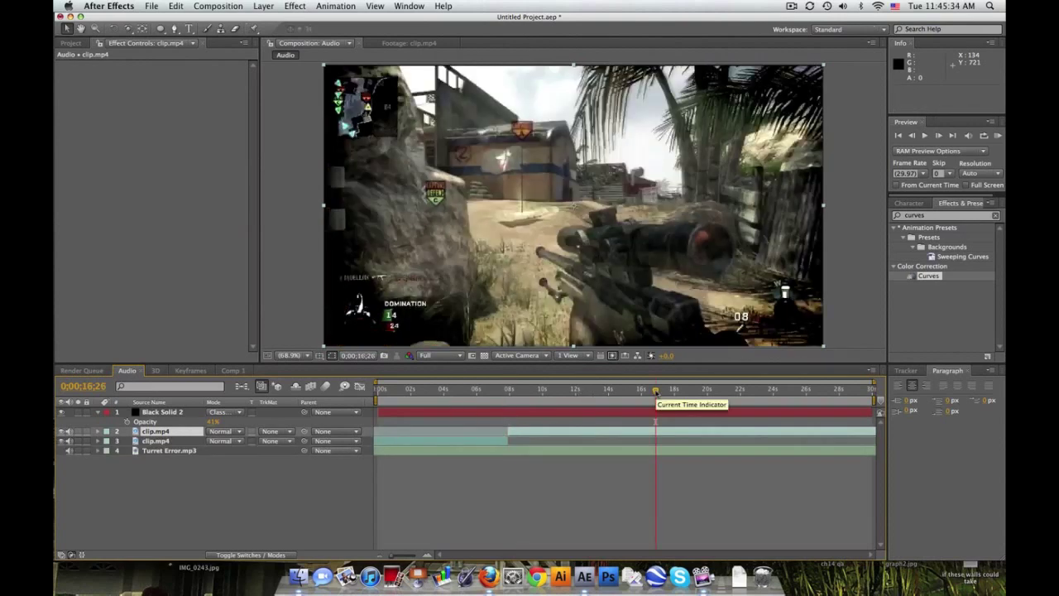
pyautogui.hotkey('alt', ']')
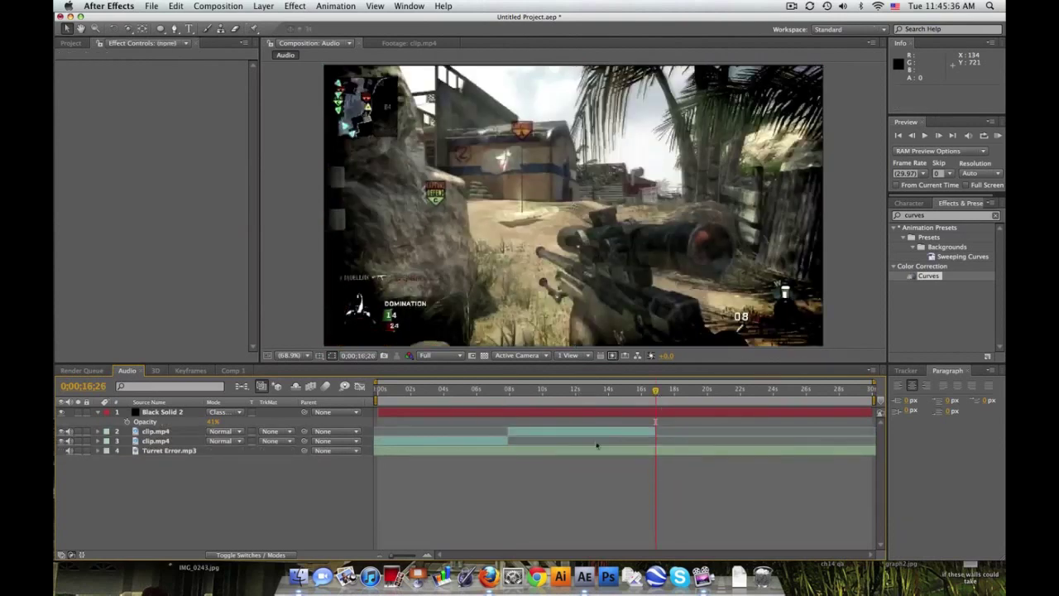
# - Delete the later piece and stretch clip.mp4 back to cover the whole comp
pyautogui.click(596, 442)
pyautogui.click(474, 442)
pyautogui.press('Delete')
pyautogui.moveTo(509, 431); pyautogui.dragTo(354, 431)
pyautogui.moveTo(657, 431); pyautogui.dragTo(875, 431)
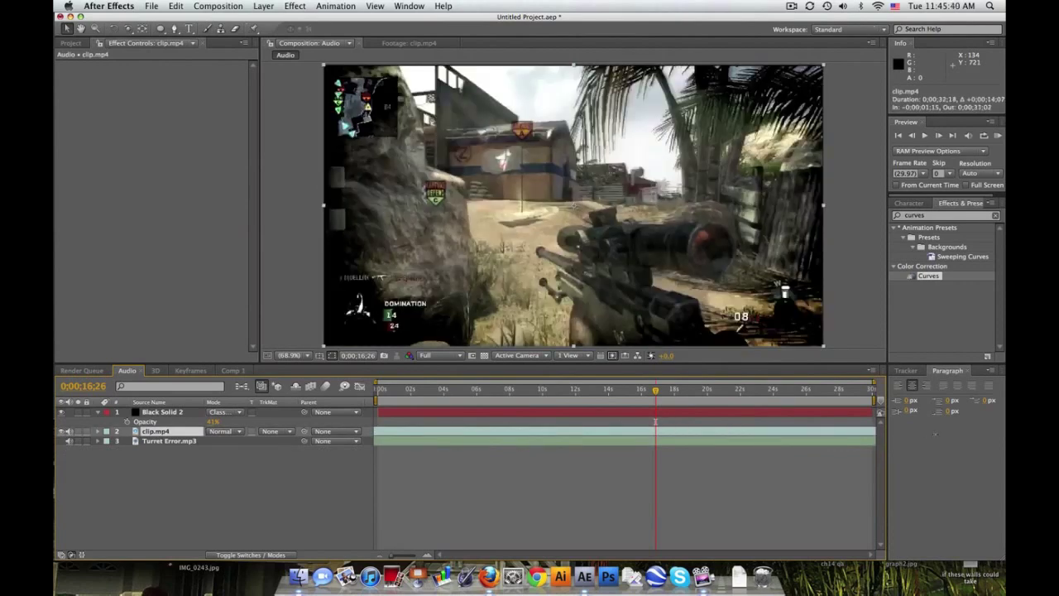
# - Trim clip.mp4's in-point to 0;00;06;02 and its out-point to 0;00;10;26 with Alt+[ and Alt+]
pyautogui.click(473, 389)
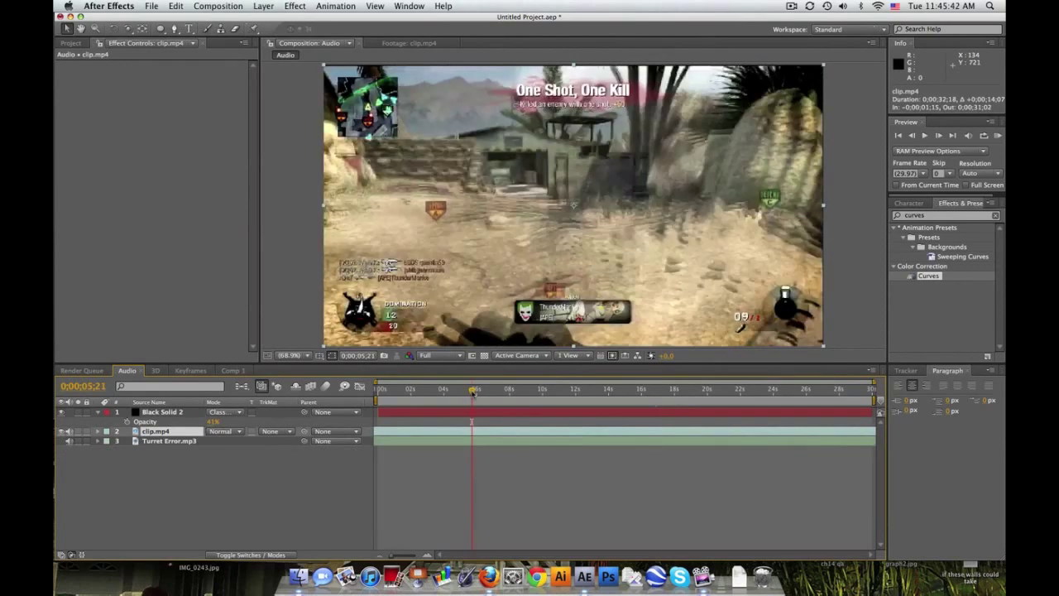
pyautogui.click(477, 390)
pyautogui.click(476, 390)
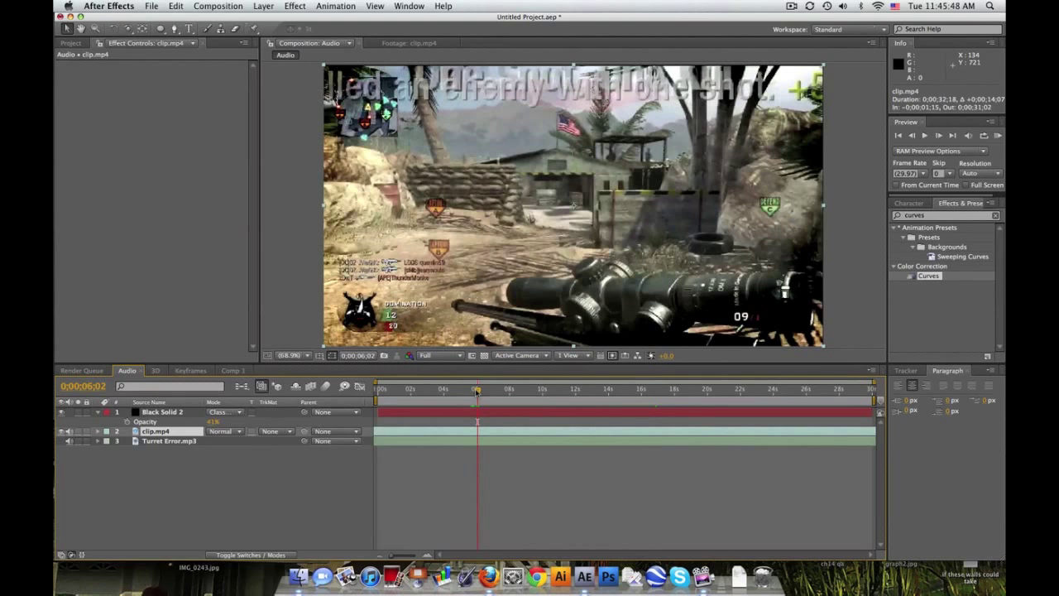
pyautogui.hotkey('alt', '[')
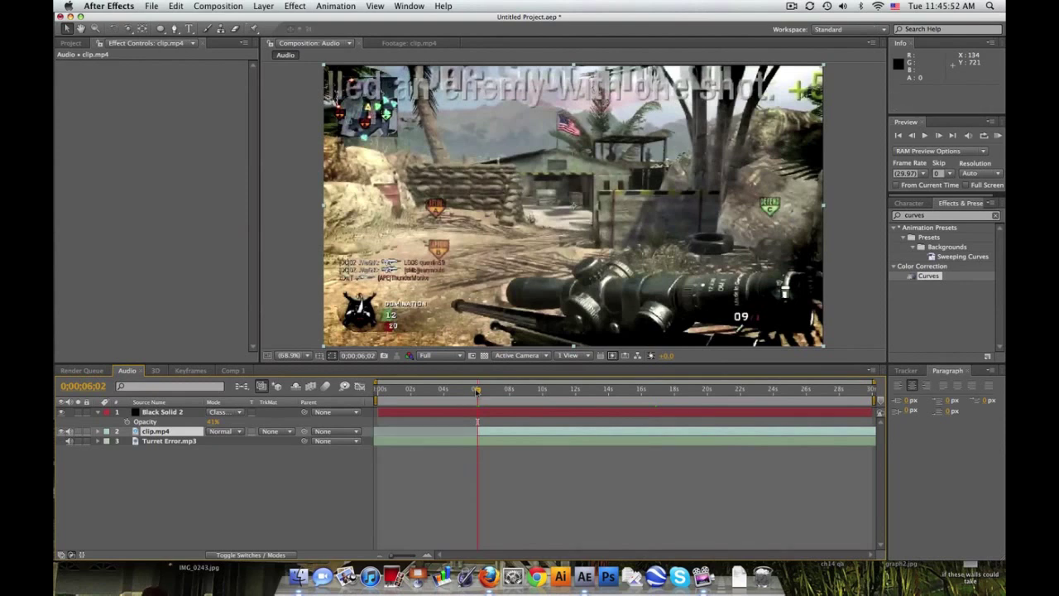
pyautogui.click(556, 389)
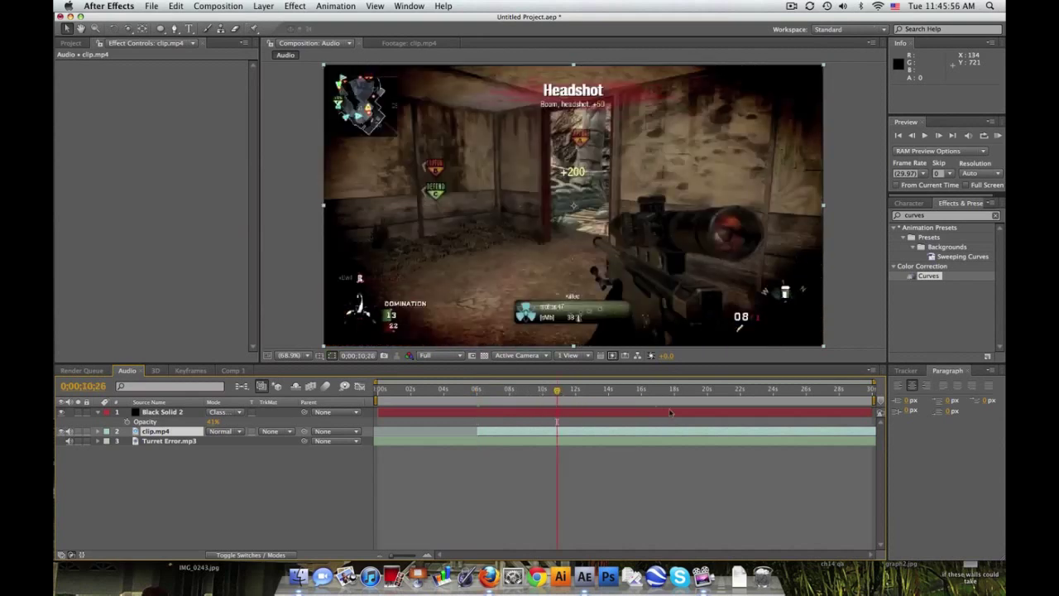
pyautogui.hotkey('alt', ']')
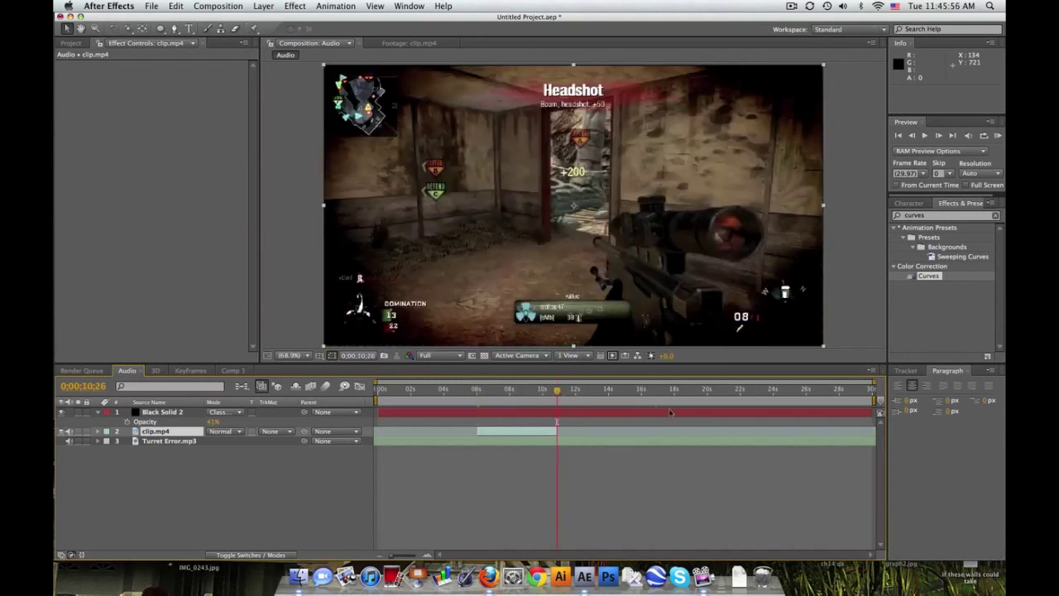
# - Shift clip.mp4 with [ and ] around 0;00;12;26, finally starting it at 0;00;00;00
pyautogui.click(512, 389)
pyautogui.moveTo(436, 393); pyautogui.dragTo(378, 391)
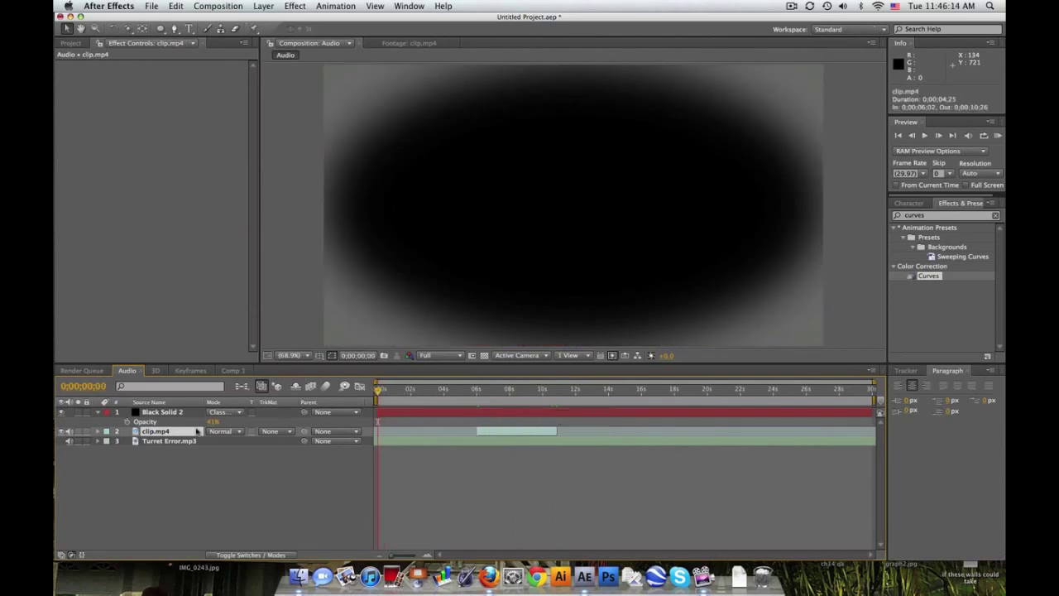
pyautogui.press('[')
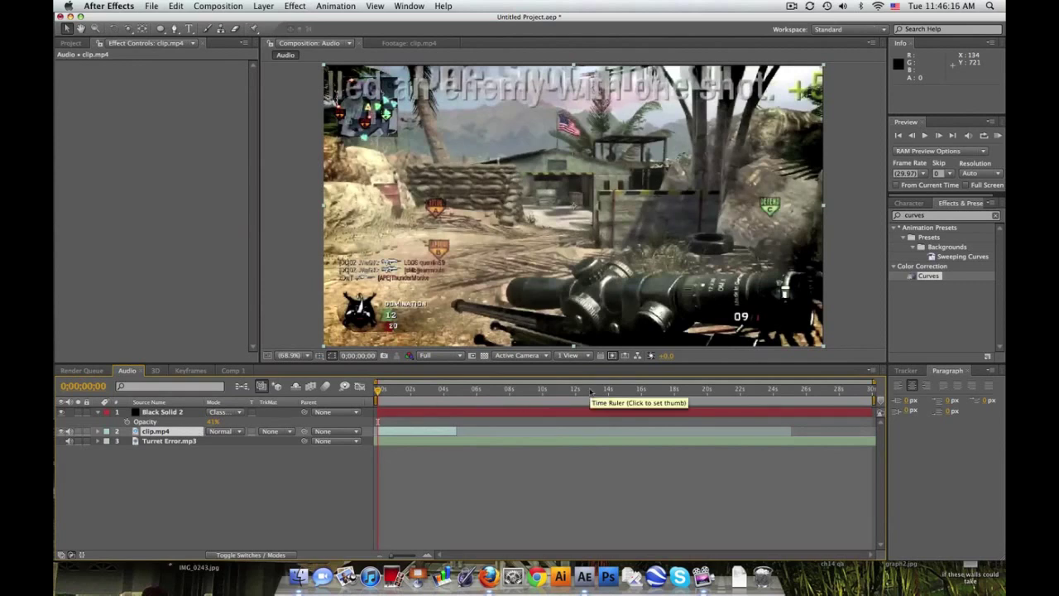
pyautogui.click(589, 396)
pyautogui.press(']')
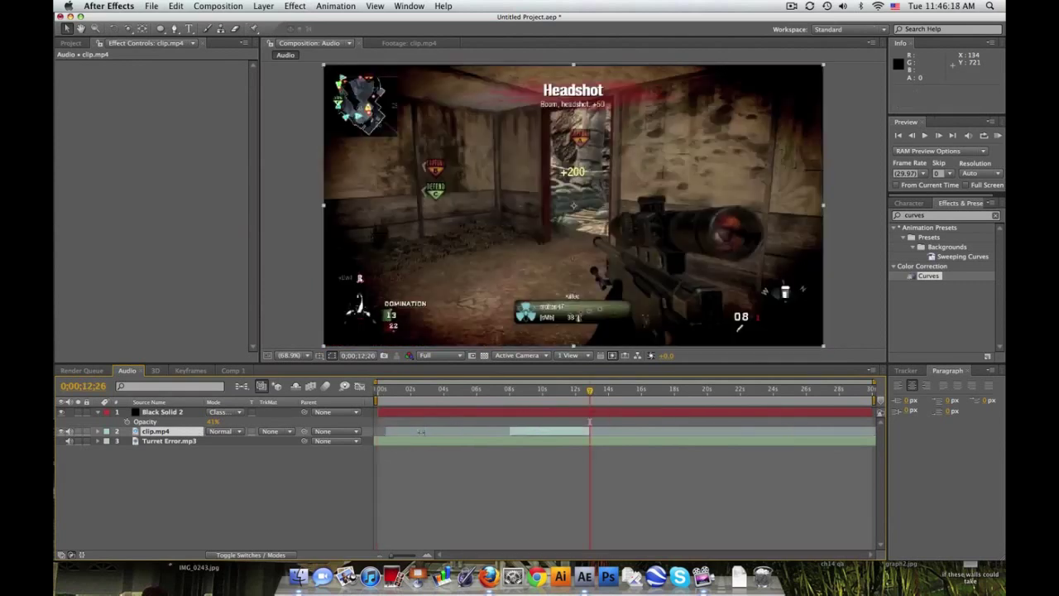
pyautogui.press('[')
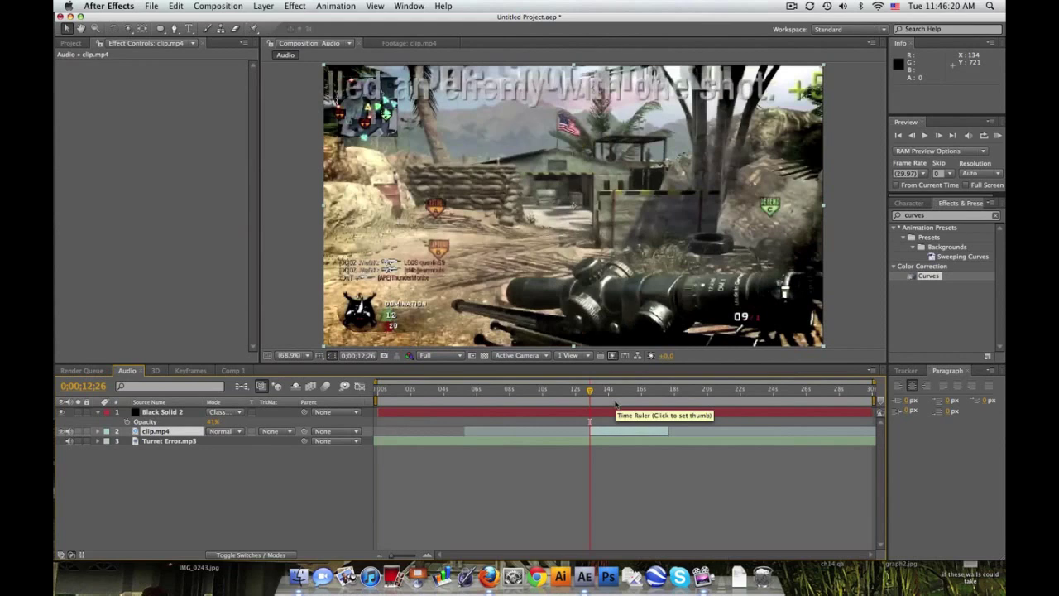
pyautogui.press('Home')
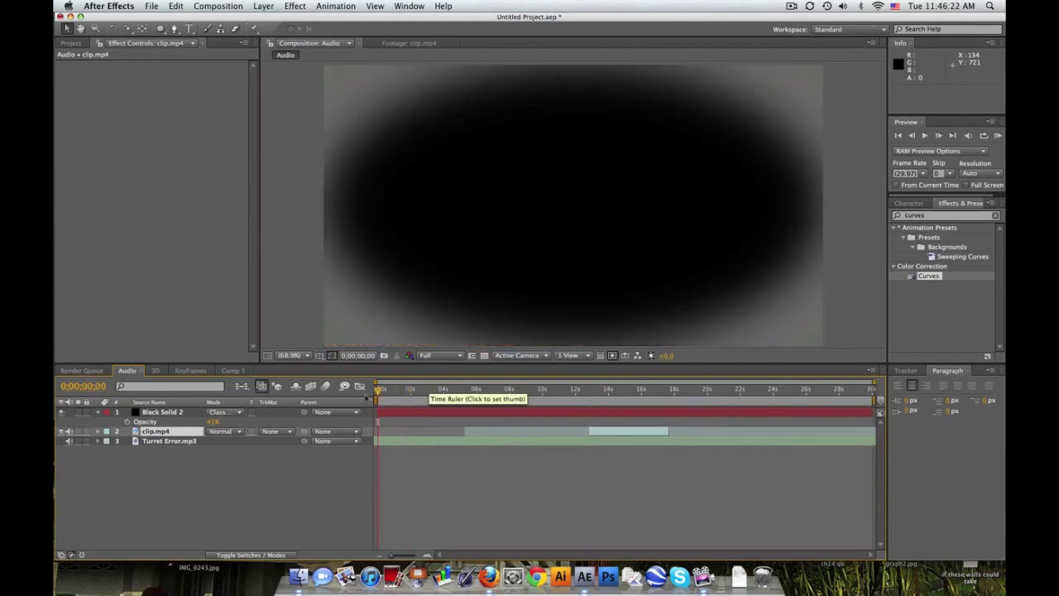
pyautogui.press('[')
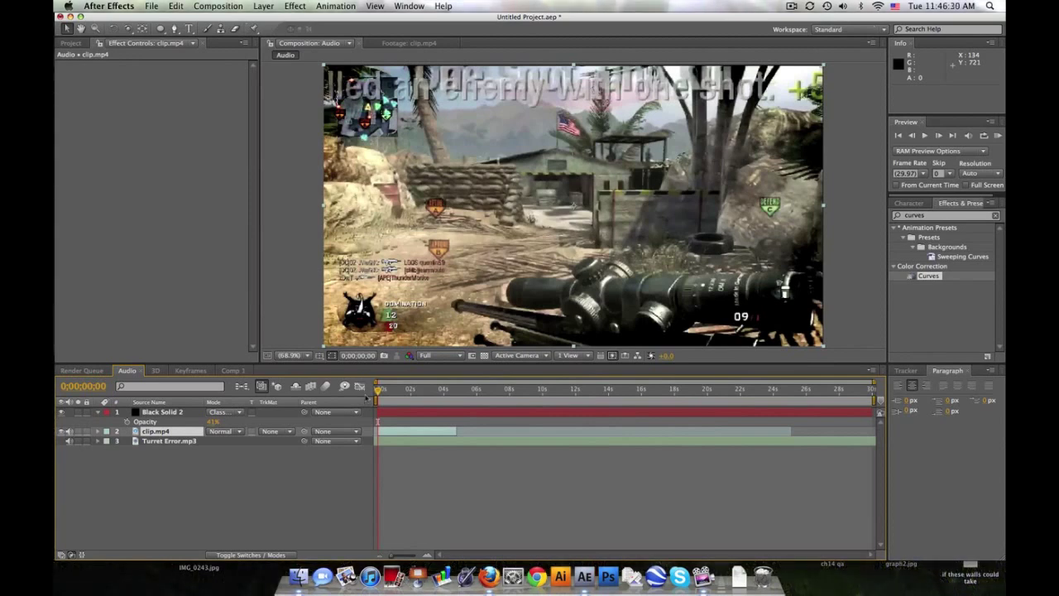
pyautogui.moveTo(875, 382); pyautogui.dragTo(442, 382)
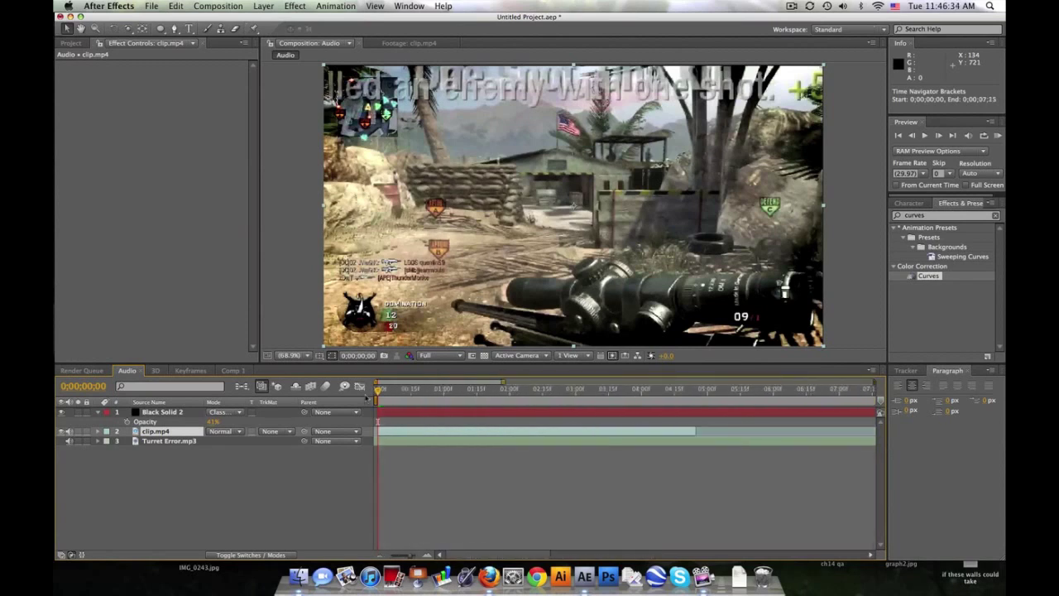
# - Play the comp, end the work area at 0;00;03;09 with N, and zoom the timeline to frames
pyautogui.press(';')
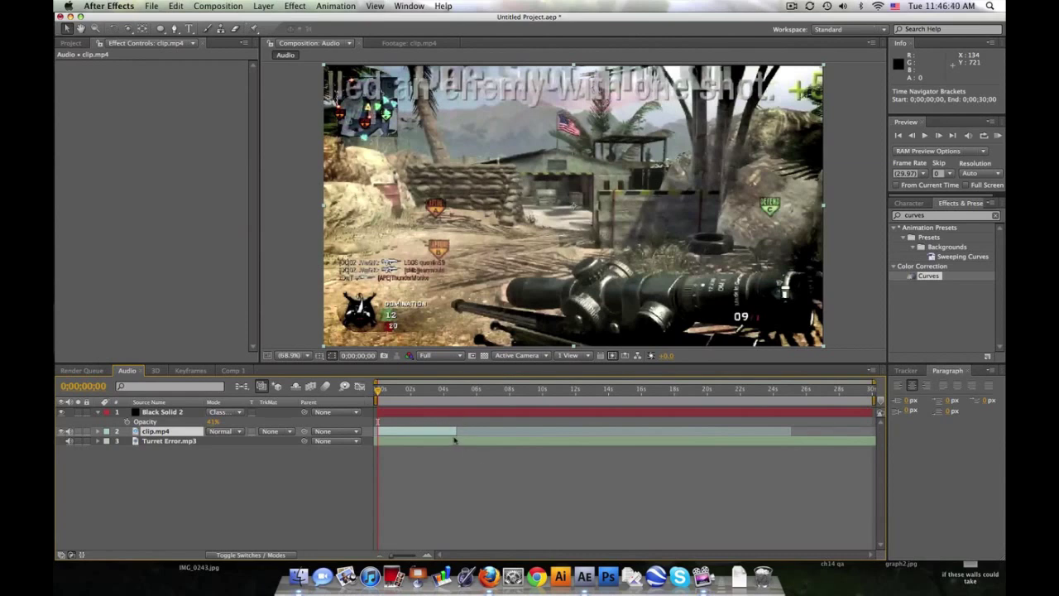
pyautogui.press('space')
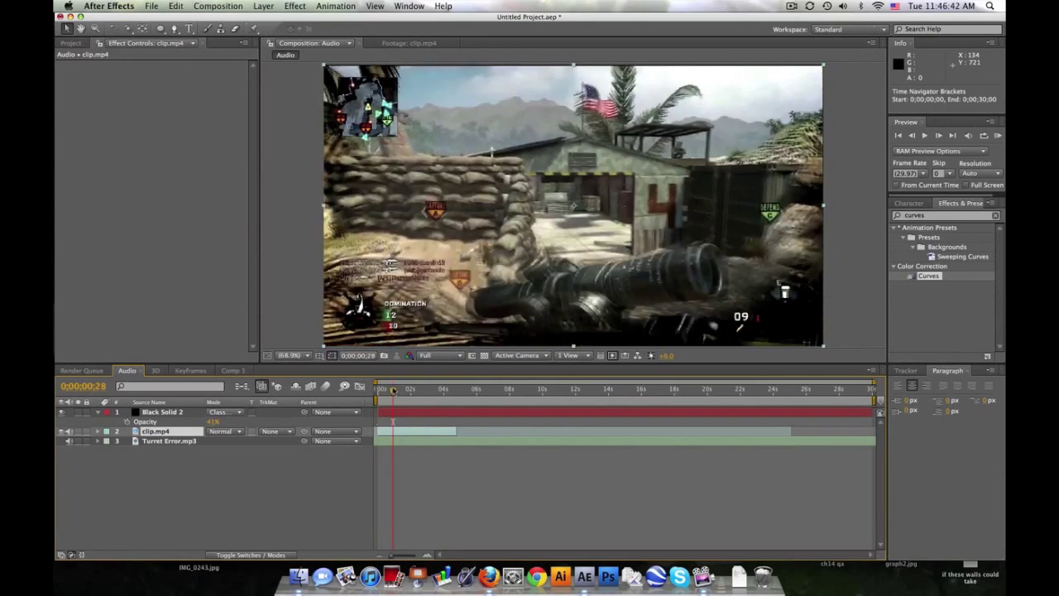
pyautogui.click(431, 390)
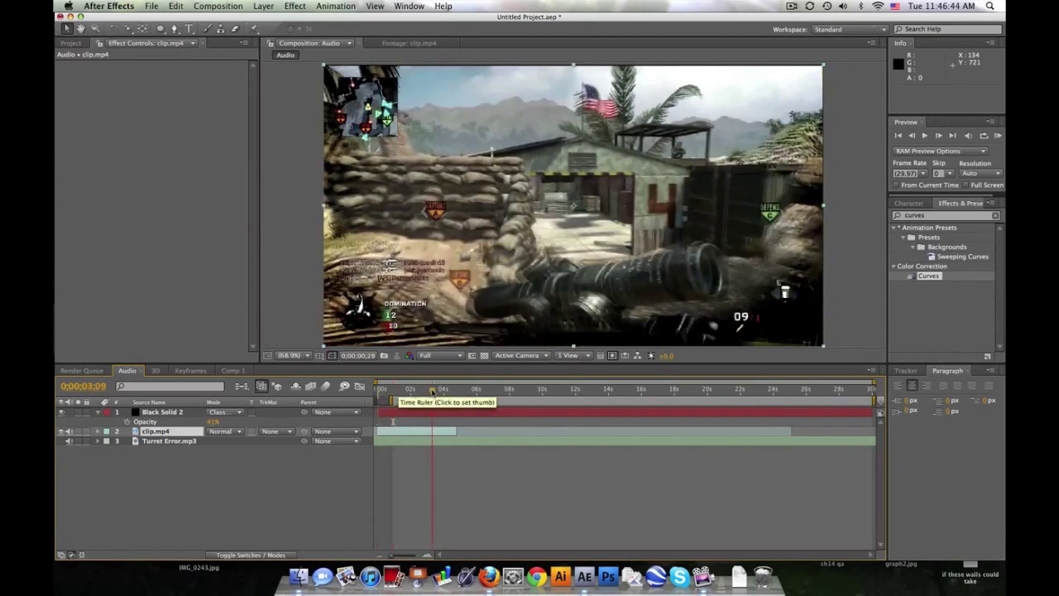
pyautogui.press('n')
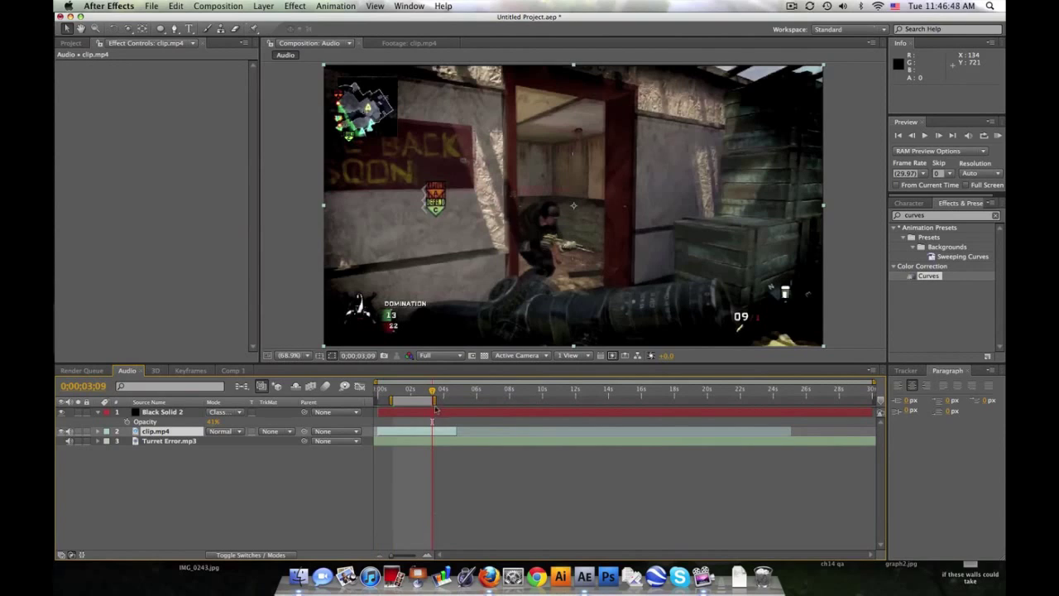
pyautogui.press('=')
pyautogui.moveTo(431, 391); pyautogui.dragTo(410, 389)
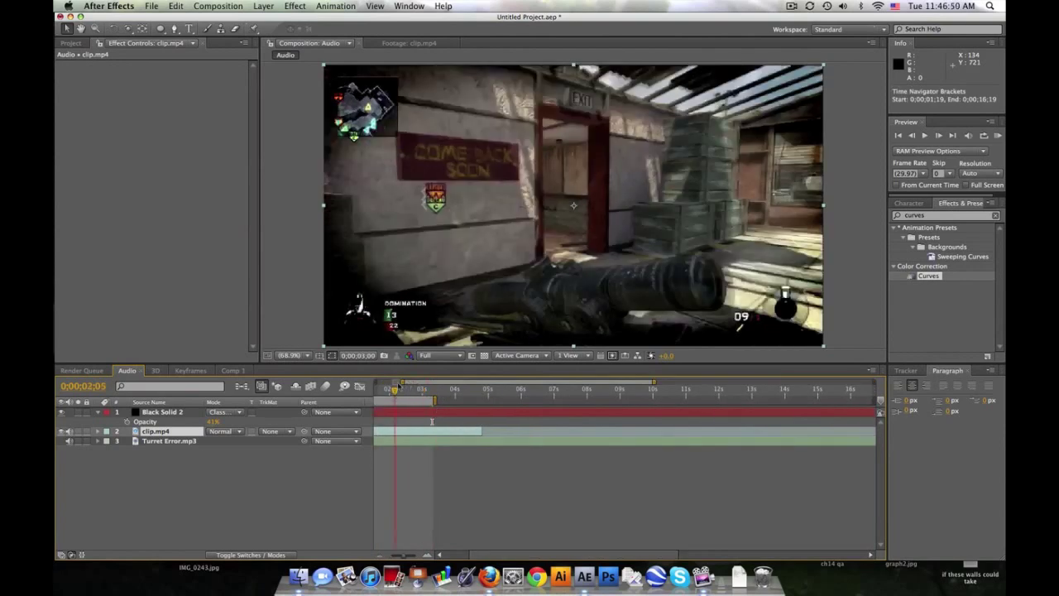
pyautogui.press('=')
pyautogui.press('=')
pyautogui.press('=')
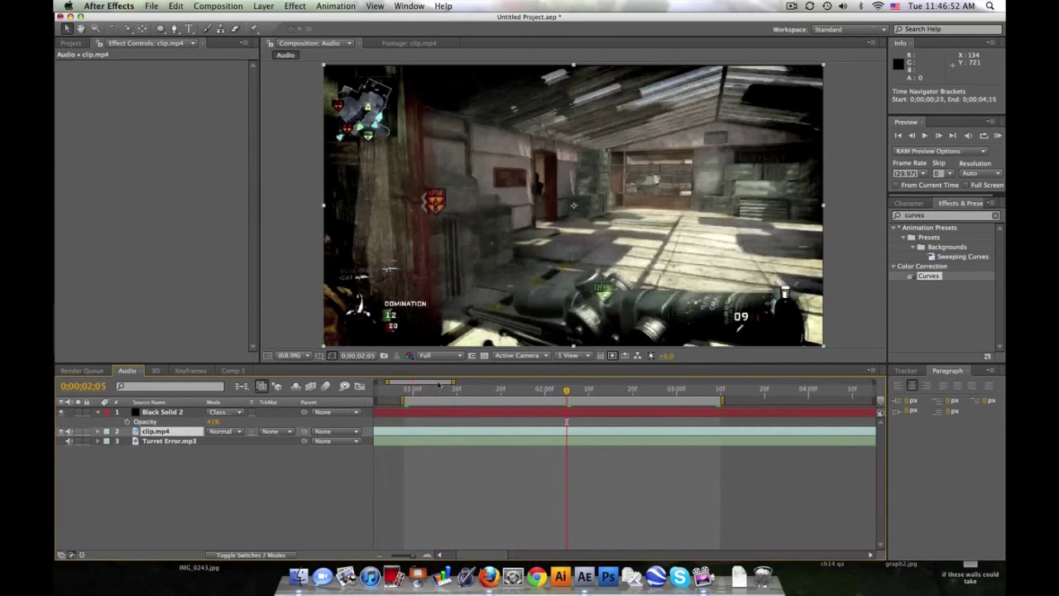
pyautogui.moveTo(438, 385); pyautogui.dragTo(436, 384)
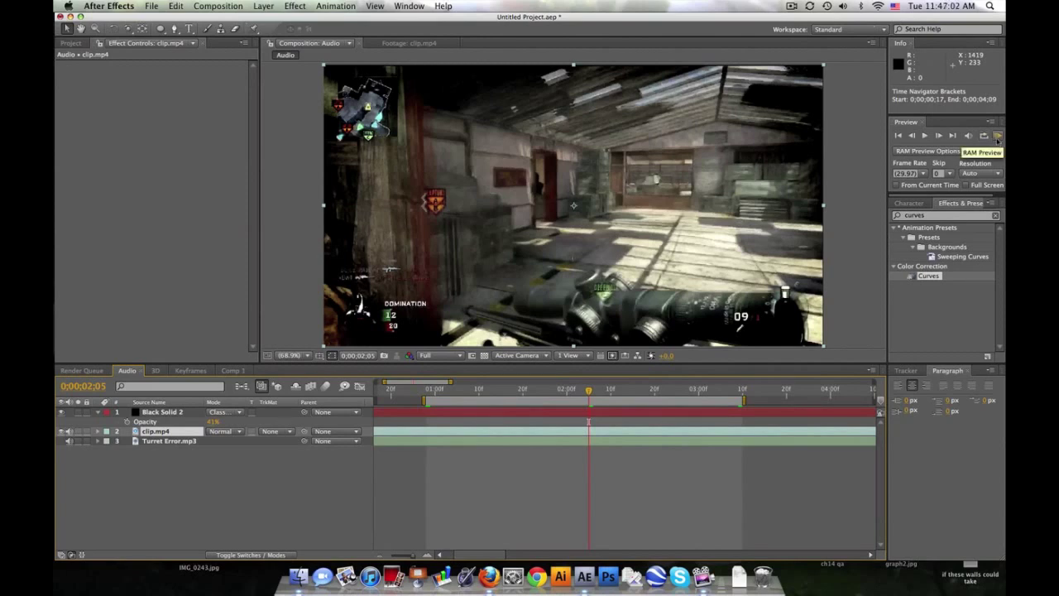
# - Run a RAM Preview of the work area, then switch to the Comp 1 composition
pyautogui.click(997, 137)
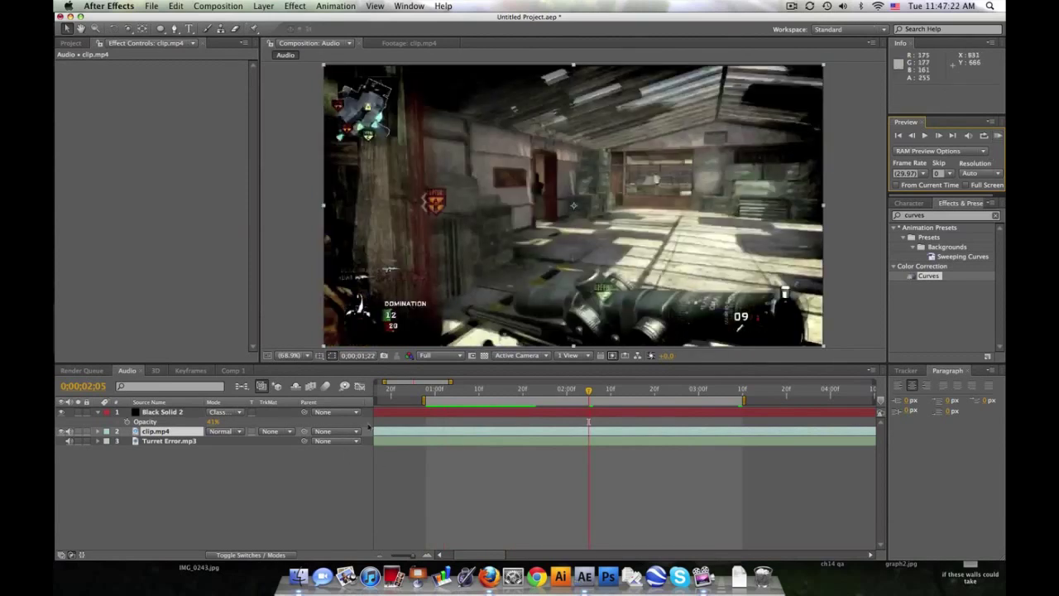
pyautogui.click(236, 371)
# - In the Keyframes comp, move the gray bar's Opacity keyframes to 0;00;01;05 and 0;00;07;15
pyautogui.click(192, 370)
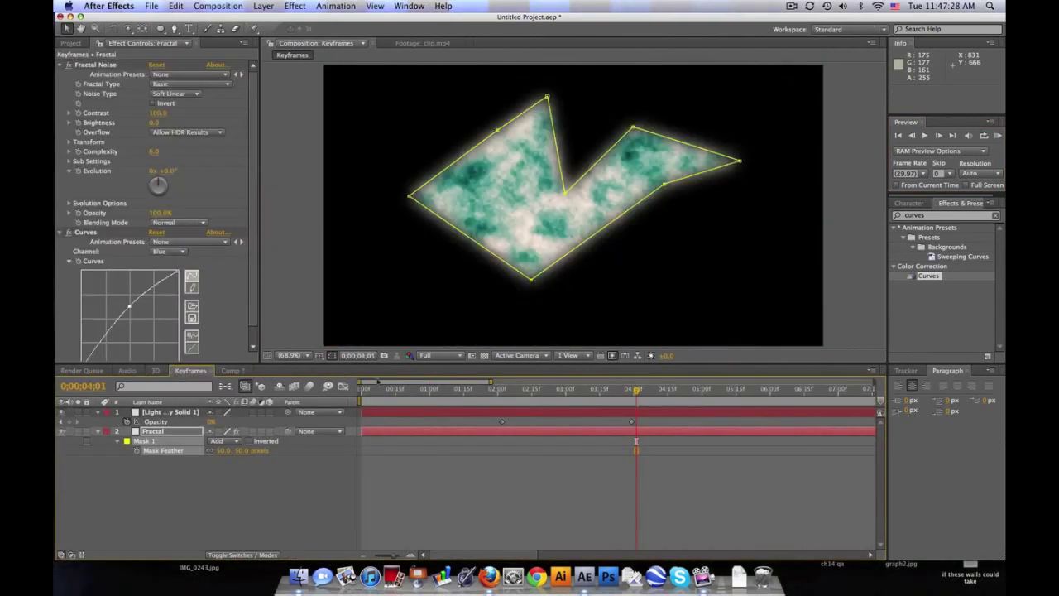
pyautogui.moveTo(454, 389); pyautogui.dragTo(440, 390)
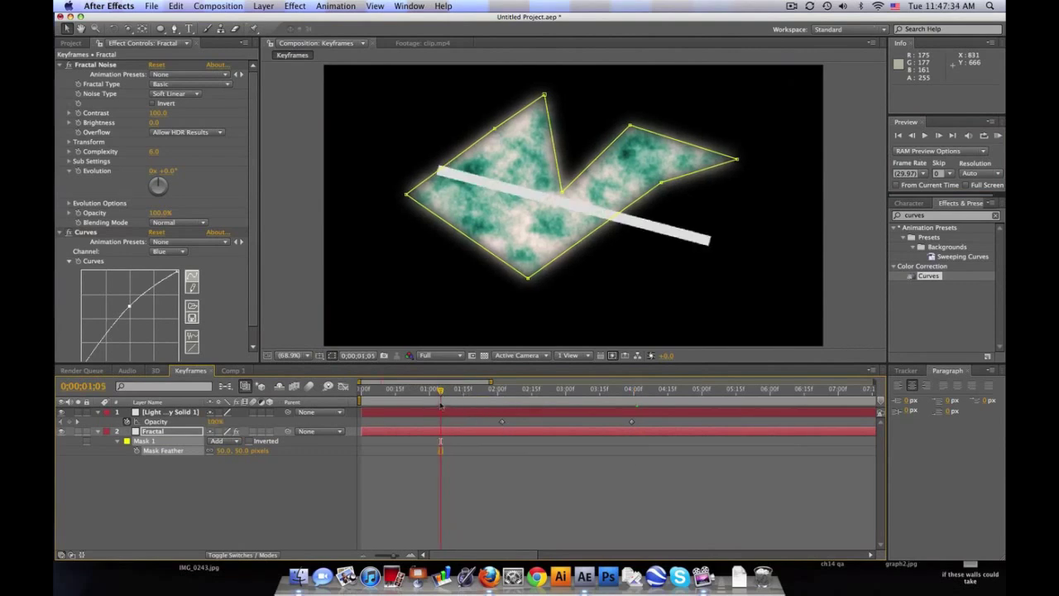
pyautogui.moveTo(501, 422); pyautogui.dragTo(543, 422)
pyautogui.moveTo(491, 386); pyautogui.dragTo(873, 386)
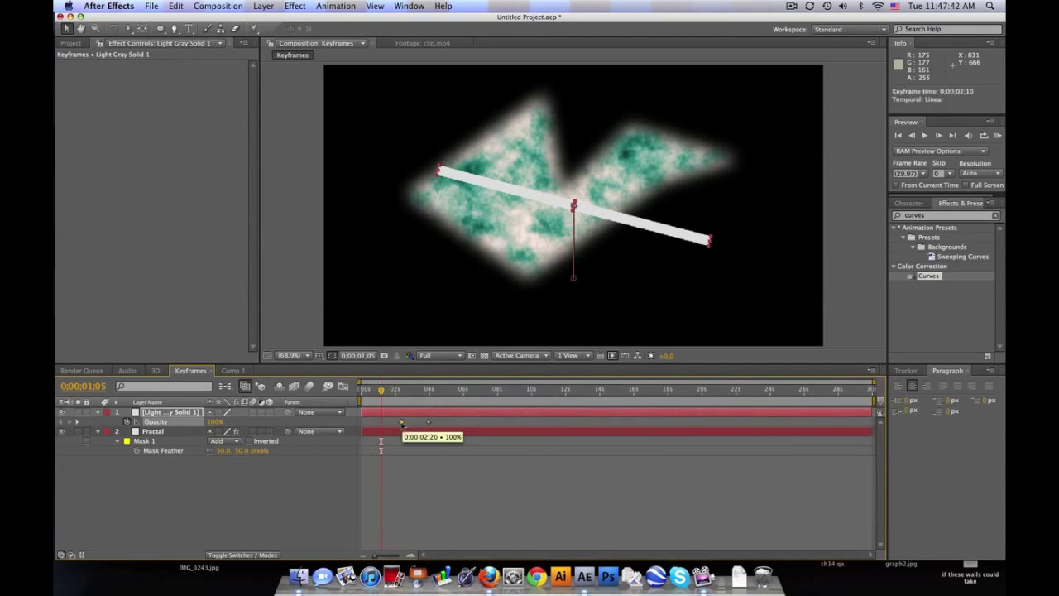
pyautogui.moveTo(401, 423); pyautogui.dragTo(389, 426)
pyautogui.click(491, 393)
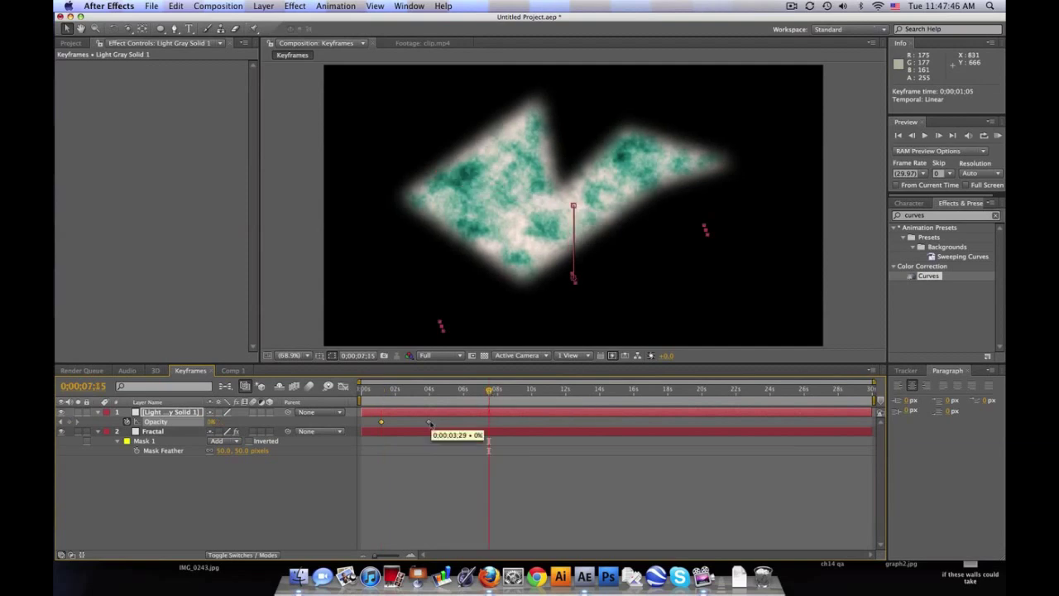
pyautogui.moveTo(429, 423); pyautogui.dragTo(488, 423)
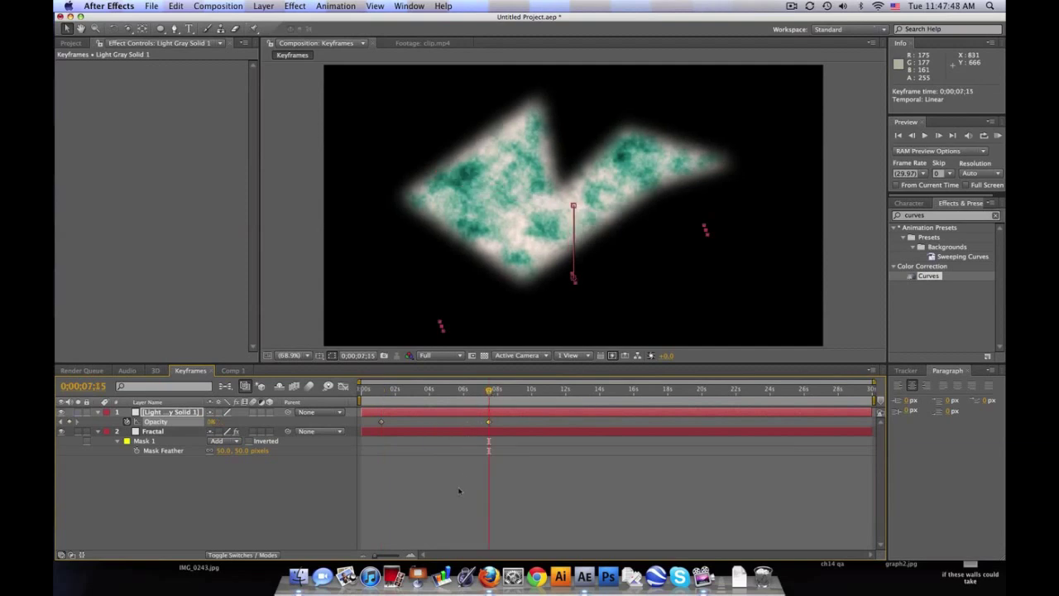
pyautogui.click(459, 491)
# - Return to the Audio comp, select clip.mp4, pan the view, and scale the clip up slightly
pyautogui.click(131, 372)
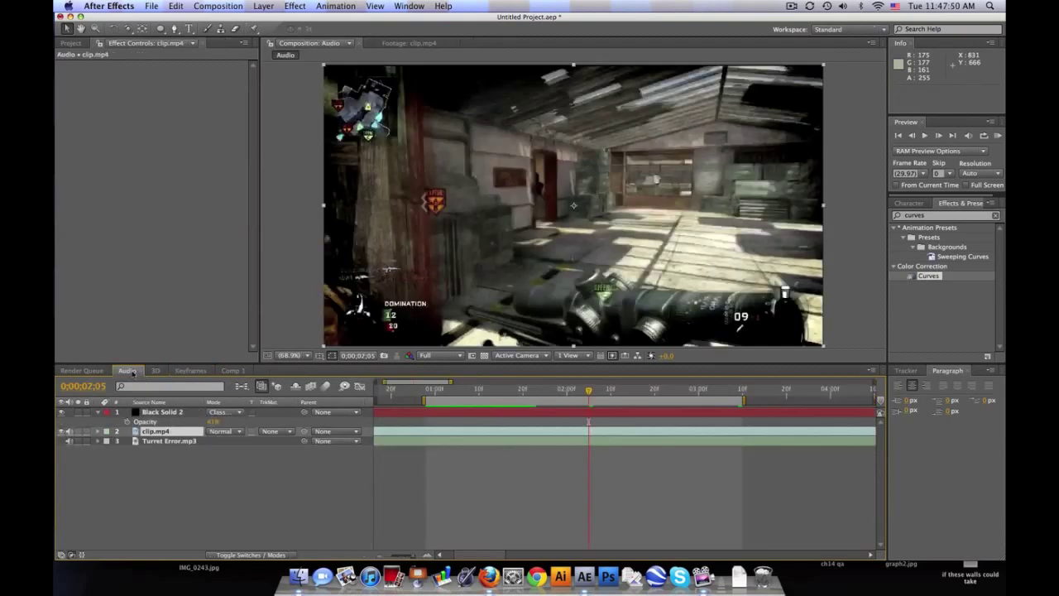
pyautogui.click(169, 440)
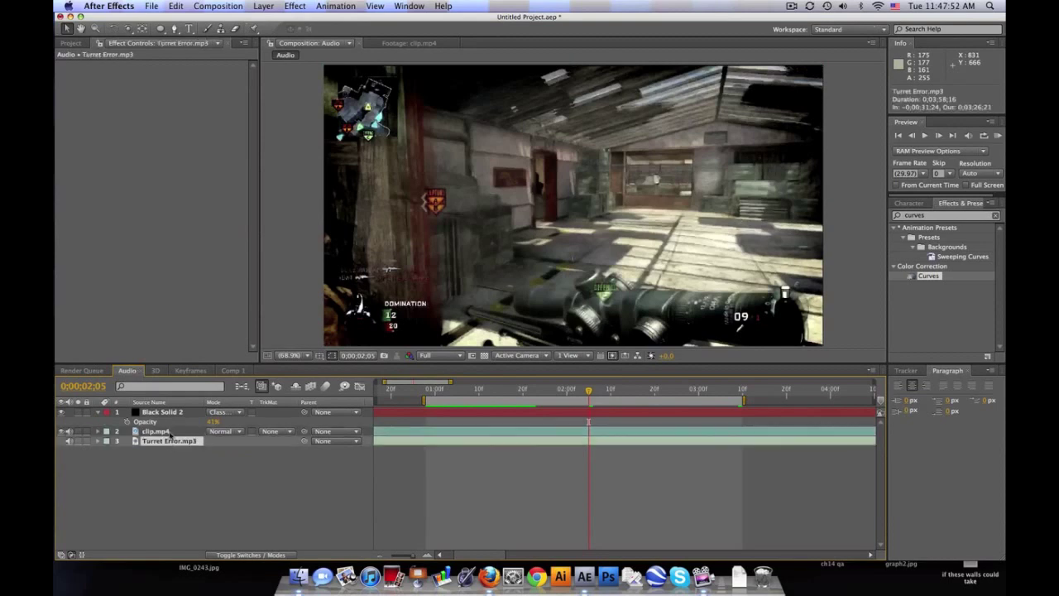
pyautogui.click(168, 431)
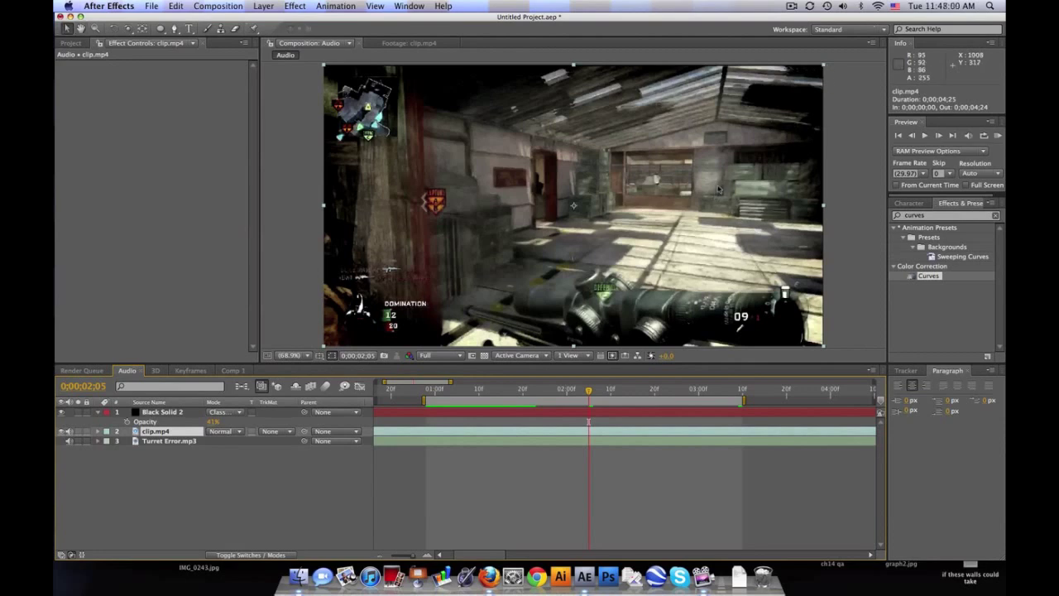
pyautogui.press('h')
pyautogui.moveTo(718, 190); pyautogui.dragTo(592, 237)
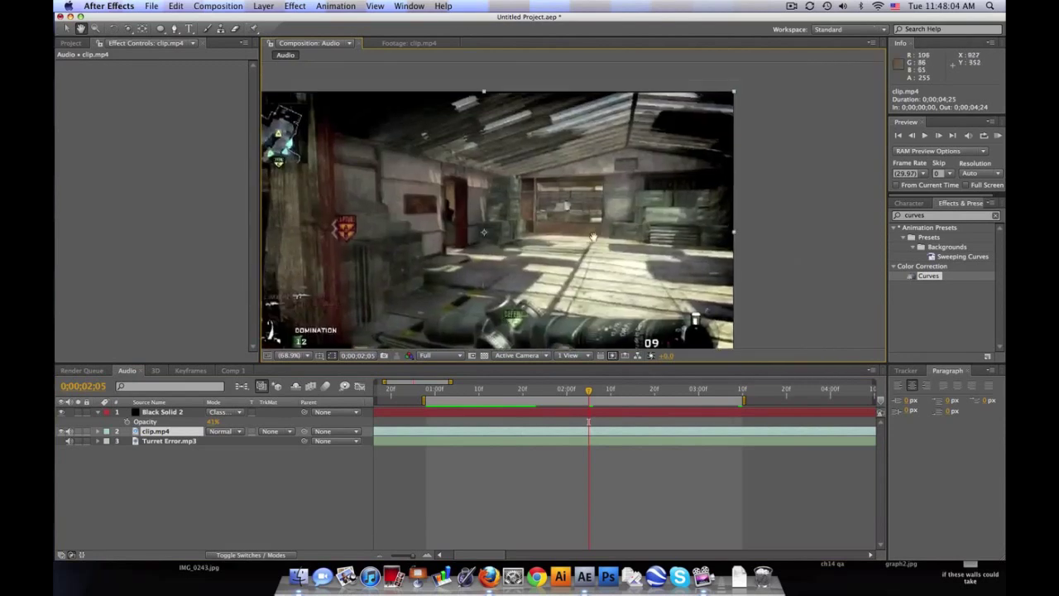
pyautogui.press('v')
pyautogui.moveTo(710, 134); pyautogui.dragTo(714, 132)
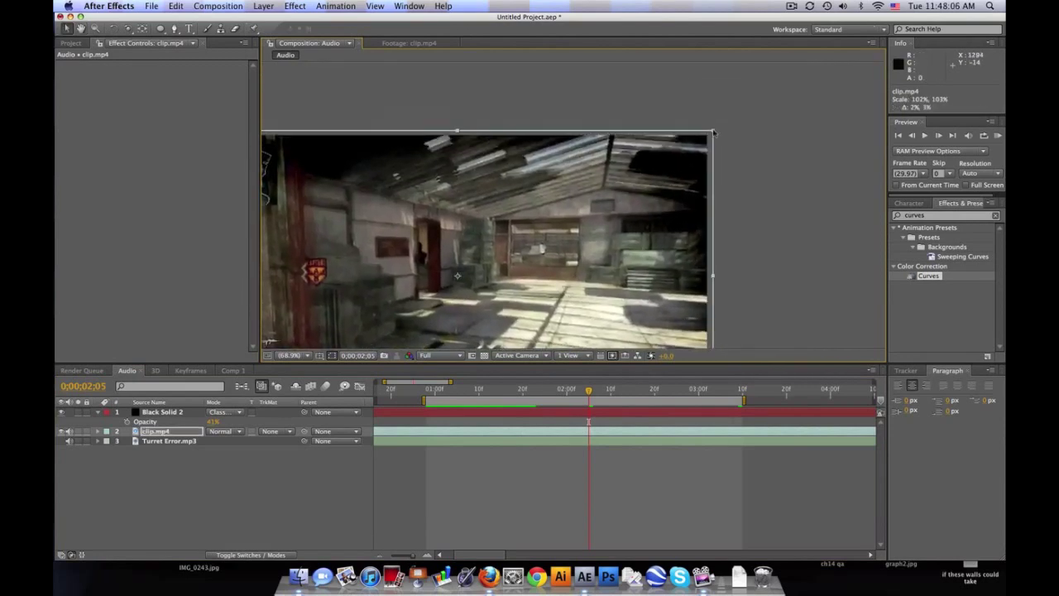
# - Move clip.mp4 up and right, undo it, then reposition the clip up and right
pyautogui.moveTo(535, 298); pyautogui.dragTo(663, 192)
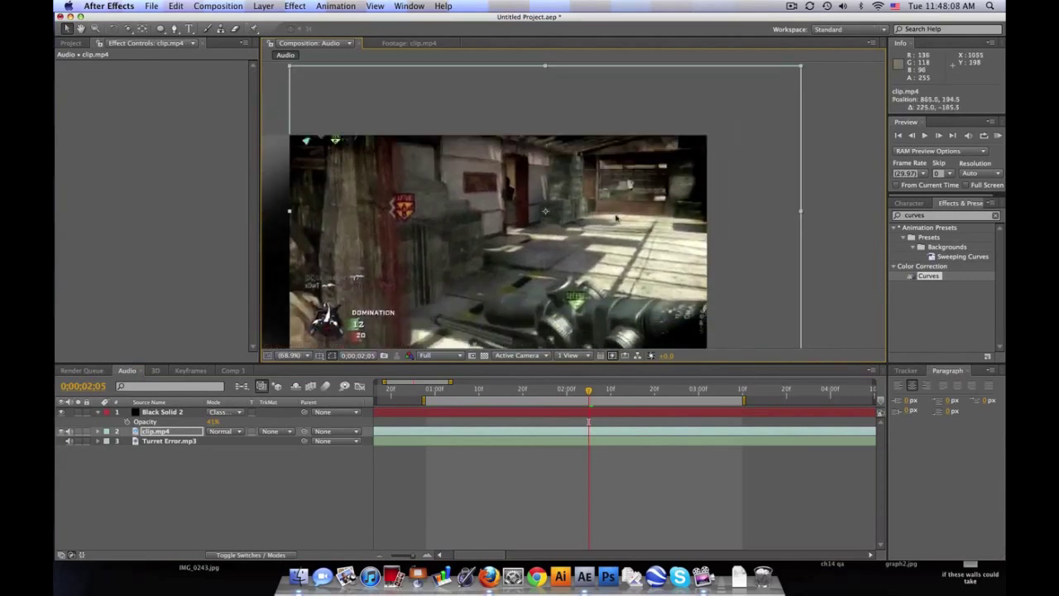
pyautogui.click(175, 5)
pyautogui.click(194, 16)
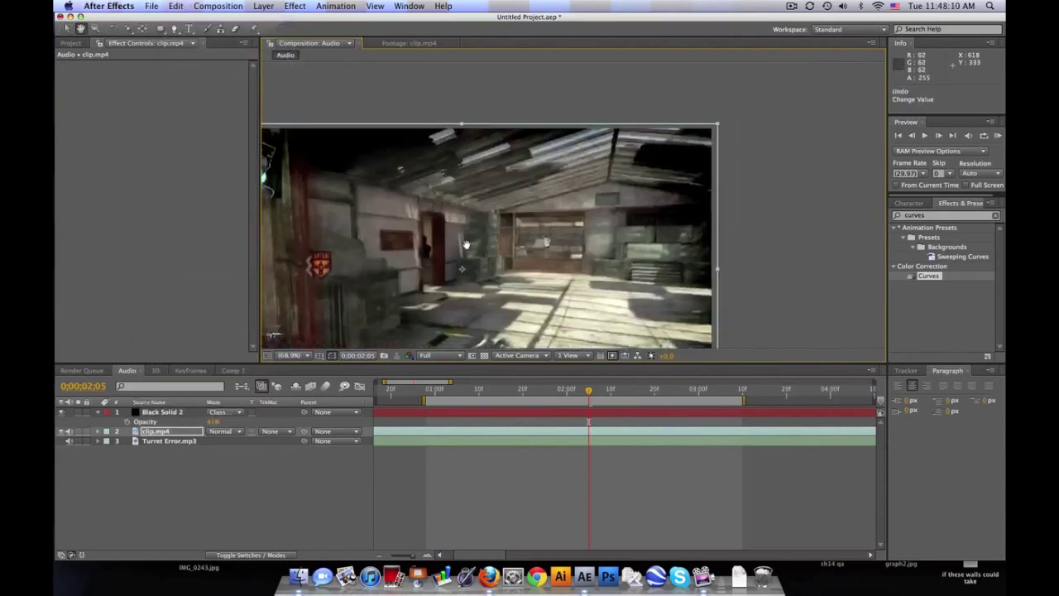
pyautogui.moveTo(465, 245); pyautogui.dragTo(561, 233)
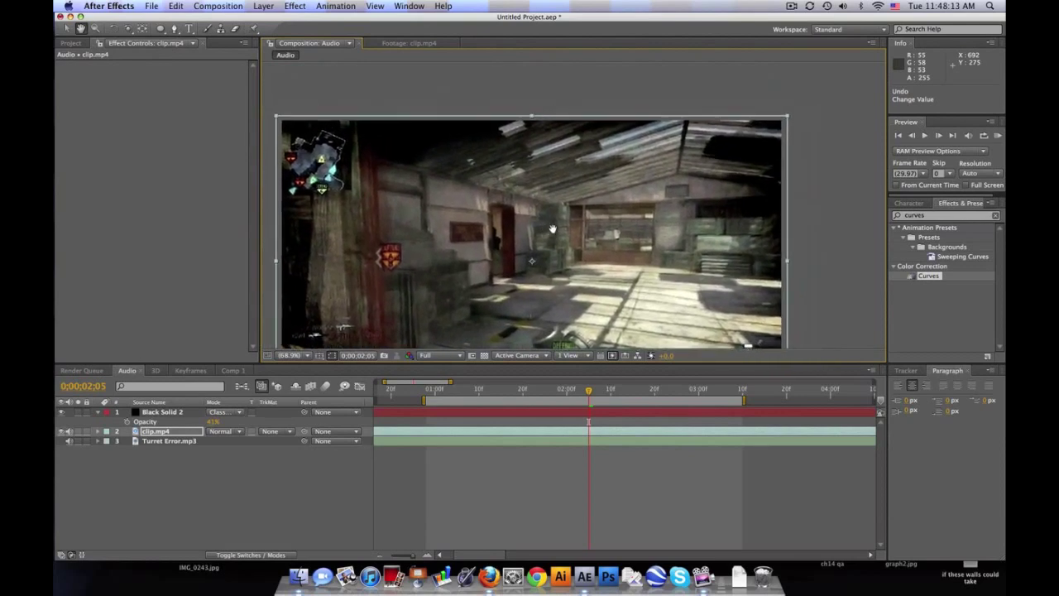
# - Reveal clip.mp4's Scale, undo the earlier scaling, and enlarge it to 100.9%
pyautogui.click(179, 434)
pyautogui.press('s')
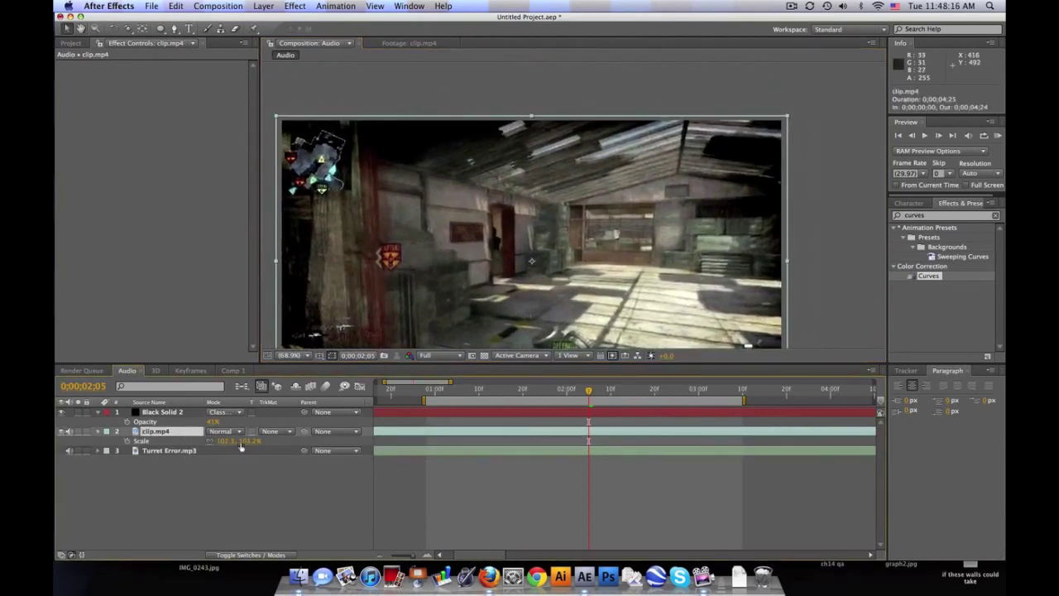
pyautogui.click(176, 5)
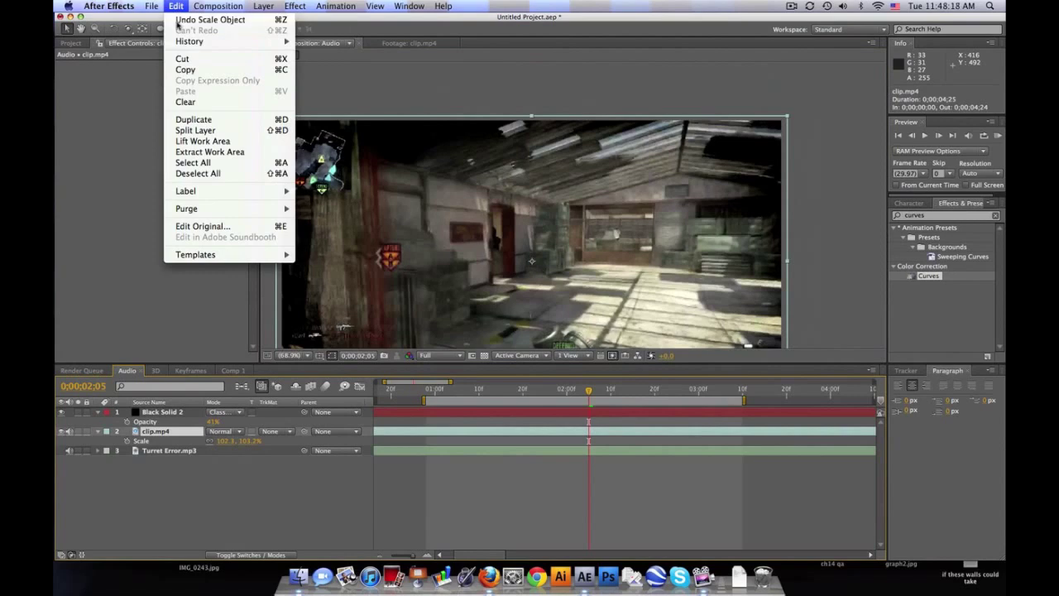
pyautogui.click(211, 19)
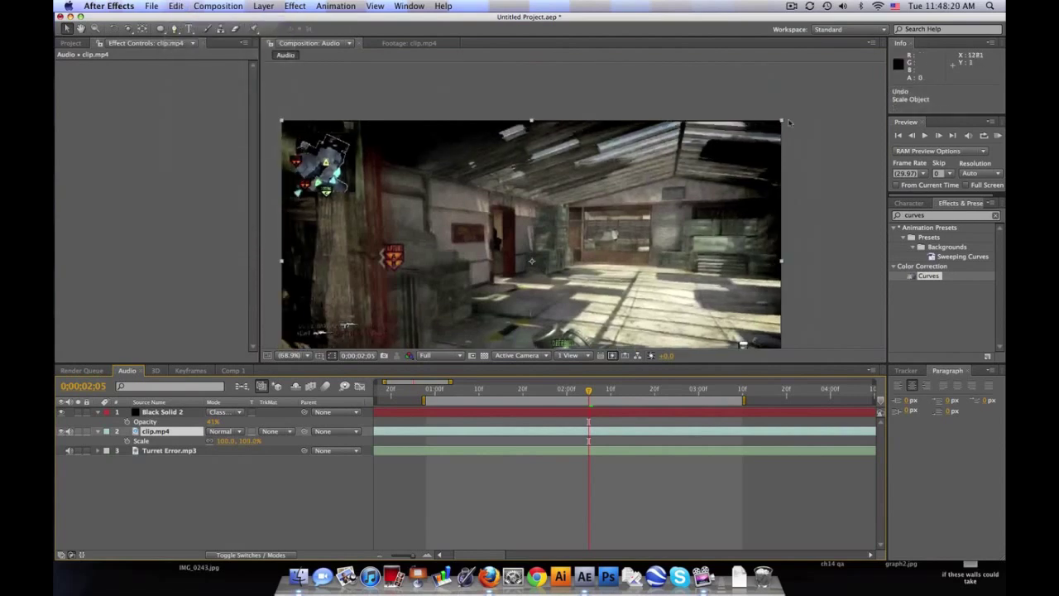
pyautogui.moveTo(789, 122)
pyautogui.mouseDown()
pyautogui.moveTo(795, 93)
pyautogui.moveTo(783, 102)
pyautogui.mouseUp()
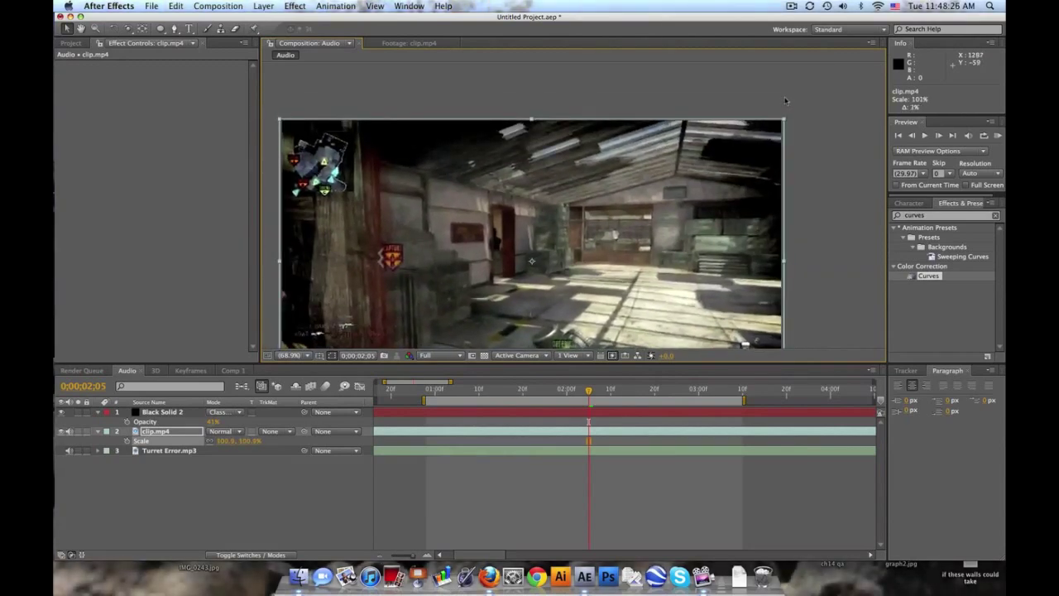
pyautogui.click(613, 516)
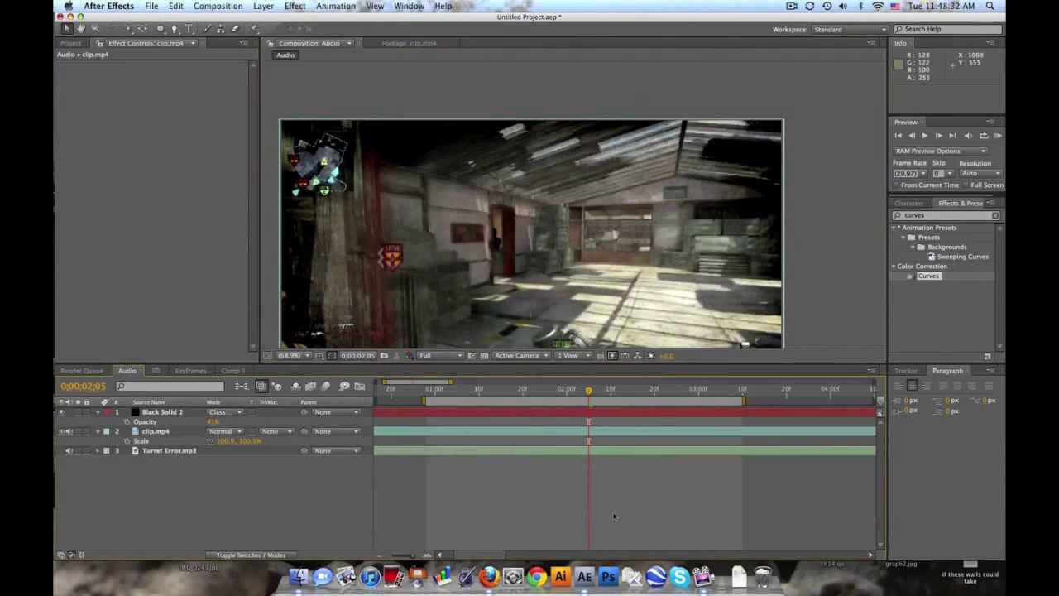
# - Move Black Solid 2 upward in the viewer, then undo the move
pyautogui.moveTo(527, 255); pyautogui.dragTo(528, 208)
pyautogui.click(176, 5)
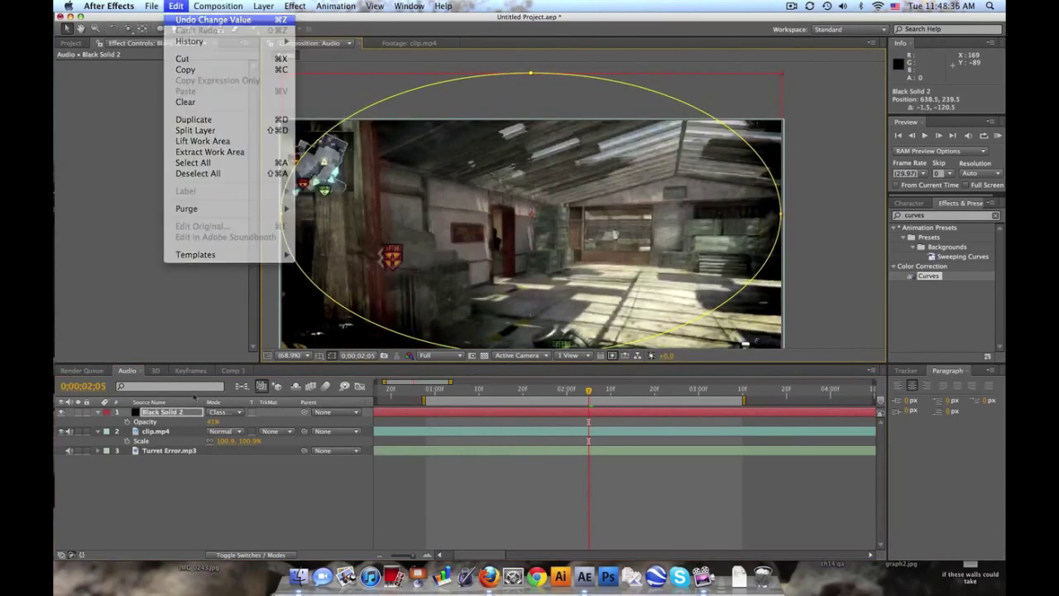
pyautogui.click(213, 20)
# - Move clip.mp4 upward, undo it, and show the Project panel's comps and footage
pyautogui.moveTo(502, 303); pyautogui.dragTo(550, 268)
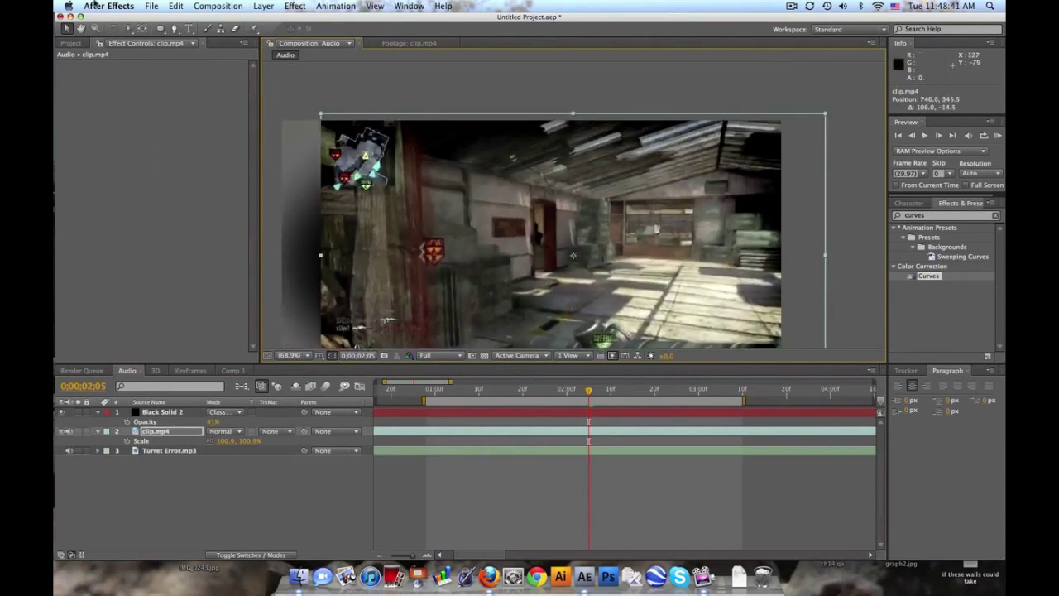
pyautogui.click(176, 6)
pyautogui.click(192, 19)
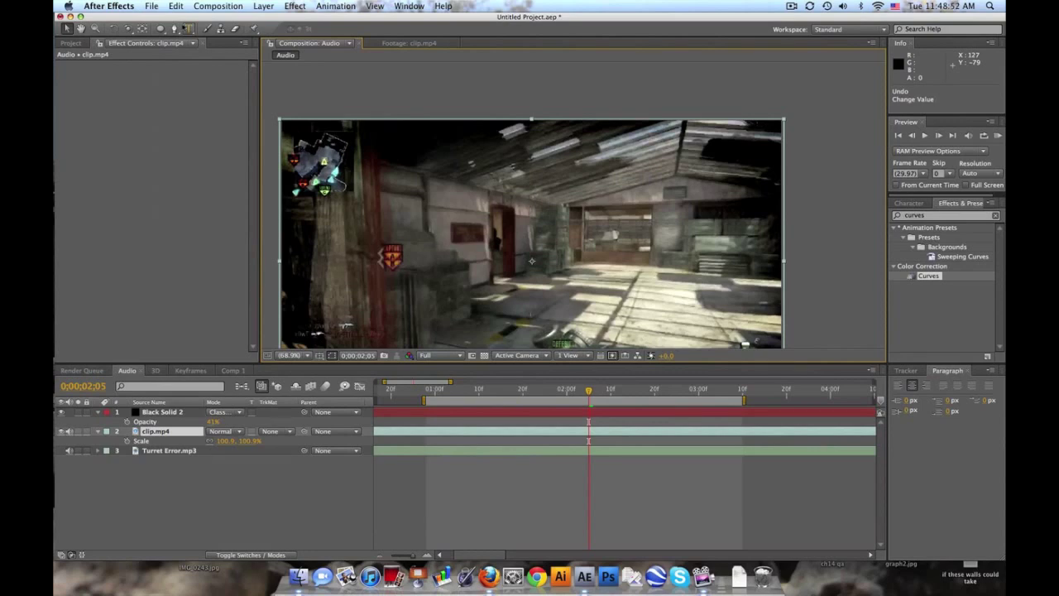
pyautogui.click(70, 42)
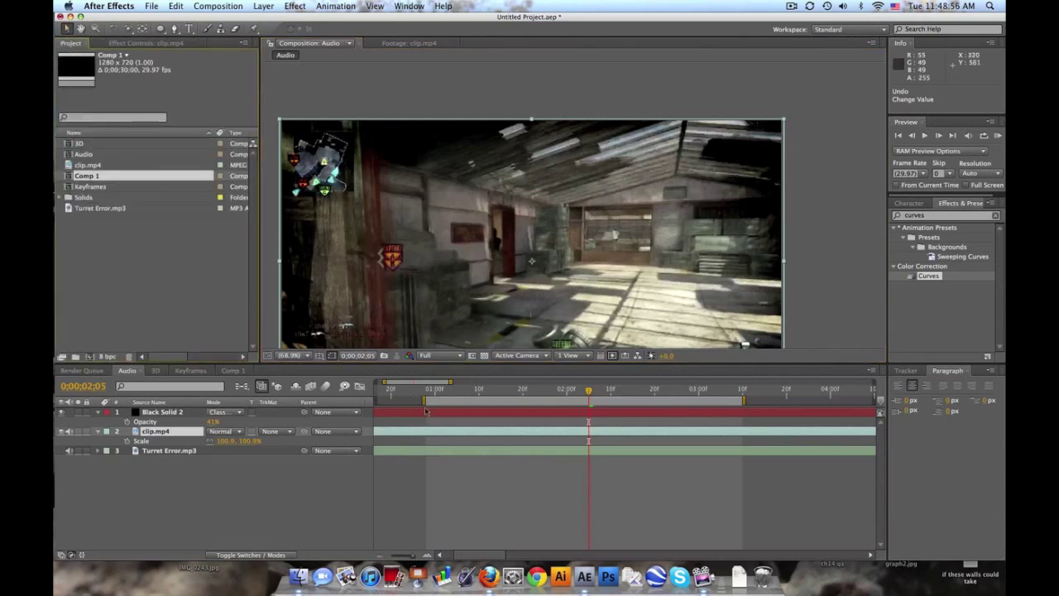
# - Deselect Comp 1, open and cancel Import File, then reopen it with Cmd+I
pyautogui.click(153, 271)
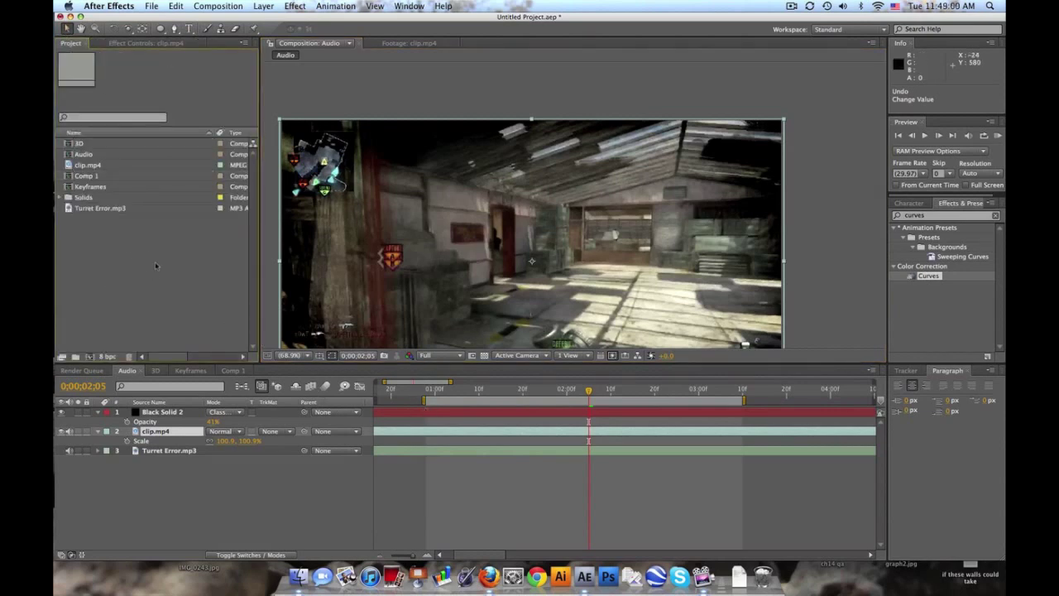
pyautogui.doubleClick(154, 266)
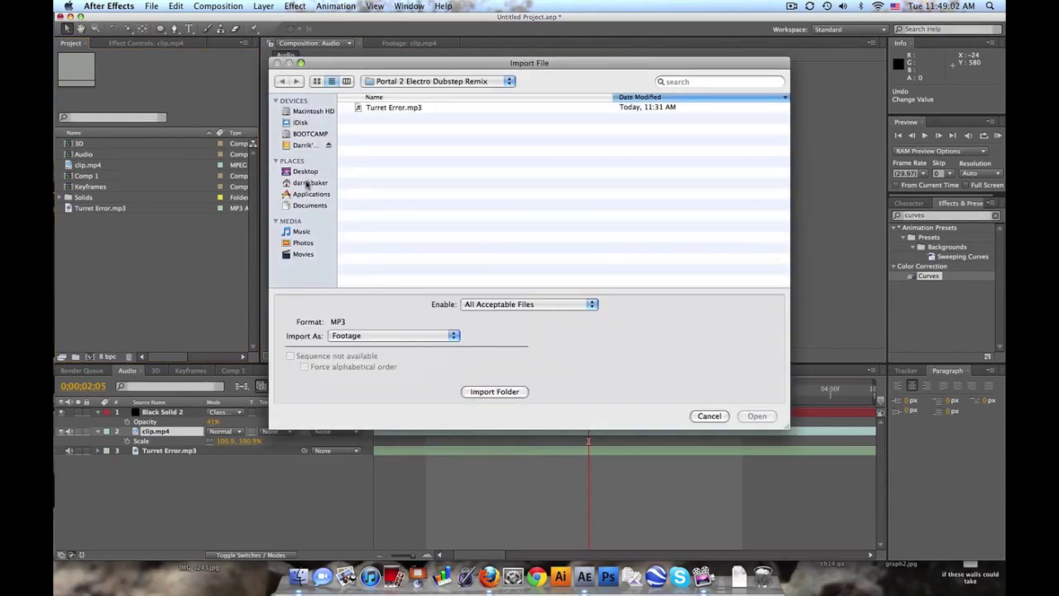
pyautogui.click(306, 183)
pyautogui.click(697, 415)
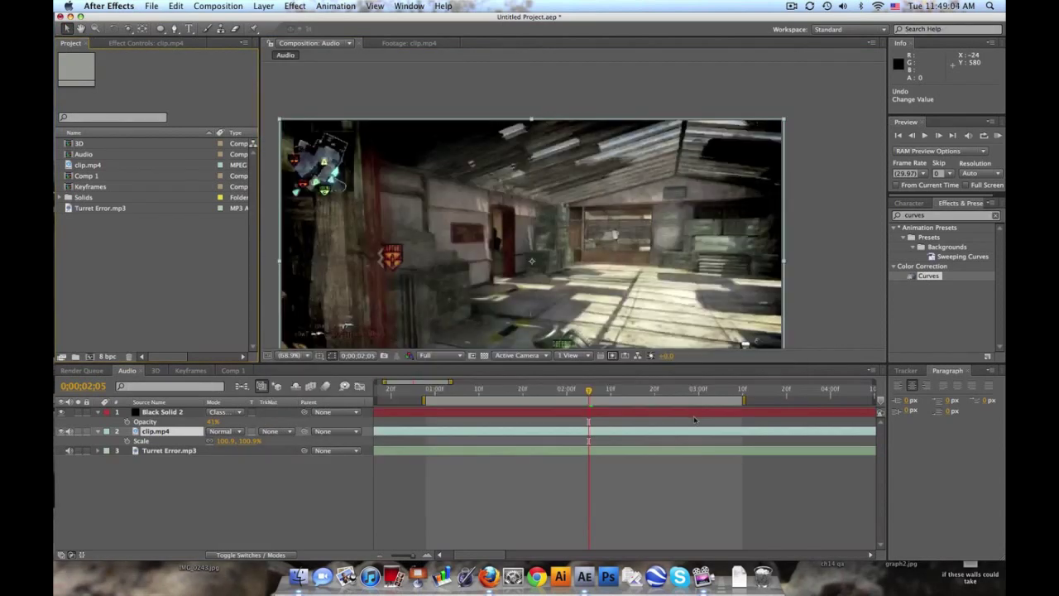
pyautogui.press('super+i')
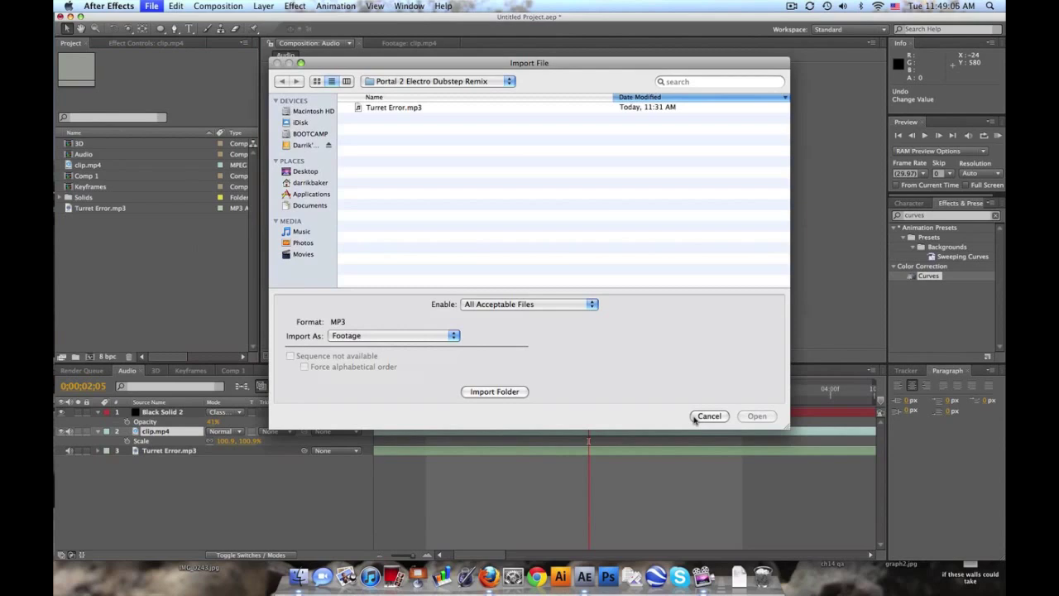
# - Cancel the import and rename the clip.mp4 layer to 'Clip'
pyautogui.click(708, 416)
pyautogui.click(180, 411)
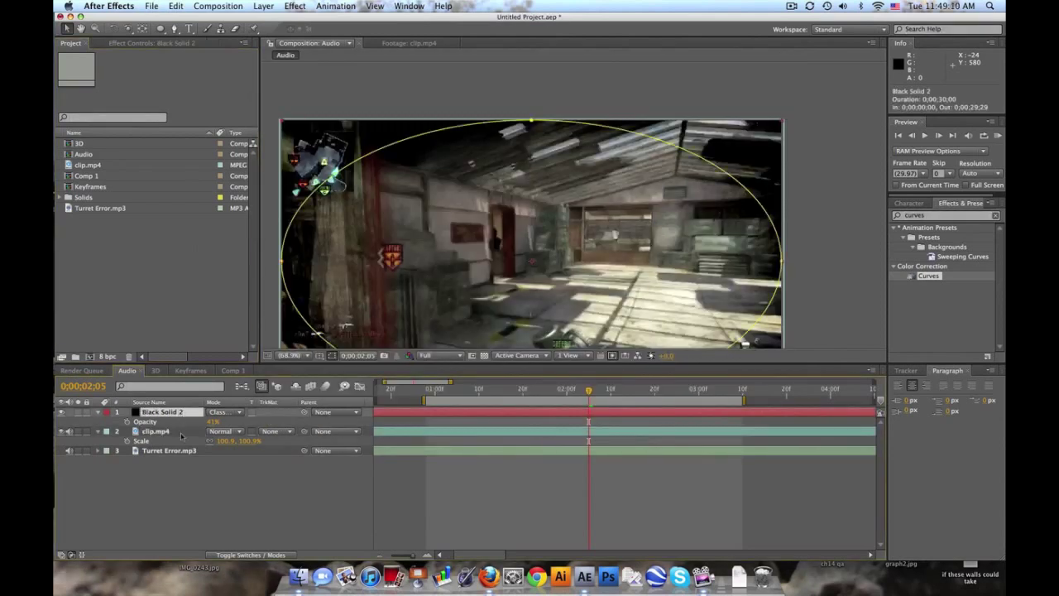
pyautogui.click(265, 431)
pyautogui.press('Return')
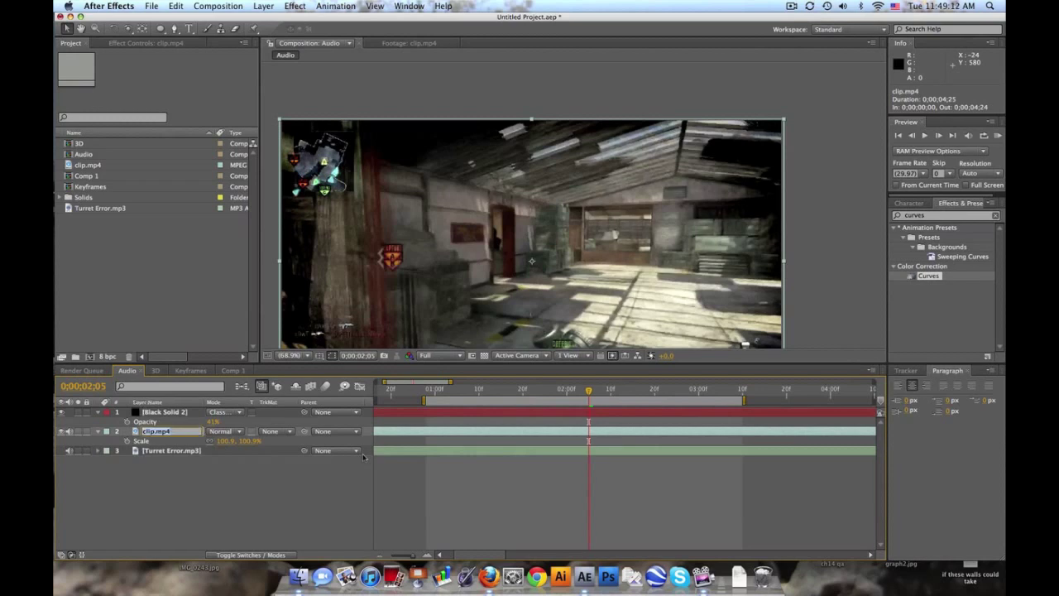
pyautogui.write('Clip')
pyautogui.press('Return')
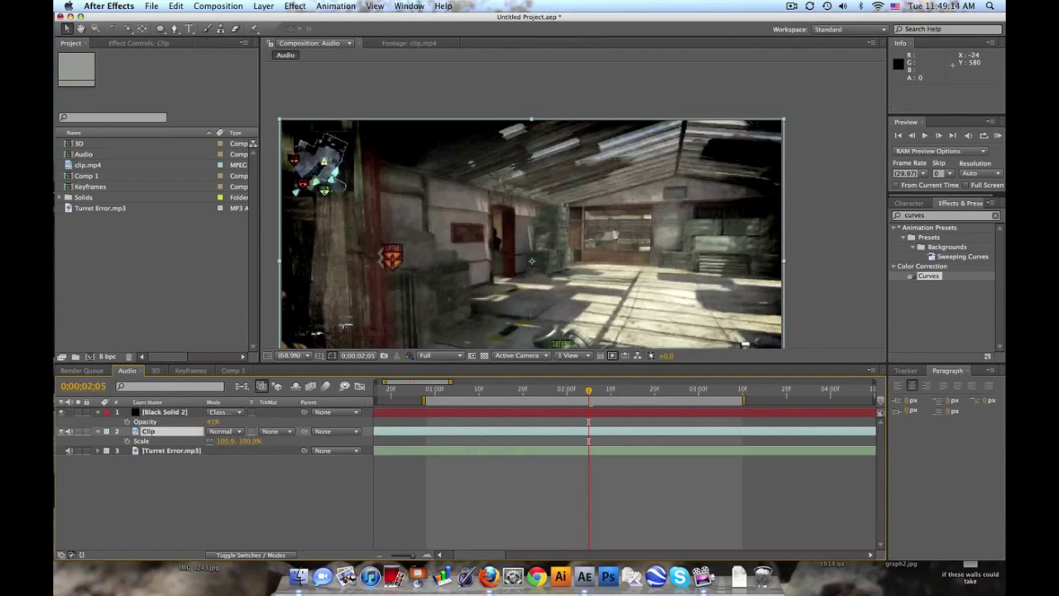
# - Rename the Black Solid 2 layer to 'Vignette'
pyautogui.click(195, 412)
pyautogui.press('Return')
pyautogui.write('V')
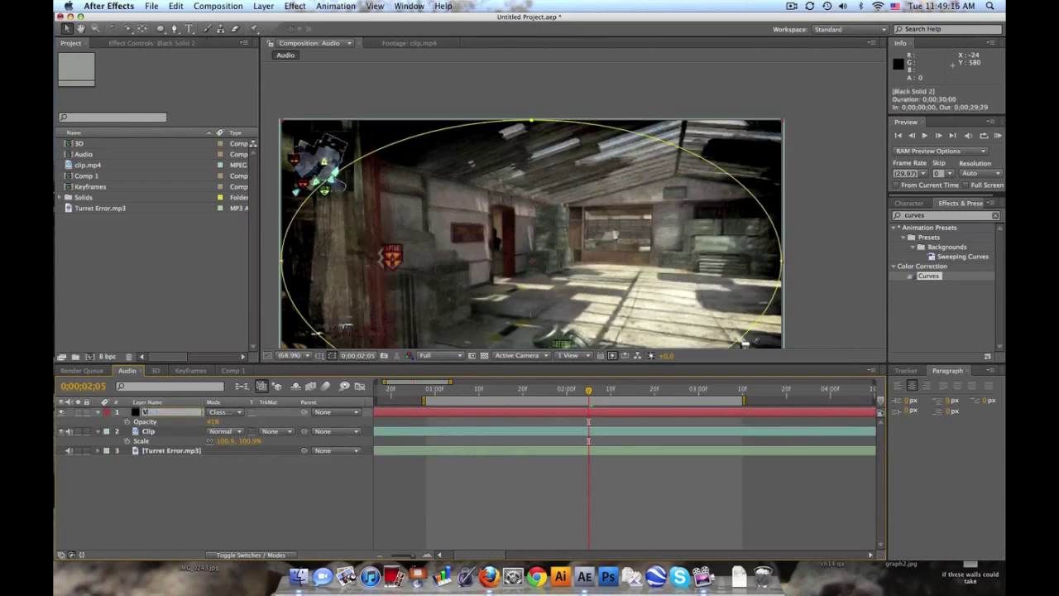
pyautogui.write('ignette')
pyautogui.press('Return')
# - Set the current time to 0;00;01;24, then switch to the Keyframes composition
pyautogui.click(540, 389)
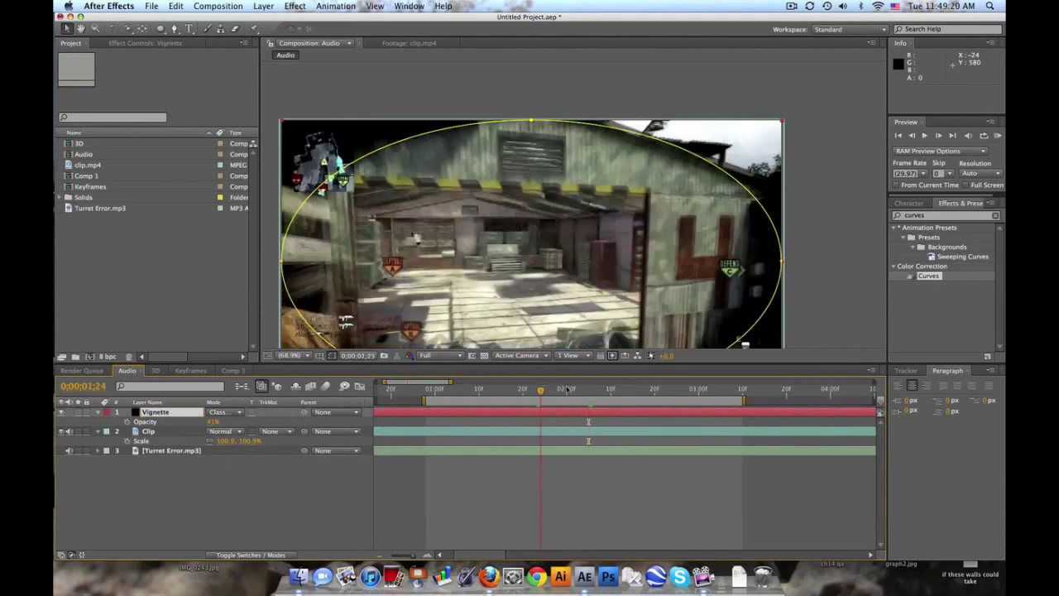
pyautogui.moveTo(573, 237); pyautogui.dragTo(633, 179)
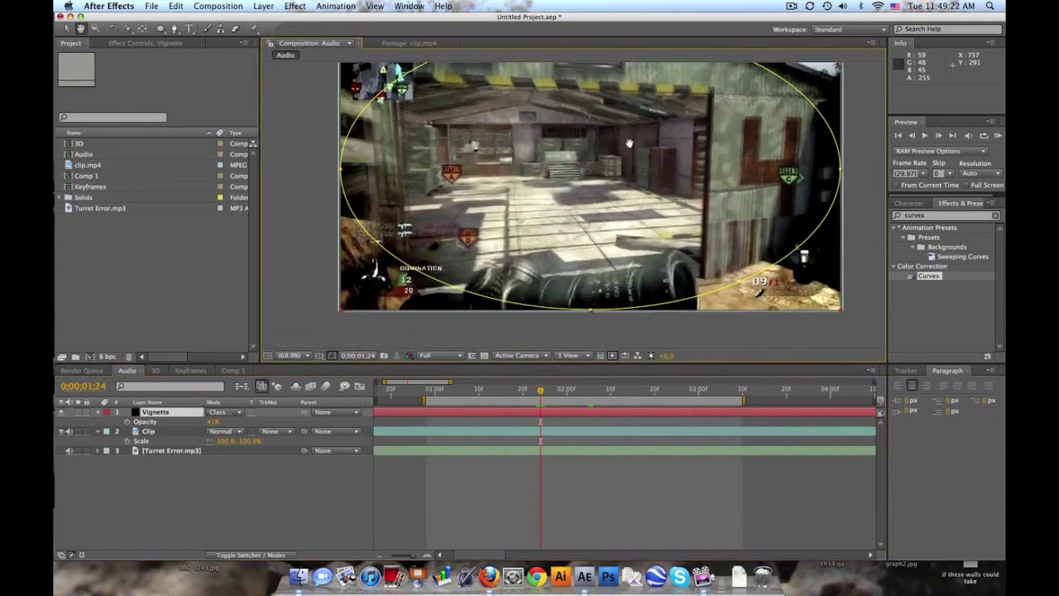
pyautogui.click(205, 370)
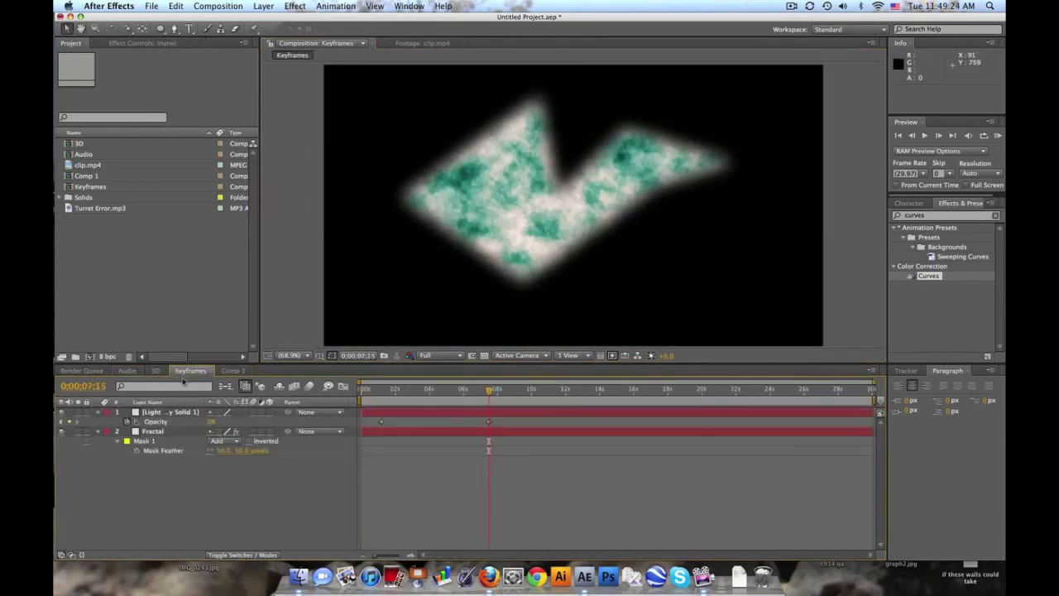
# - Reveal the Fractal layer's Fractal Noise and Curves effects and move the time to 0;00;12;13
pyautogui.click(160, 432)
pyautogui.press('e')
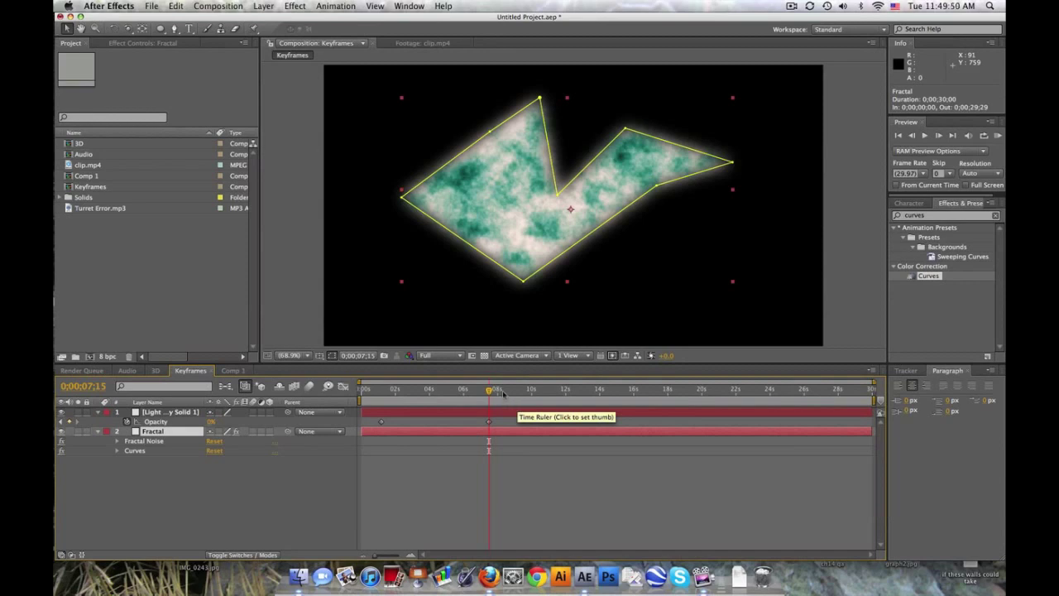
pyautogui.moveTo(504, 396); pyautogui.dragTo(570, 398)
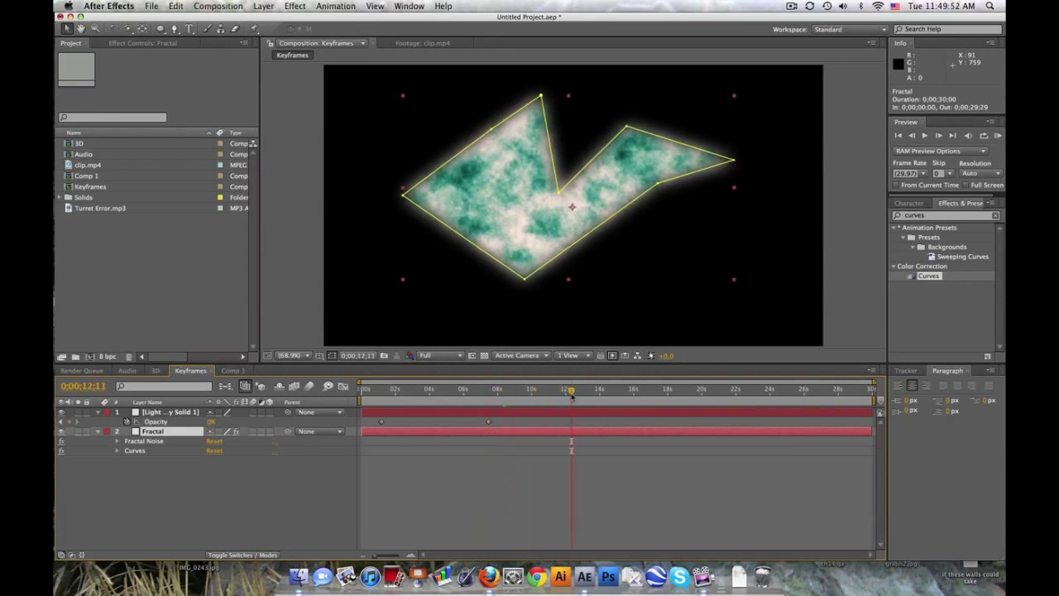